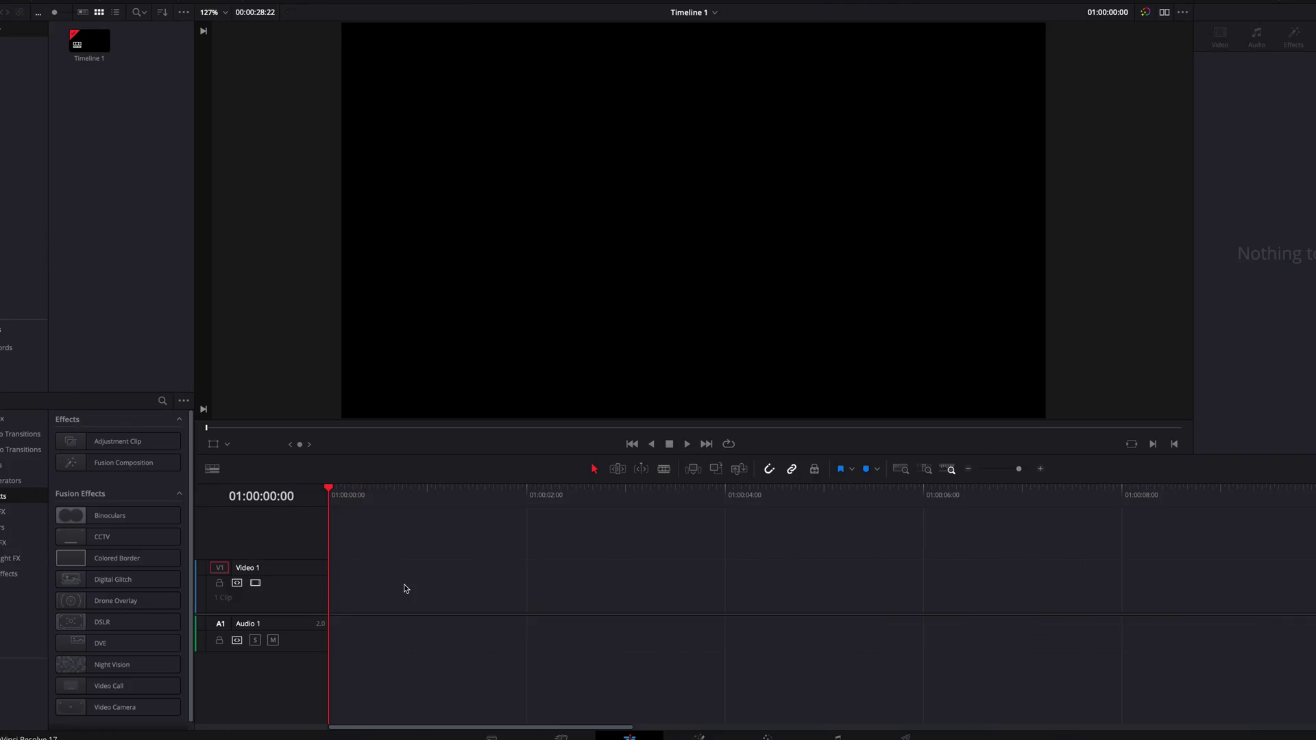
# Step: Add a Fusion Composition clip to Video 1 and open it on the Fusion page
pyautogui.moveTo(117, 461); pyautogui.dragTo(377, 583)
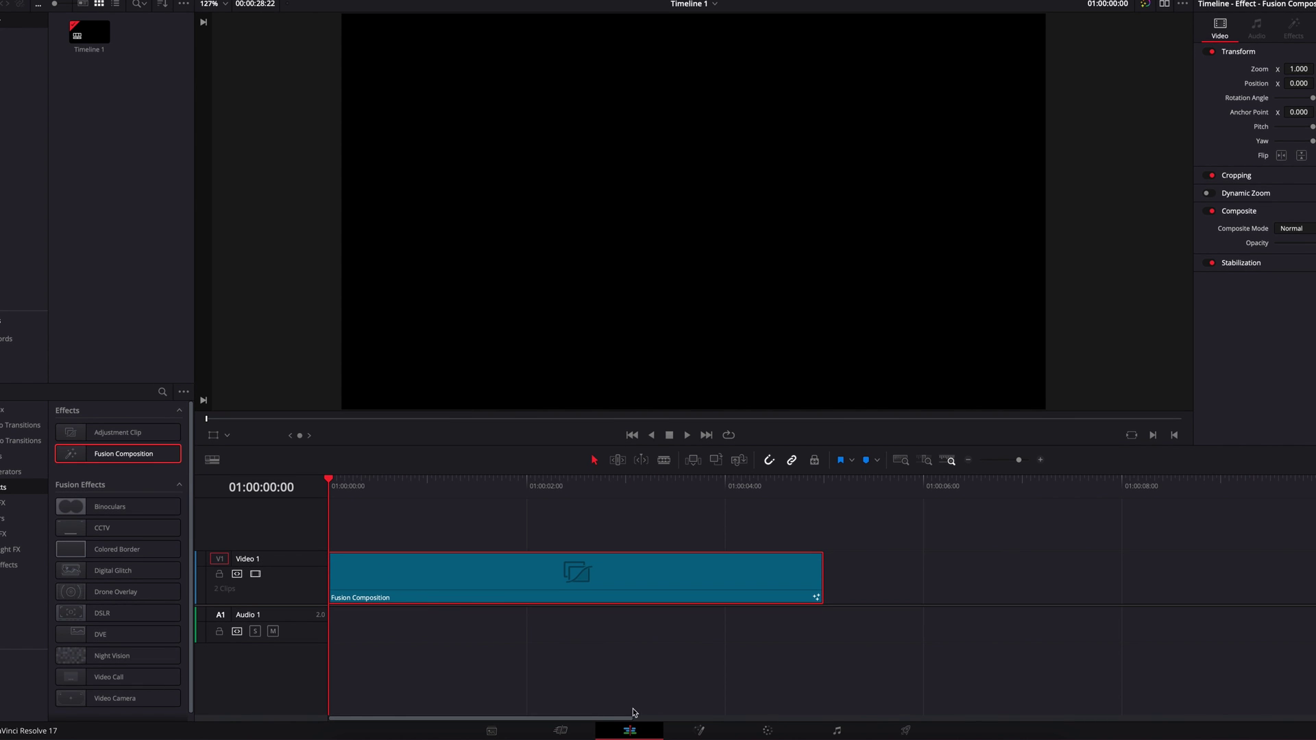
pyautogui.click(699, 730)
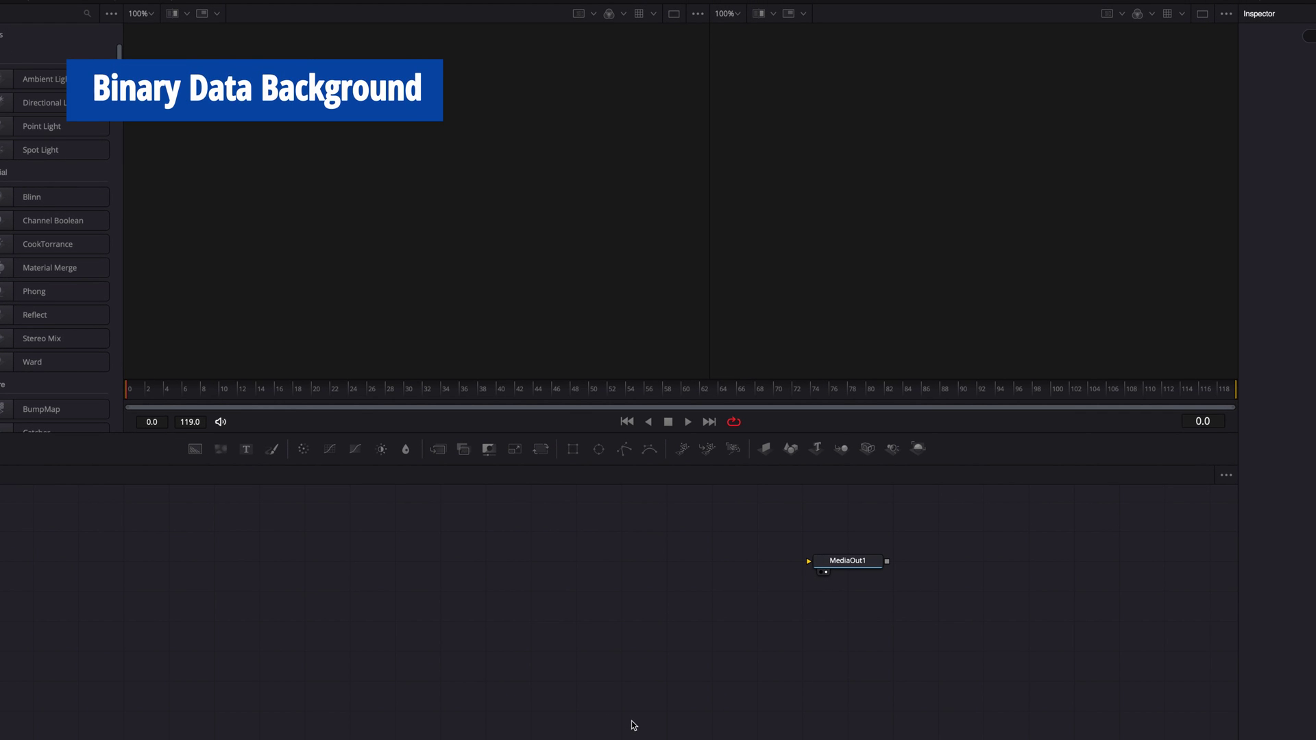
# Step: Create Text1 and Background1 nodes, merge Text1 over Background1 into Merge1, and view Merge1
pyautogui.moveTo(246, 449); pyautogui.dragTo(276, 548)
pyautogui.moveTo(194, 452); pyautogui.dragTo(277, 610)
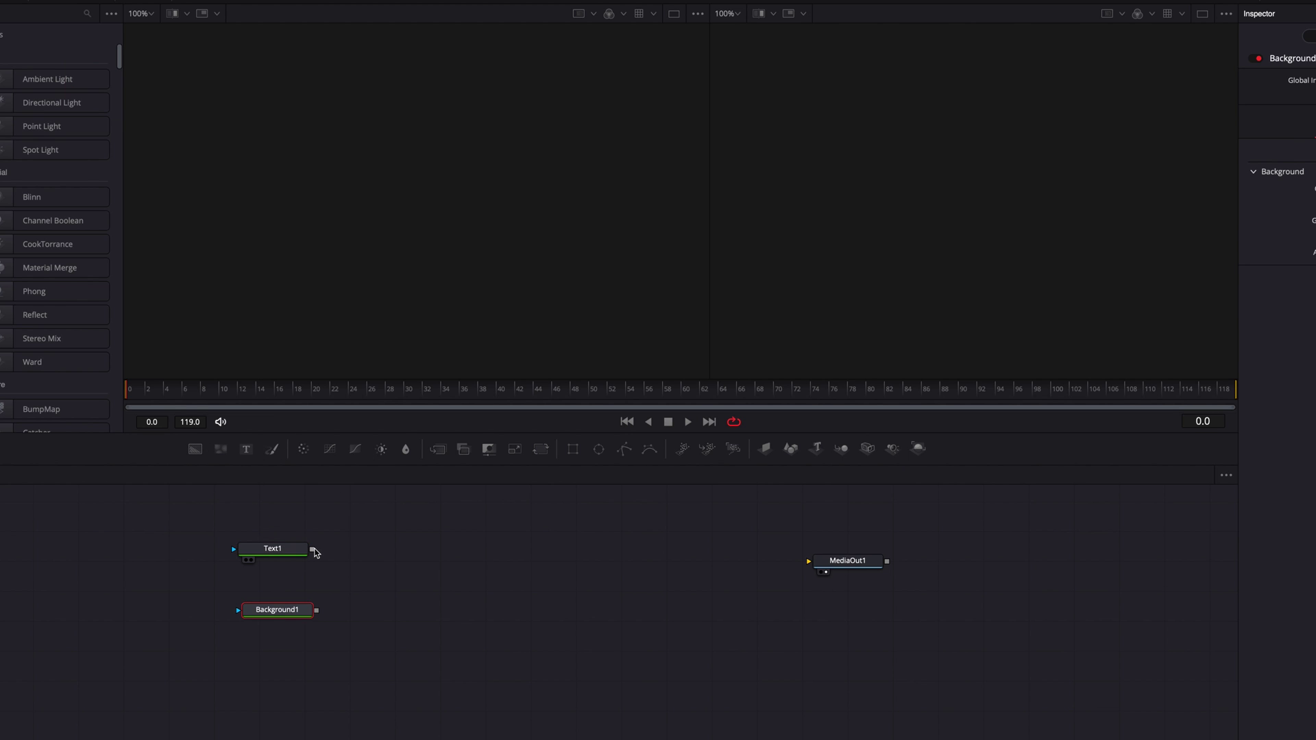
pyautogui.moveTo(312, 549); pyautogui.dragTo(317, 612)
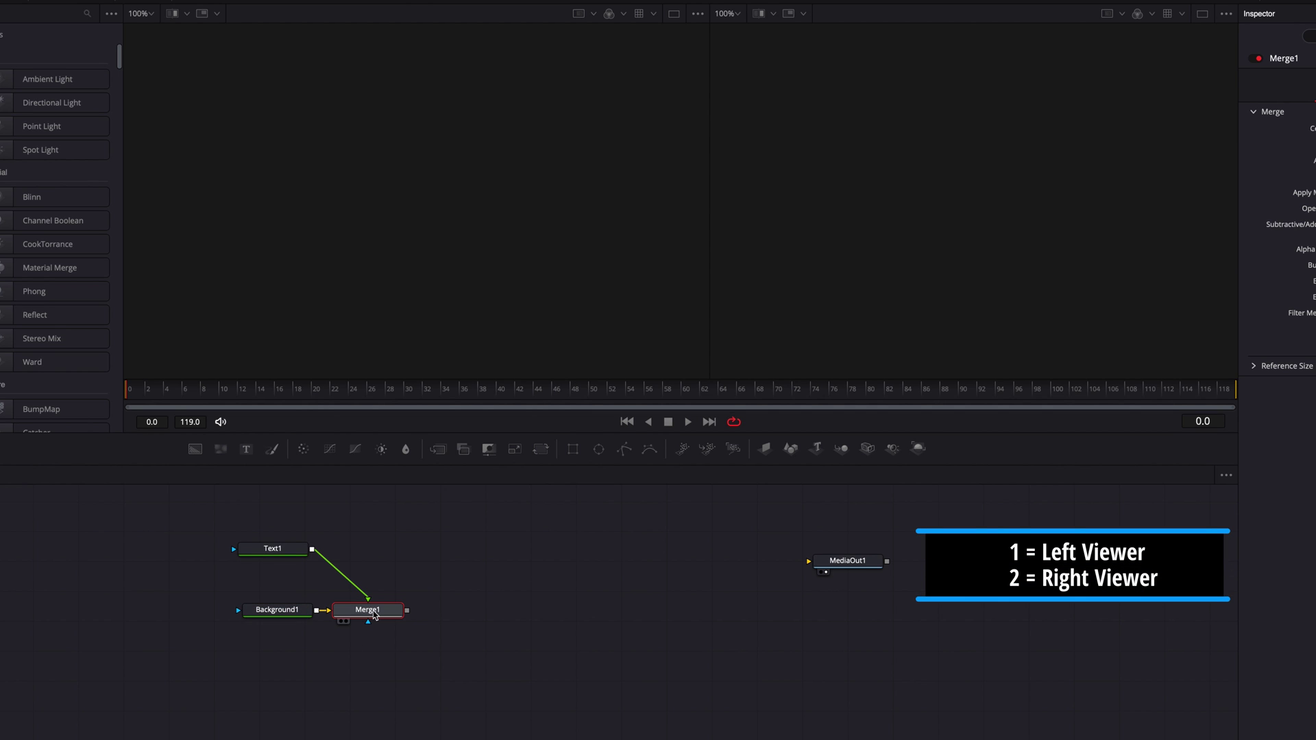
pyautogui.press('1')
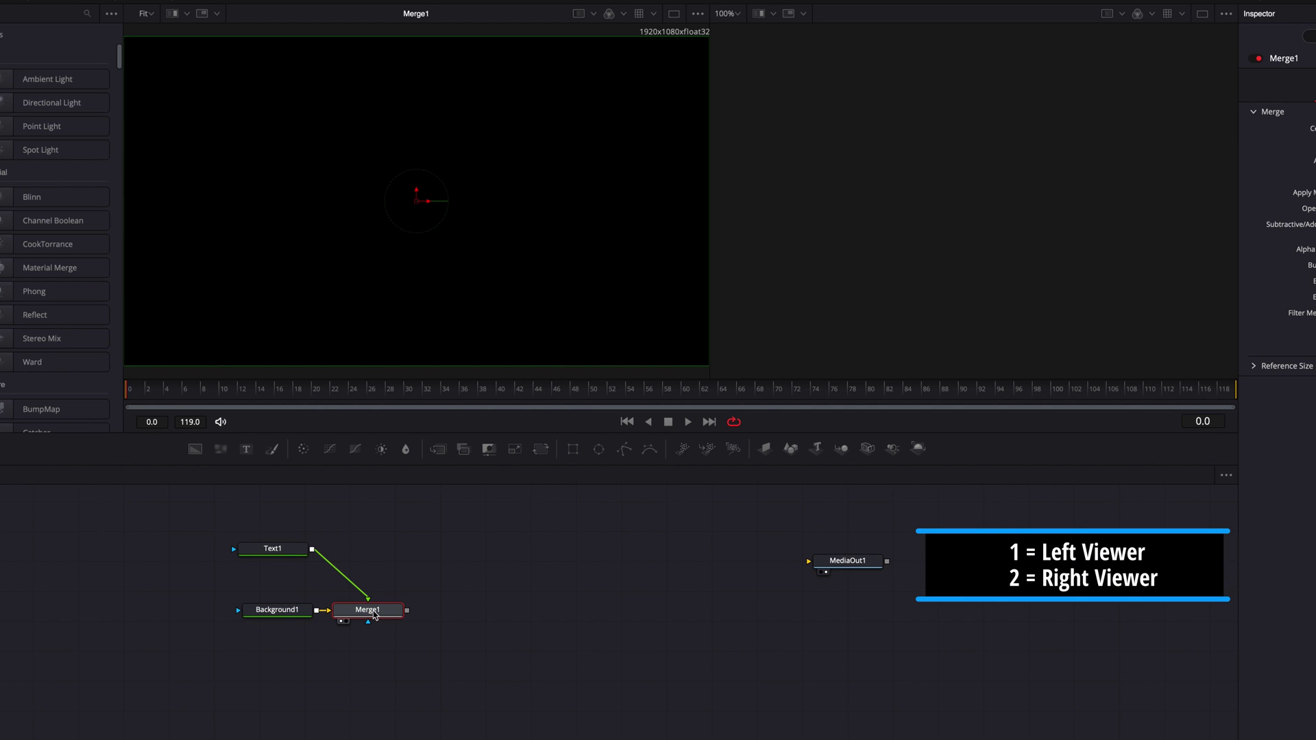
pyautogui.click(287, 554)
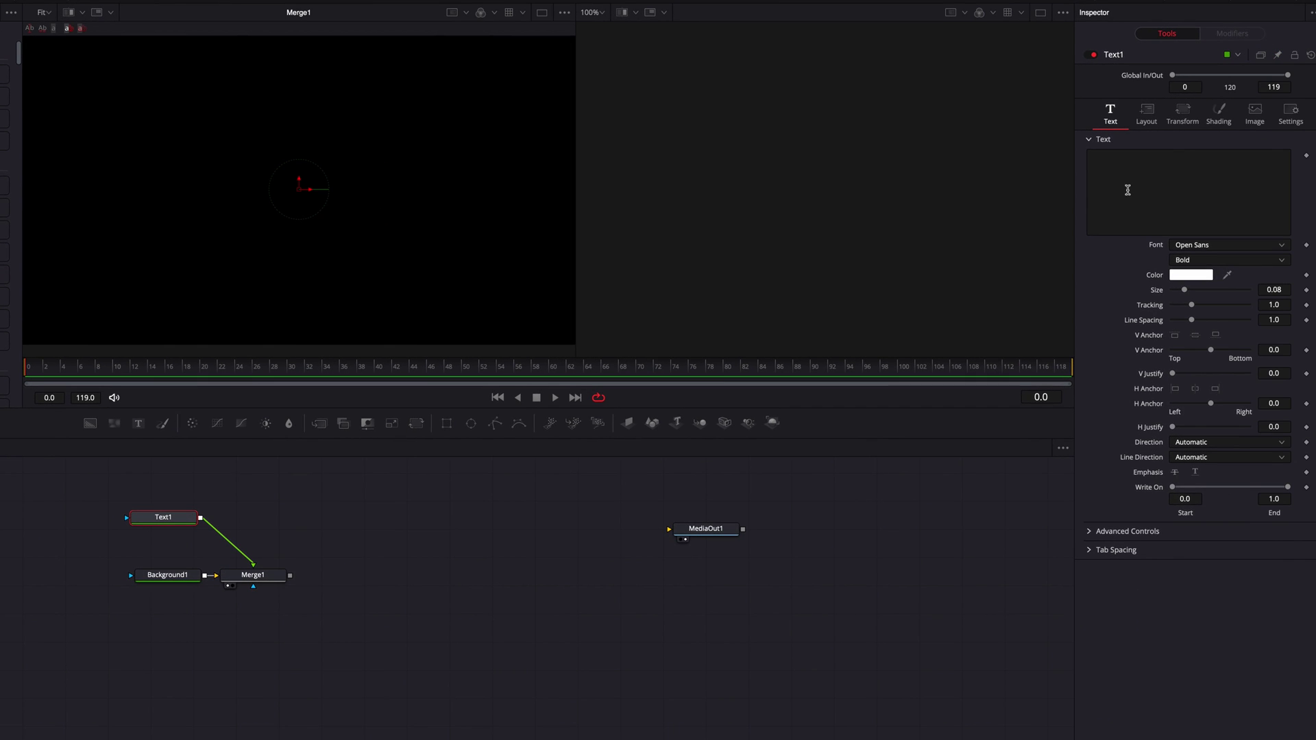
# Step: Turn off Text1's Auto Resolution and set its image size to 100 × 50
pyautogui.click(1254, 113)
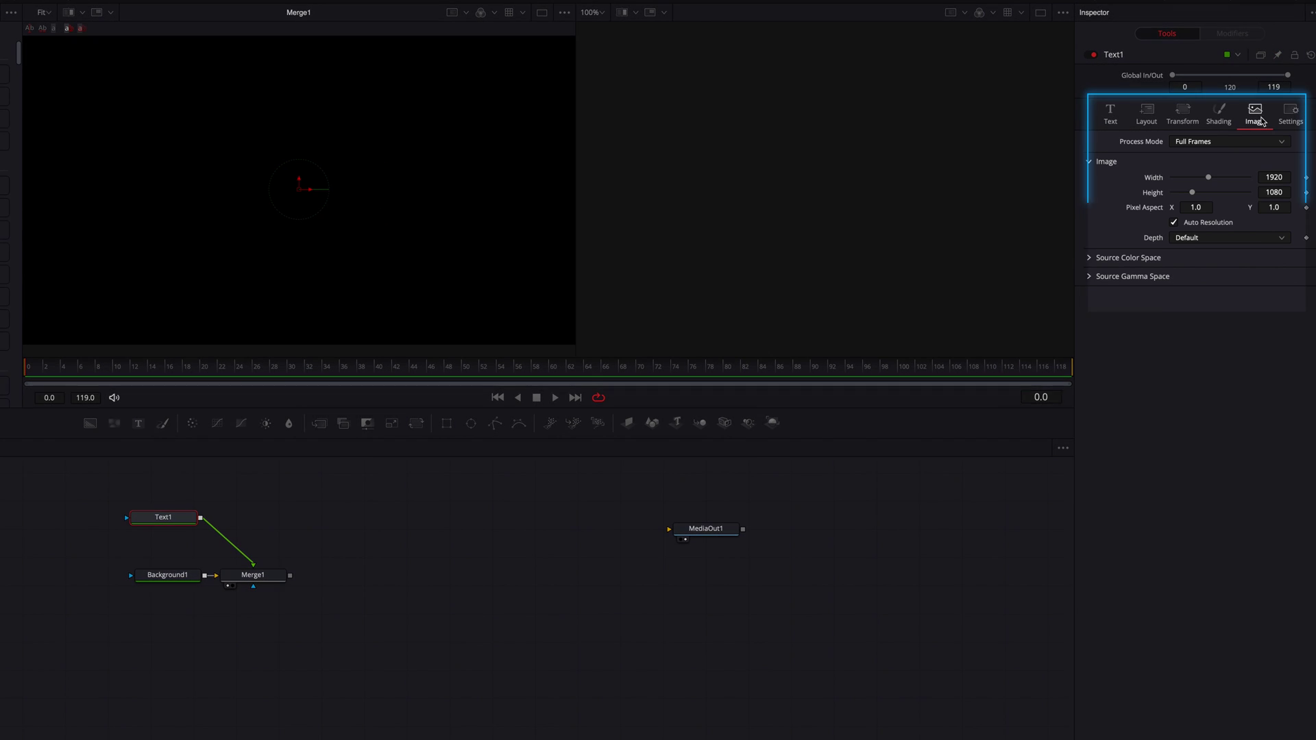
pyautogui.click(1218, 229)
pyautogui.click(1286, 178)
pyautogui.write('1')
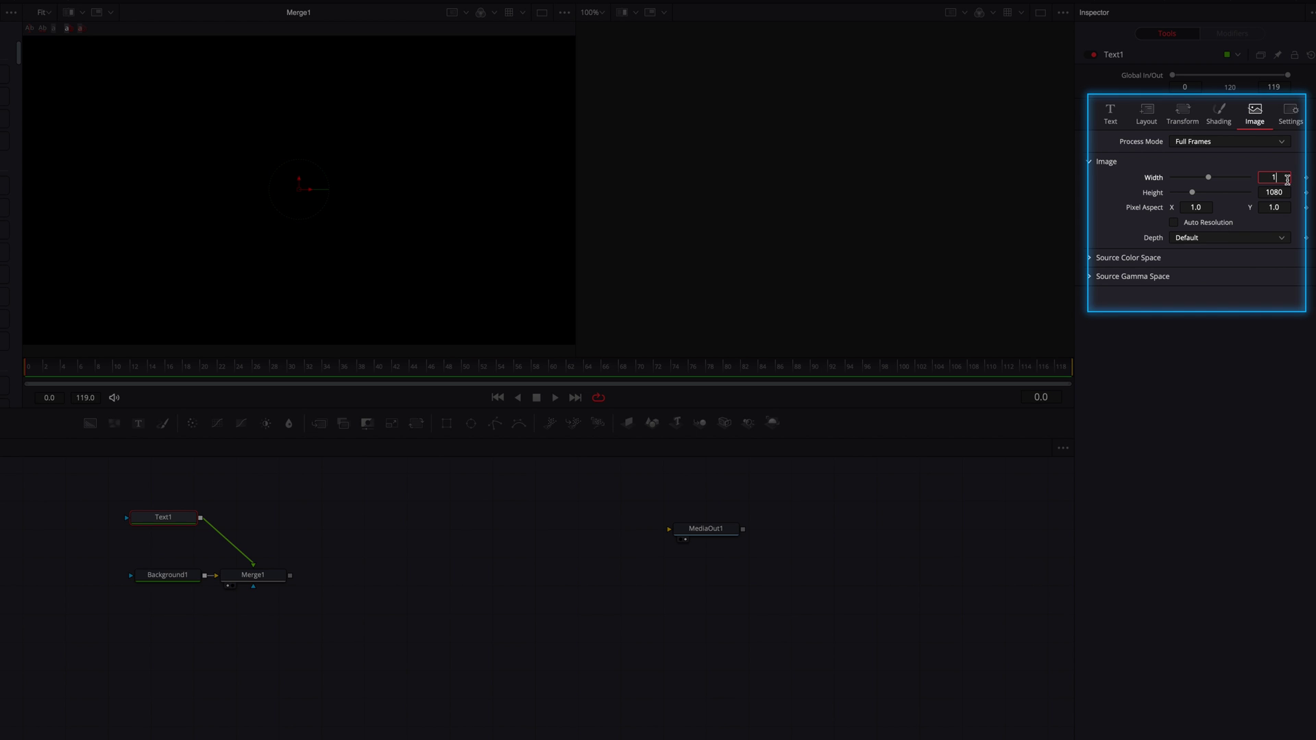
pyautogui.write('00')
pyautogui.press('Tab')
pyautogui.write('50')
pyautogui.press('Return')
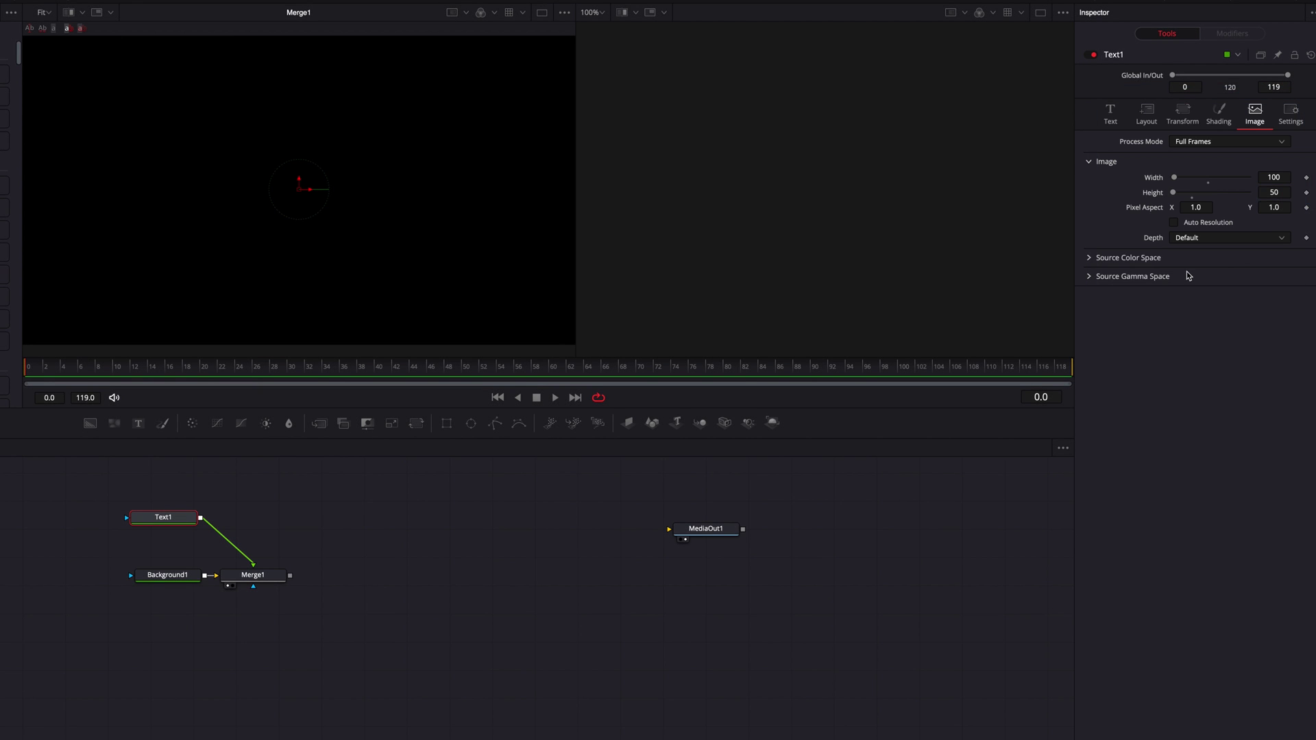
pyautogui.click(1111, 113)
pyautogui.click(1148, 158)
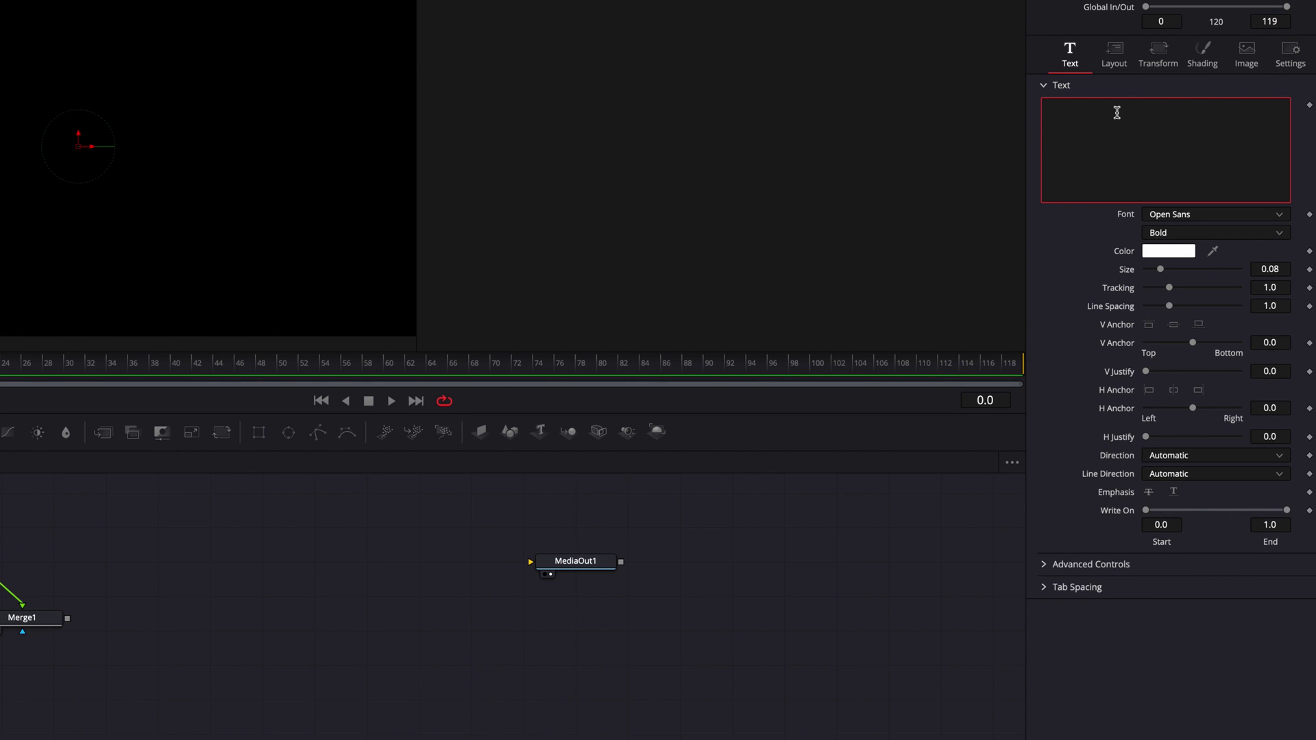
# Step: Enter the Text1 content as 01001 on the first line and 10110 on the second
pyautogui.write('01001')
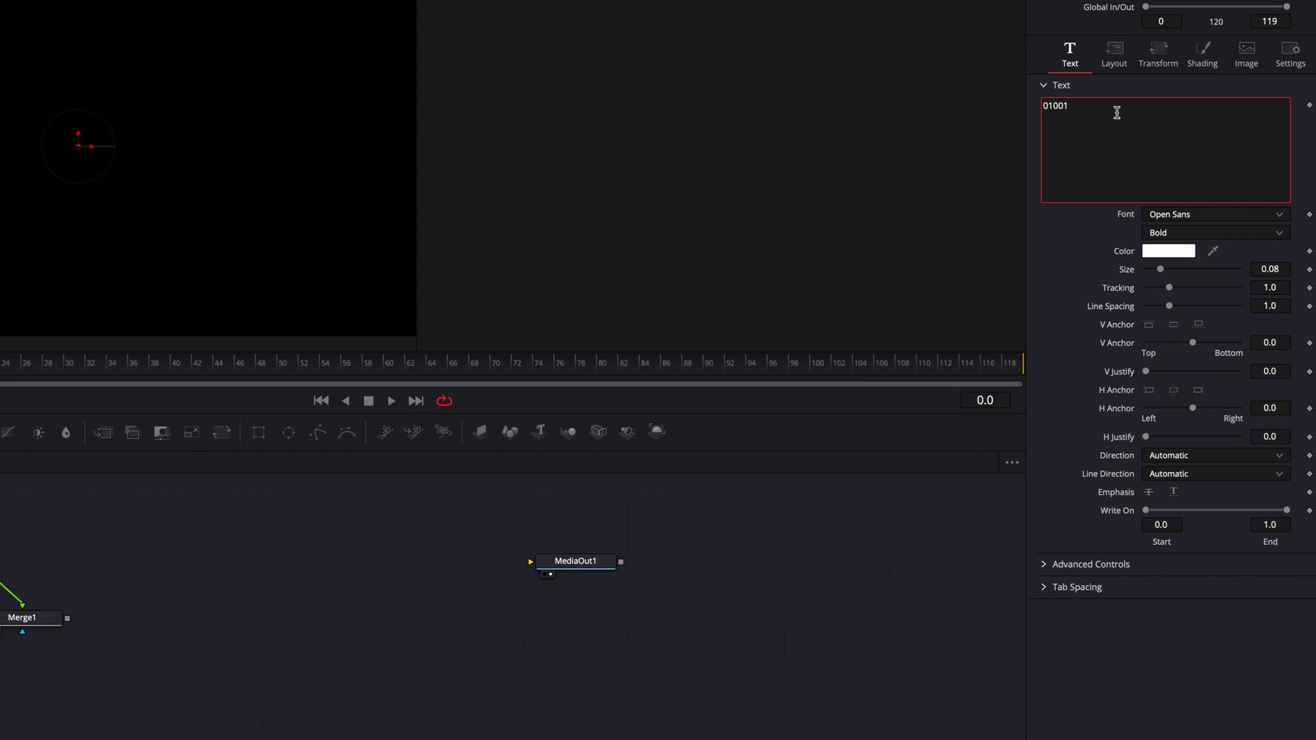
pyautogui.press('Return')
pyautogui.write('10110')
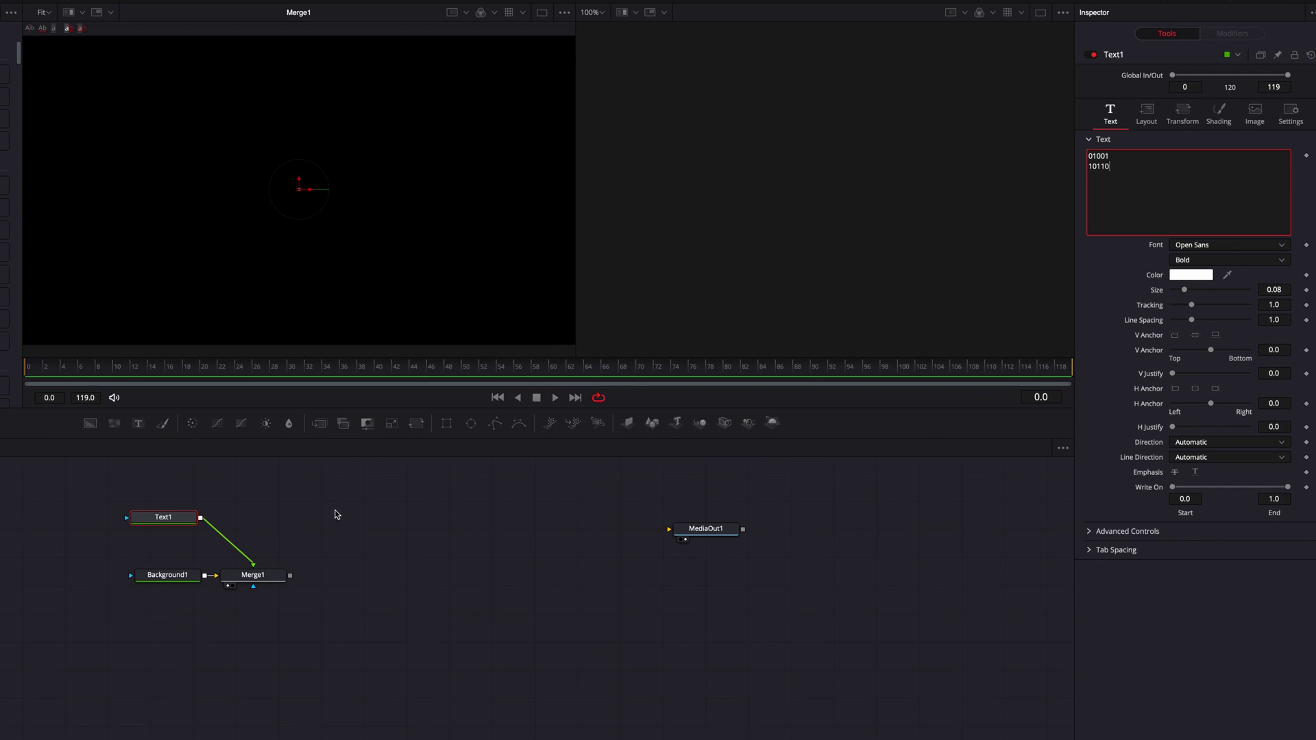
pyautogui.click(343, 549)
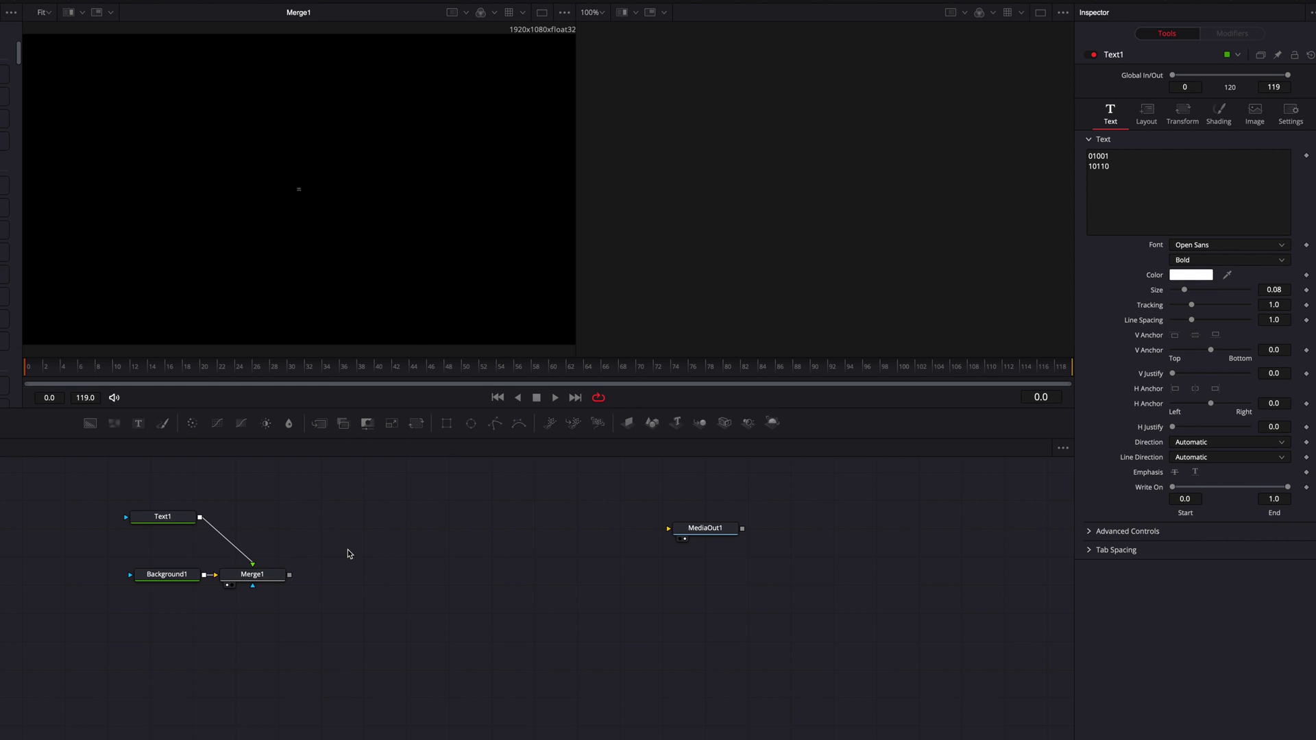
# Step: View Text1 alone and enlarge the digits: size 0.3346, tracking 1.241, line spacing 0.852
pyautogui.click(176, 521)
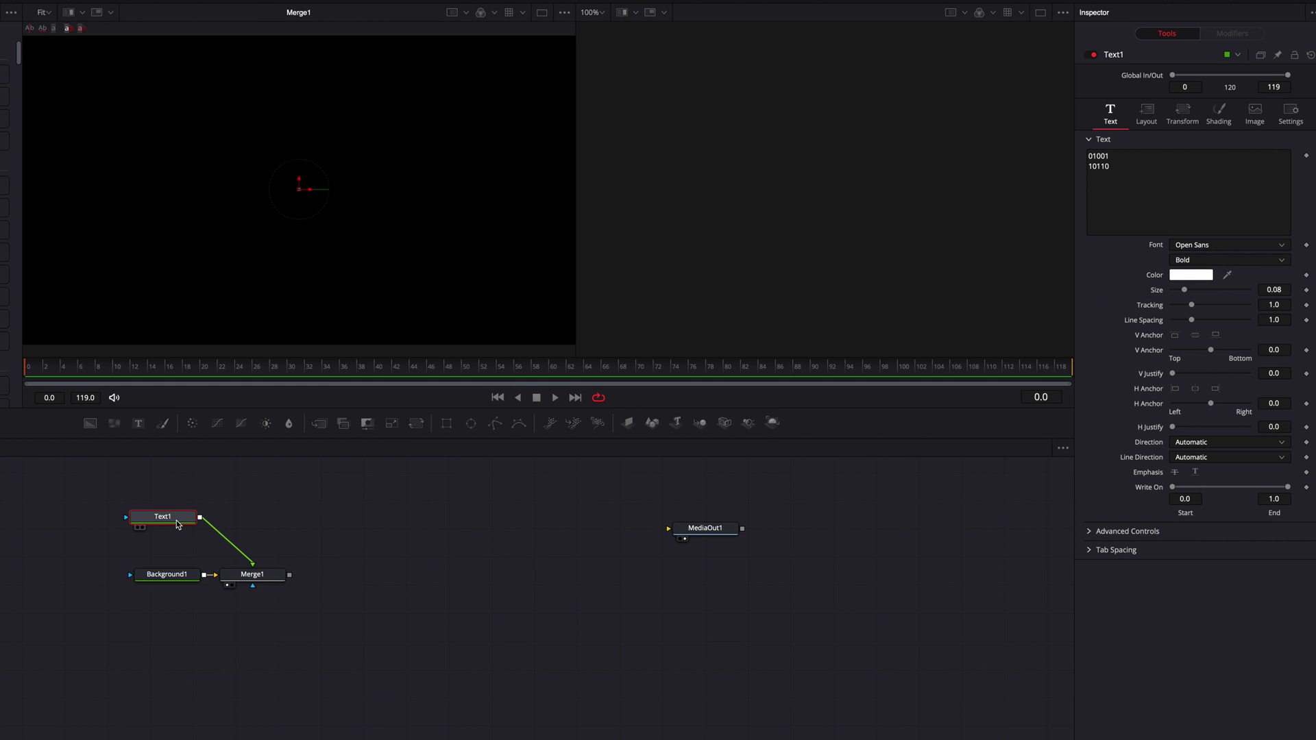
pyautogui.press('1')
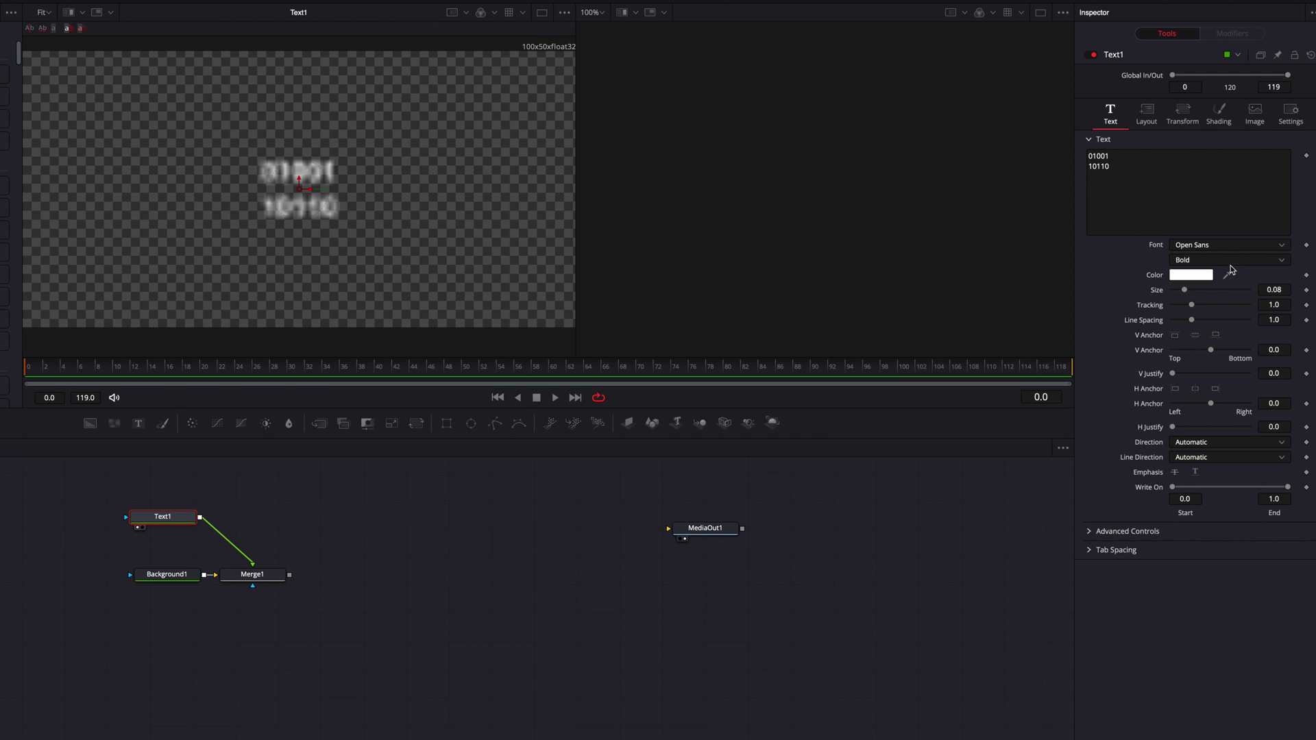
pyautogui.moveTo(1185, 290); pyautogui.dragTo(1287, 304)
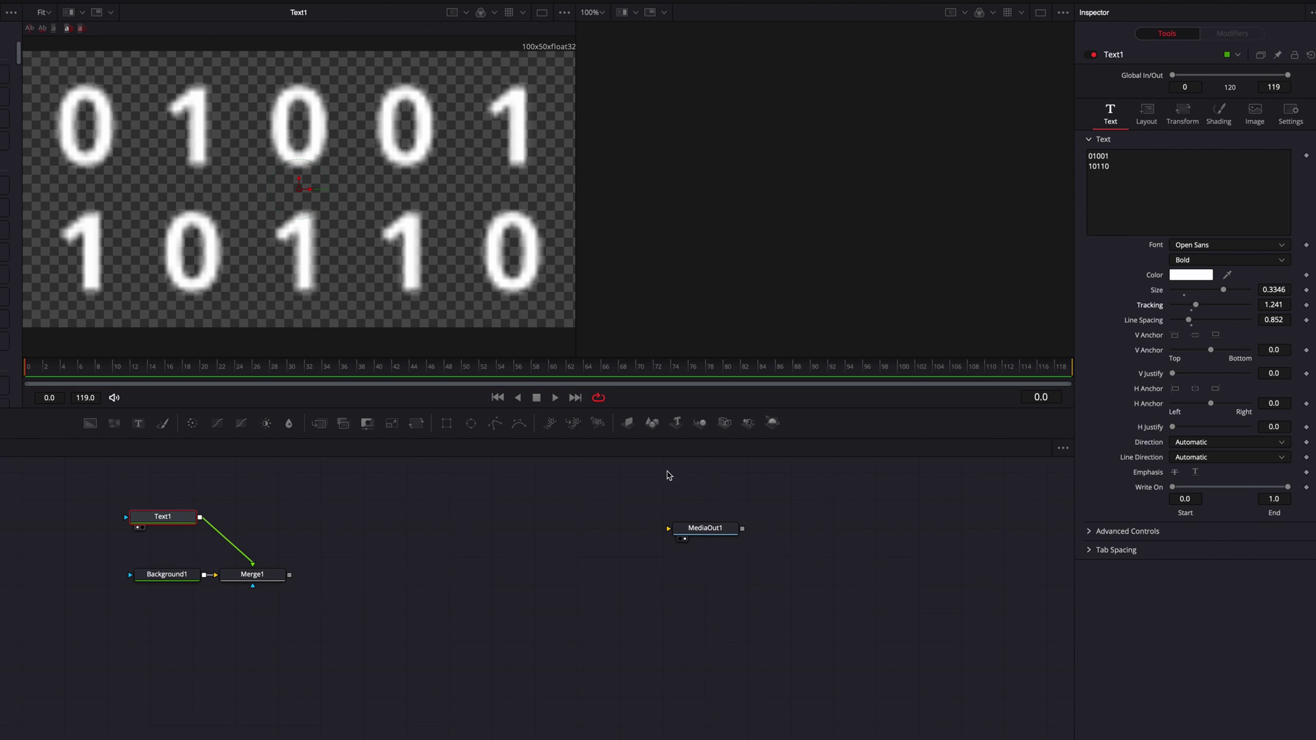
# Step: View Merge1 and set its Edges to Wrap to tile the digits across the frame
pyautogui.click(262, 581)
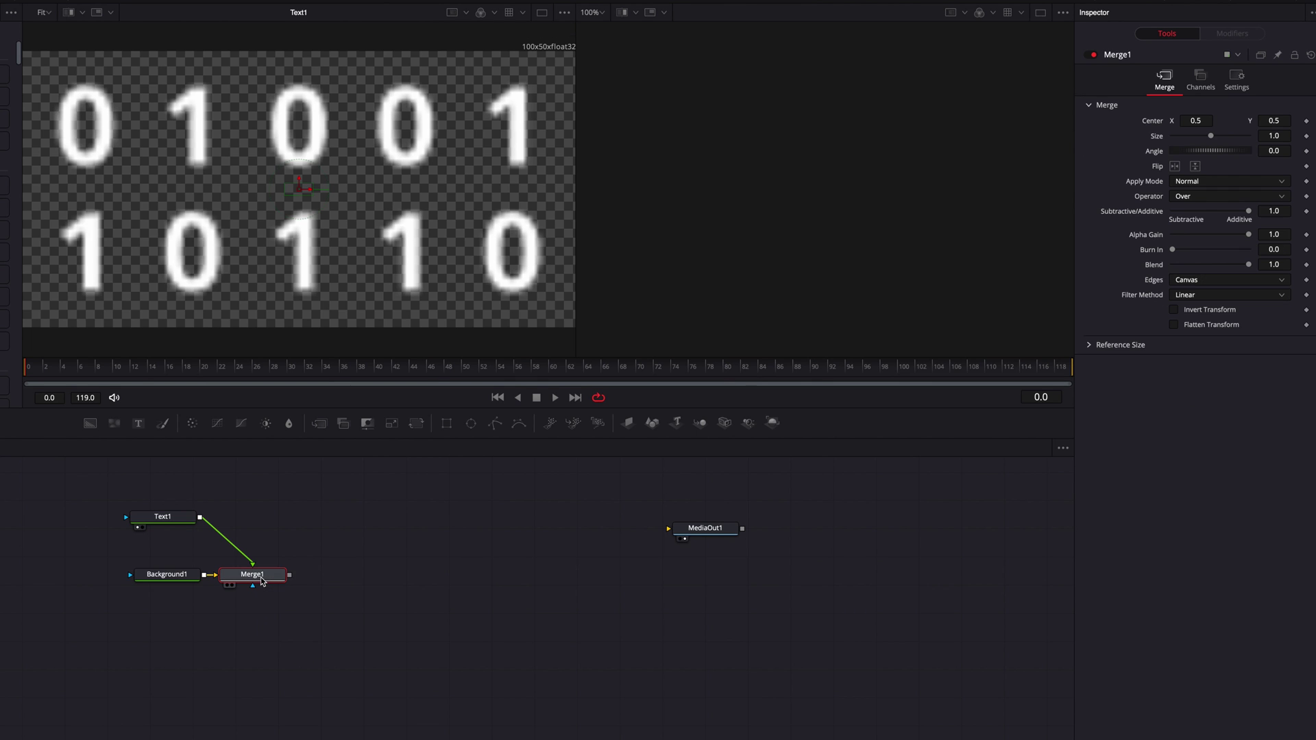
pyautogui.press('1')
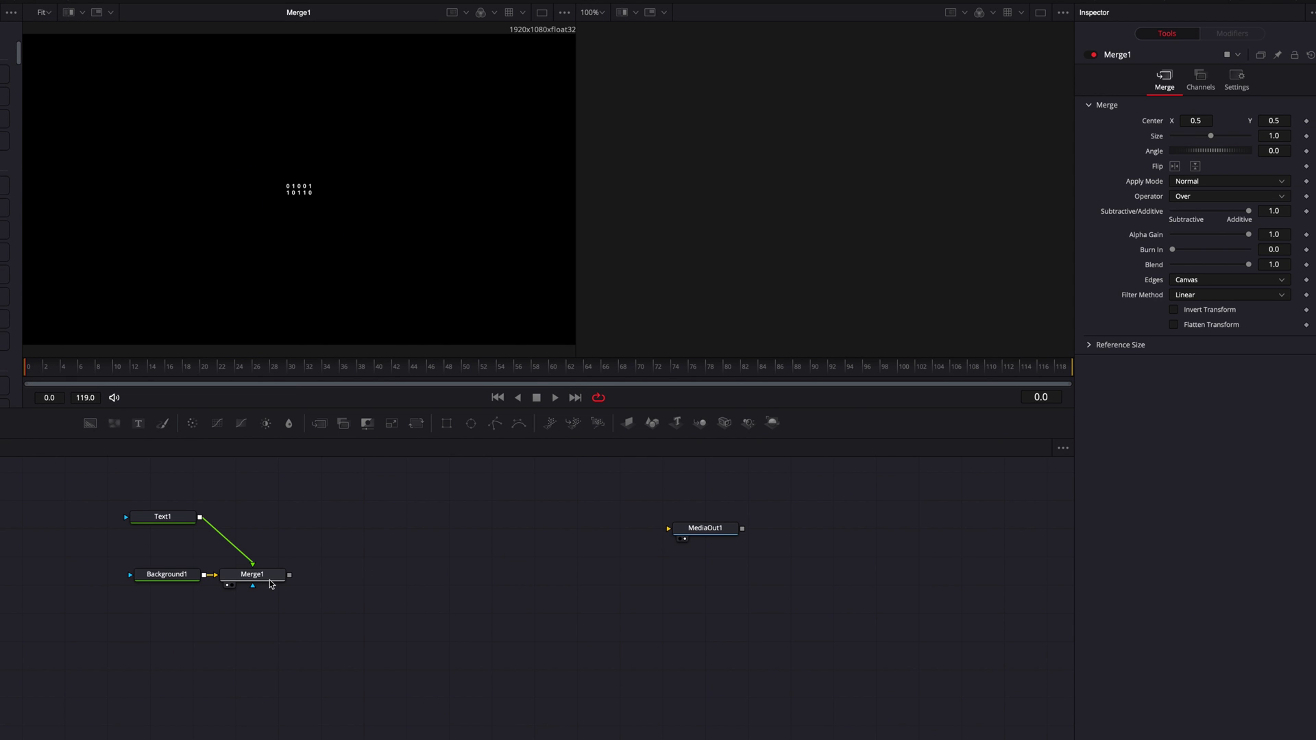
pyautogui.click(1218, 282)
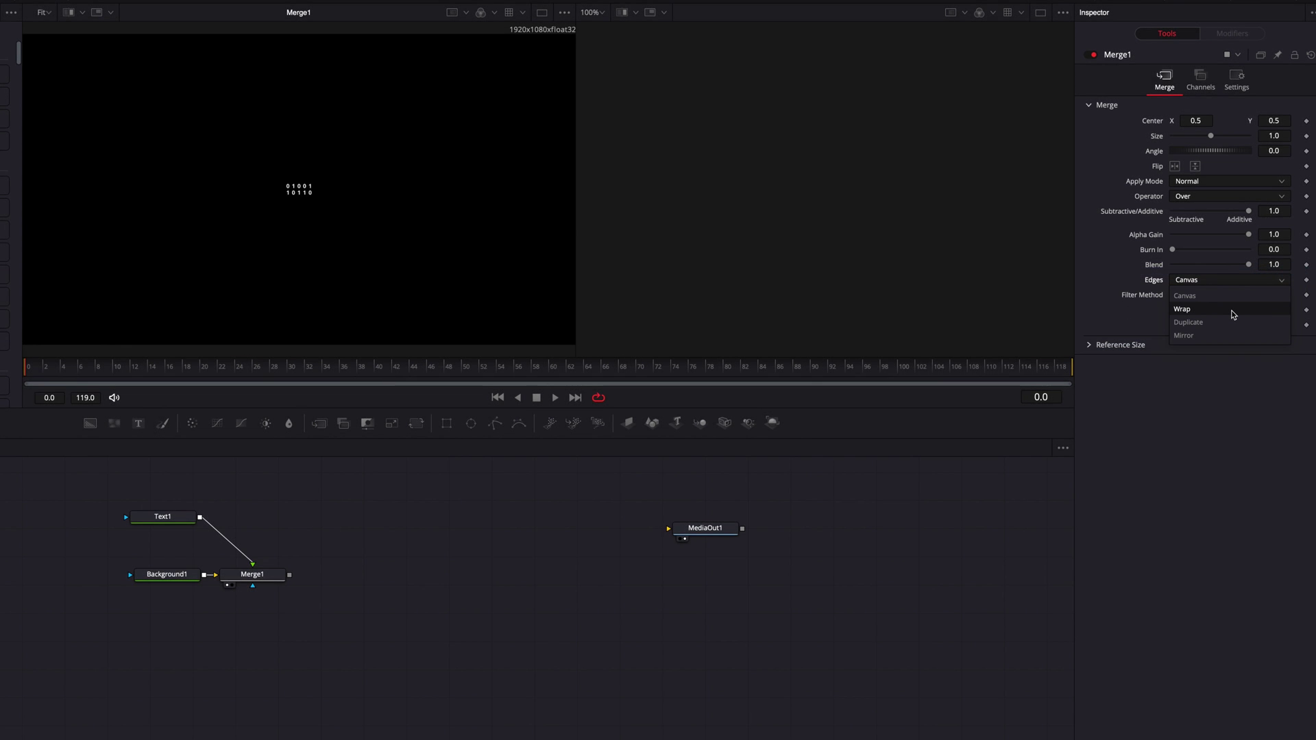
pyautogui.click(1231, 311)
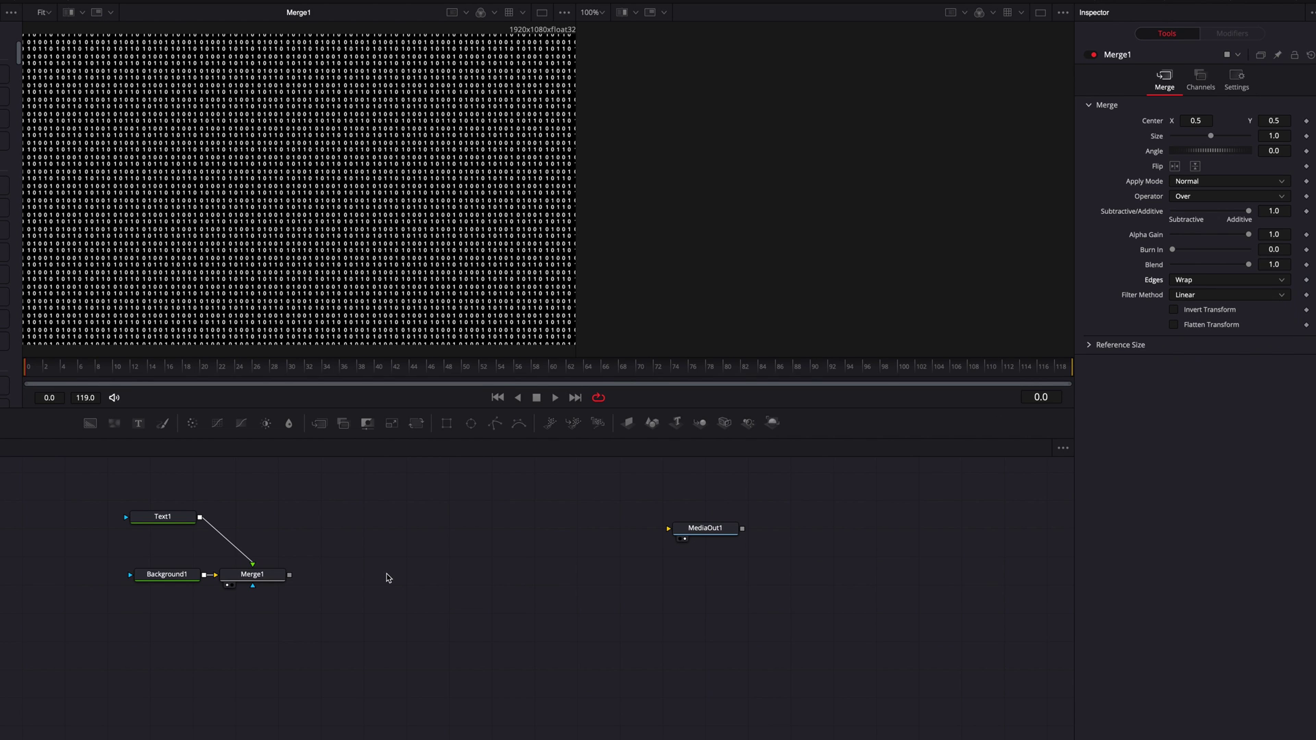
# Step: Set Text1's Tracking to 1.254
pyautogui.click(175, 521)
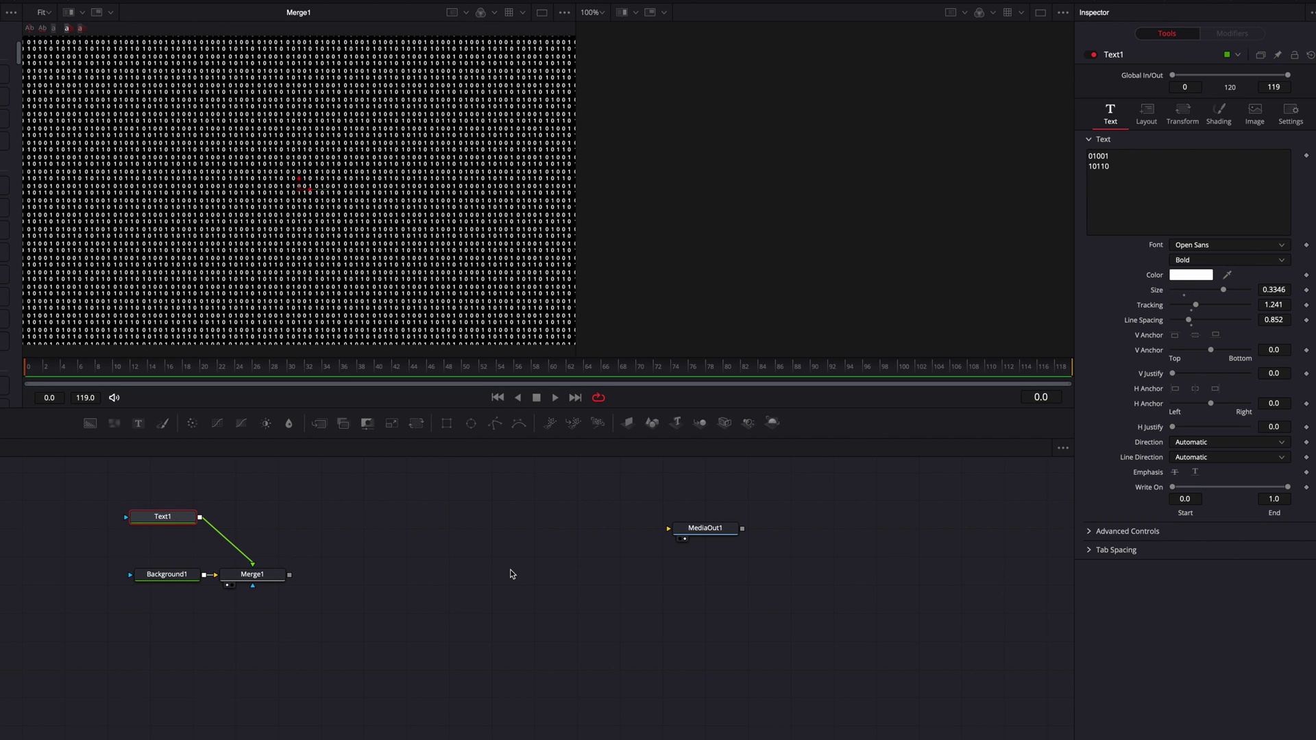
pyautogui.click(1275, 305)
pyautogui.write('1.2225')
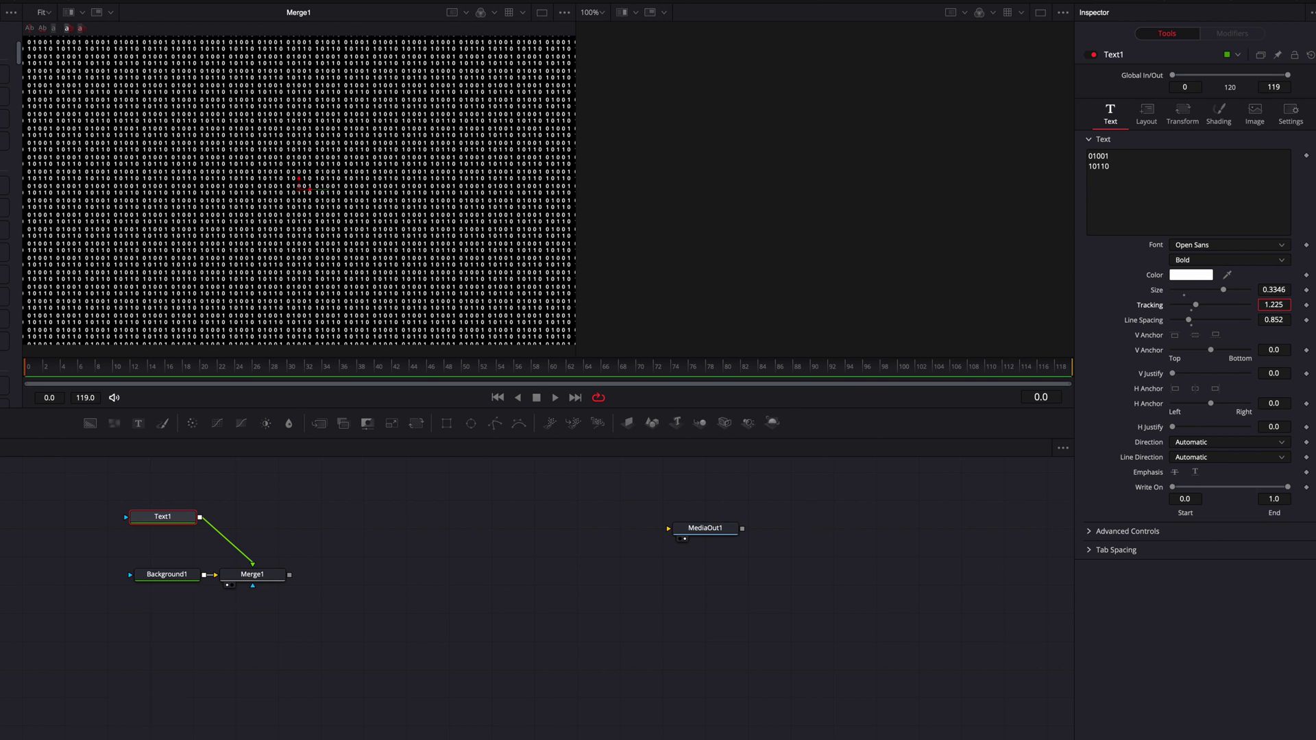
pyautogui.moveTo(1274, 305); pyautogui.dragTo(1285, 305)
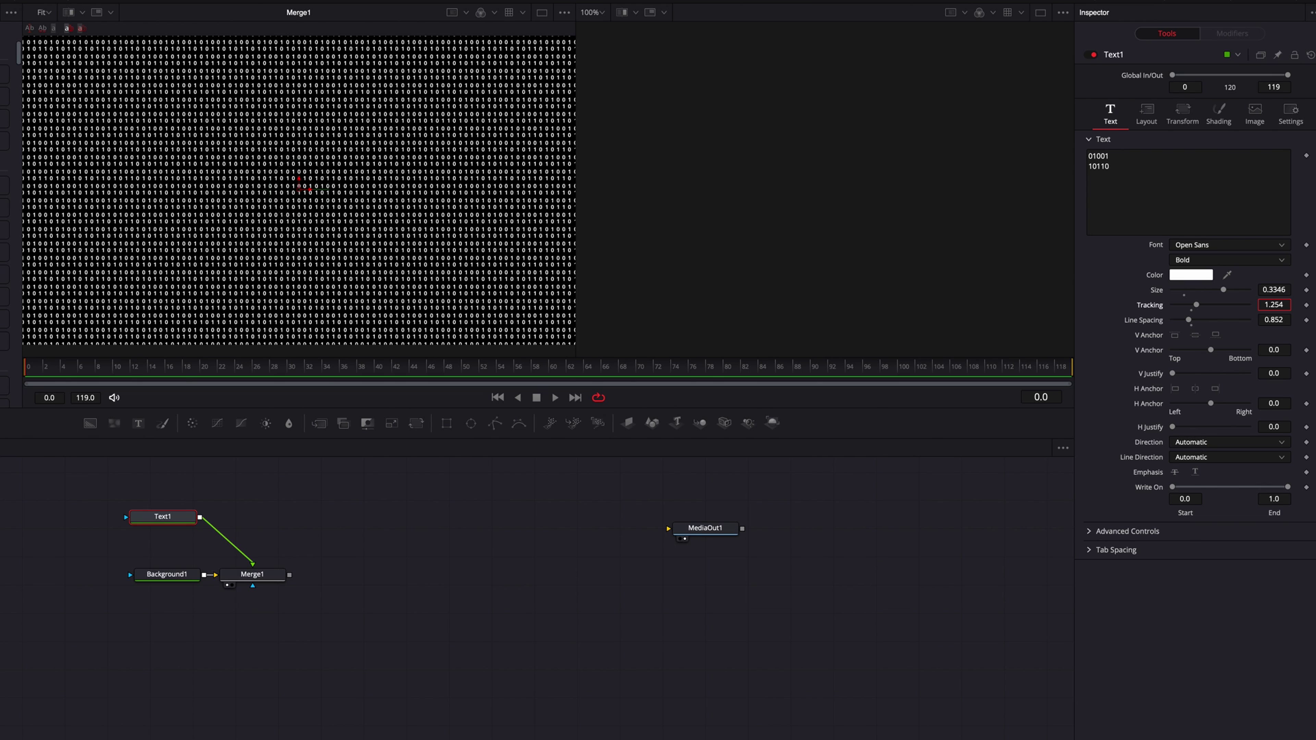
pyautogui.press('Return')
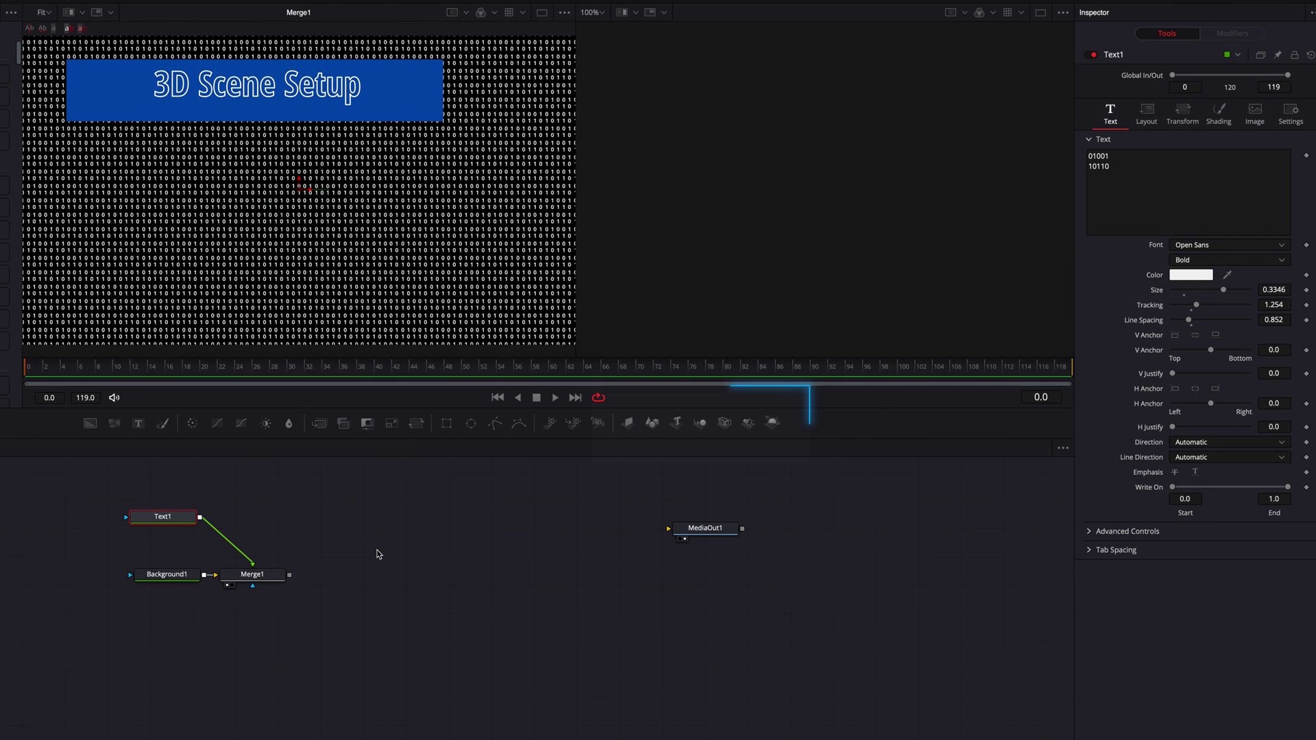
# Step: Chain ImagePlane3D, Merge3D and Renderer3D after Merge1 into MediaOut1, and view Merge3D1
pyautogui.moveTo(627, 423); pyautogui.dragTo(329, 580)
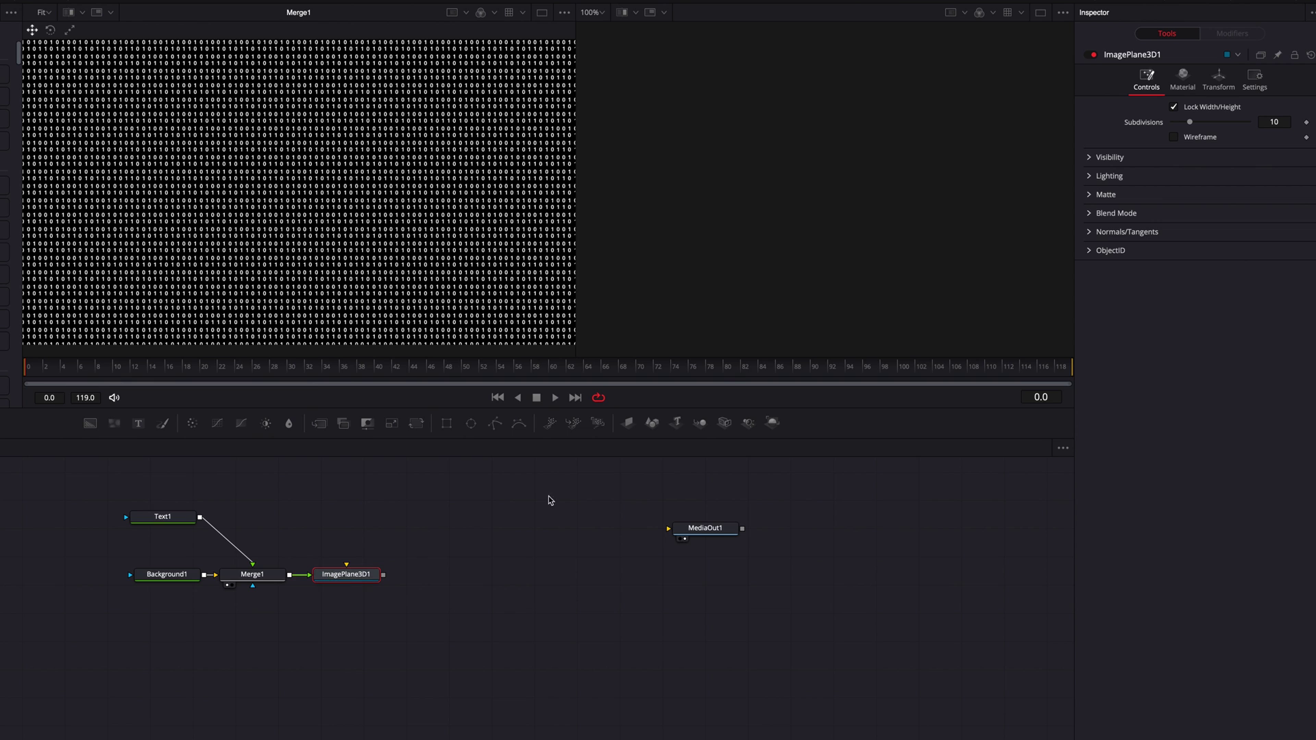
pyautogui.click(748, 425)
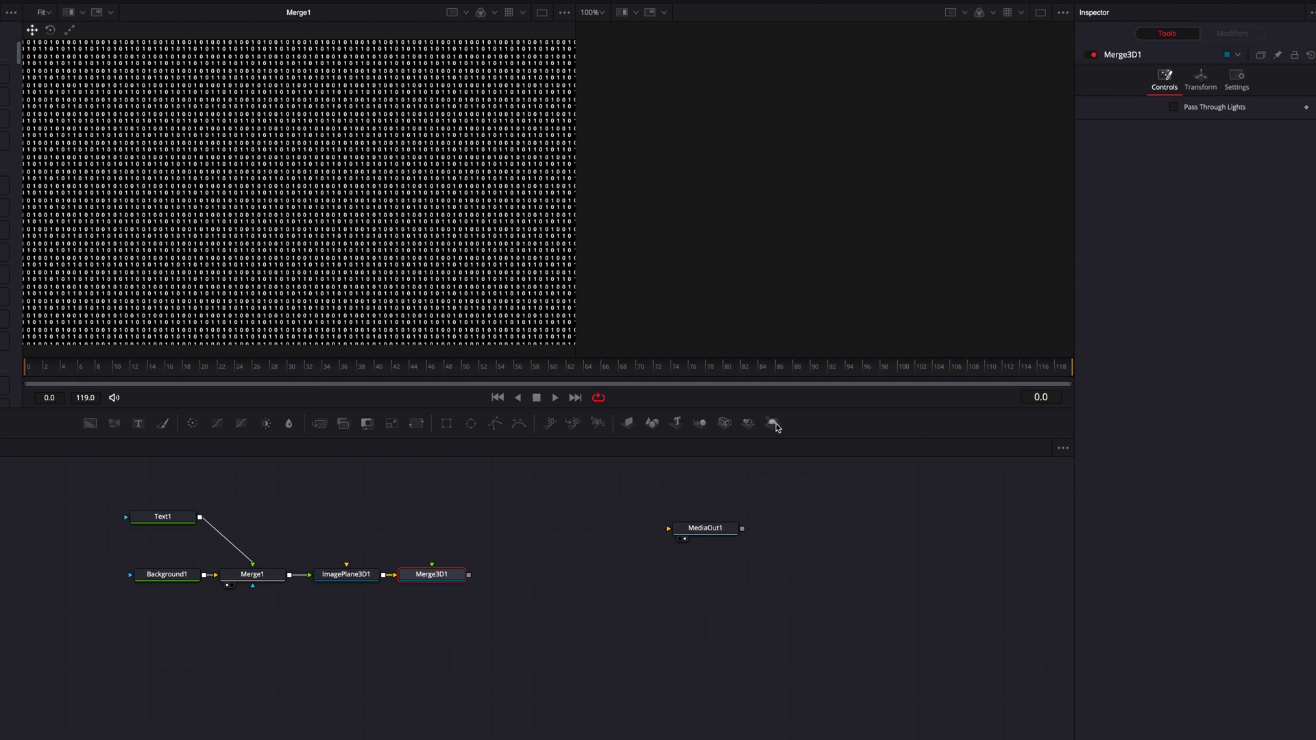
pyautogui.click(772, 423)
pyautogui.moveTo(555, 575); pyautogui.dragTo(668, 529)
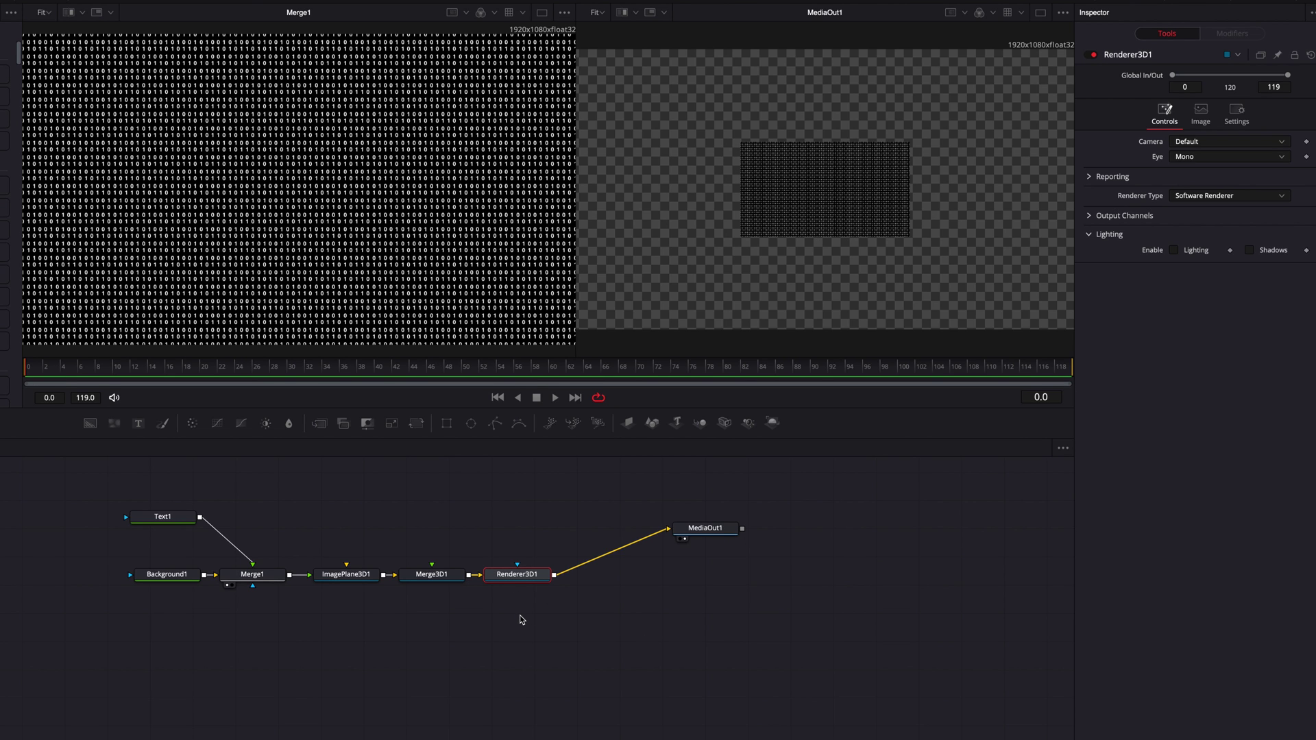
pyautogui.click(449, 579)
pyautogui.press('1')
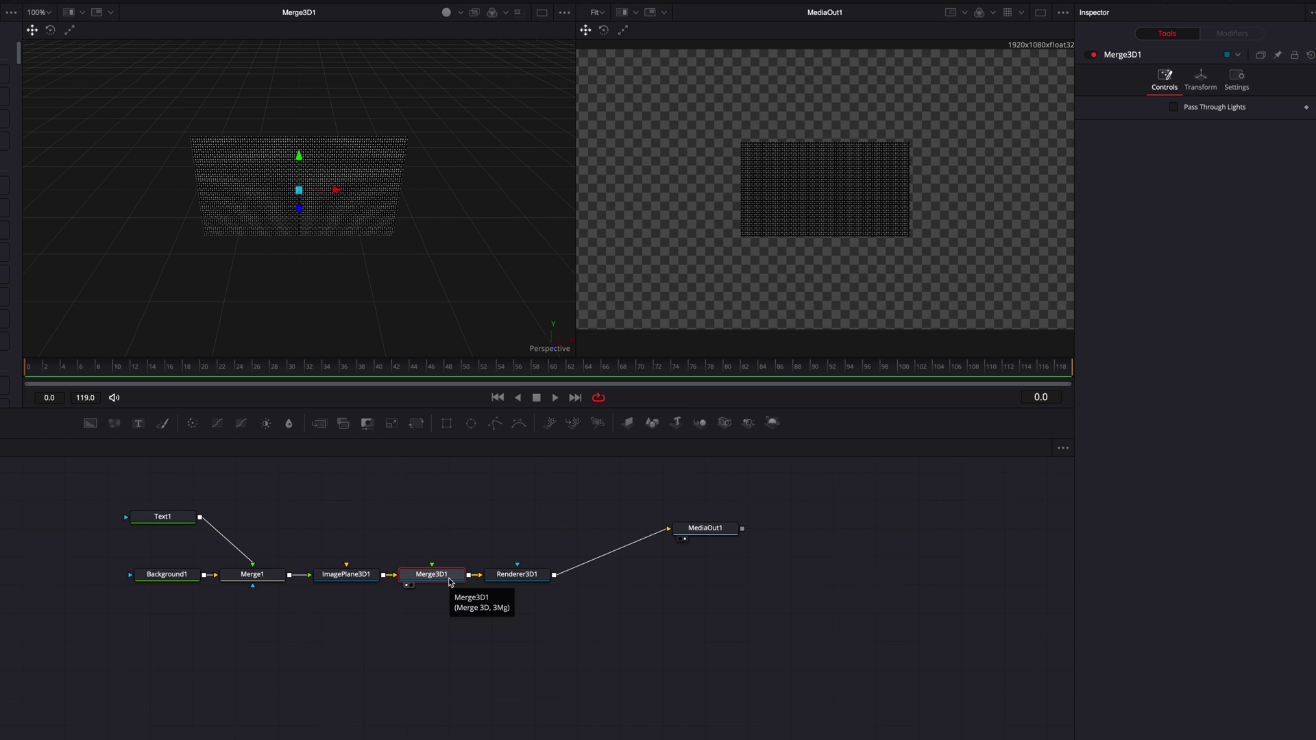
# Step: Set ImagePlane3D1's Rotation X to -90 to lay the digit plane flat
pyautogui.click(354, 582)
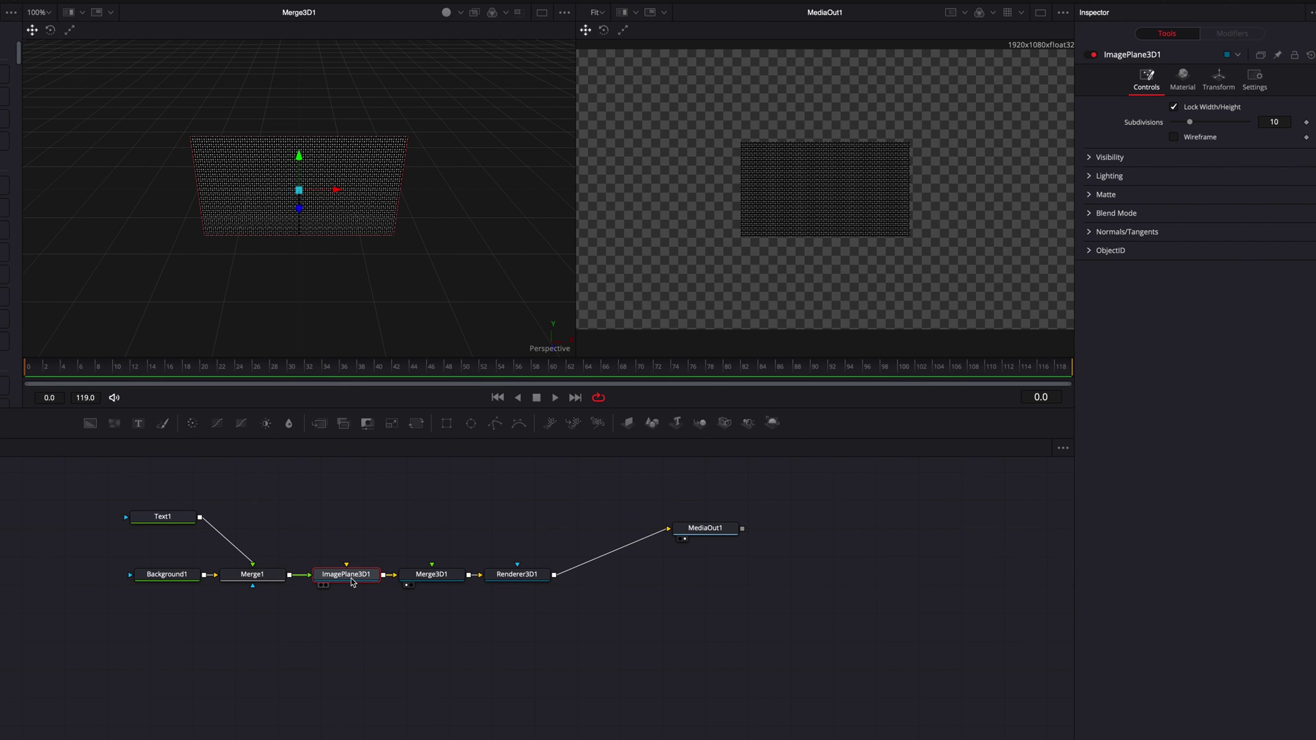
pyautogui.click(1219, 87)
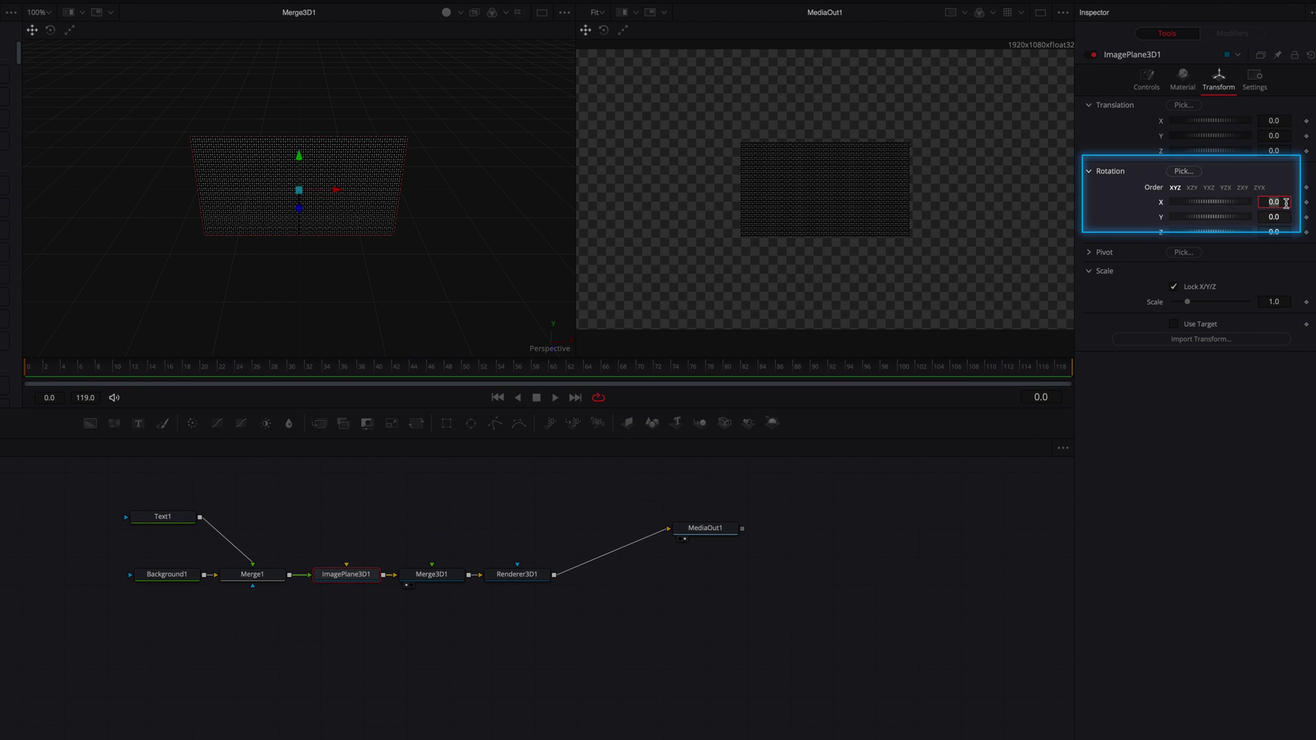
pyautogui.click(1273, 202)
pyautogui.write('-90')
pyautogui.press('Tab')
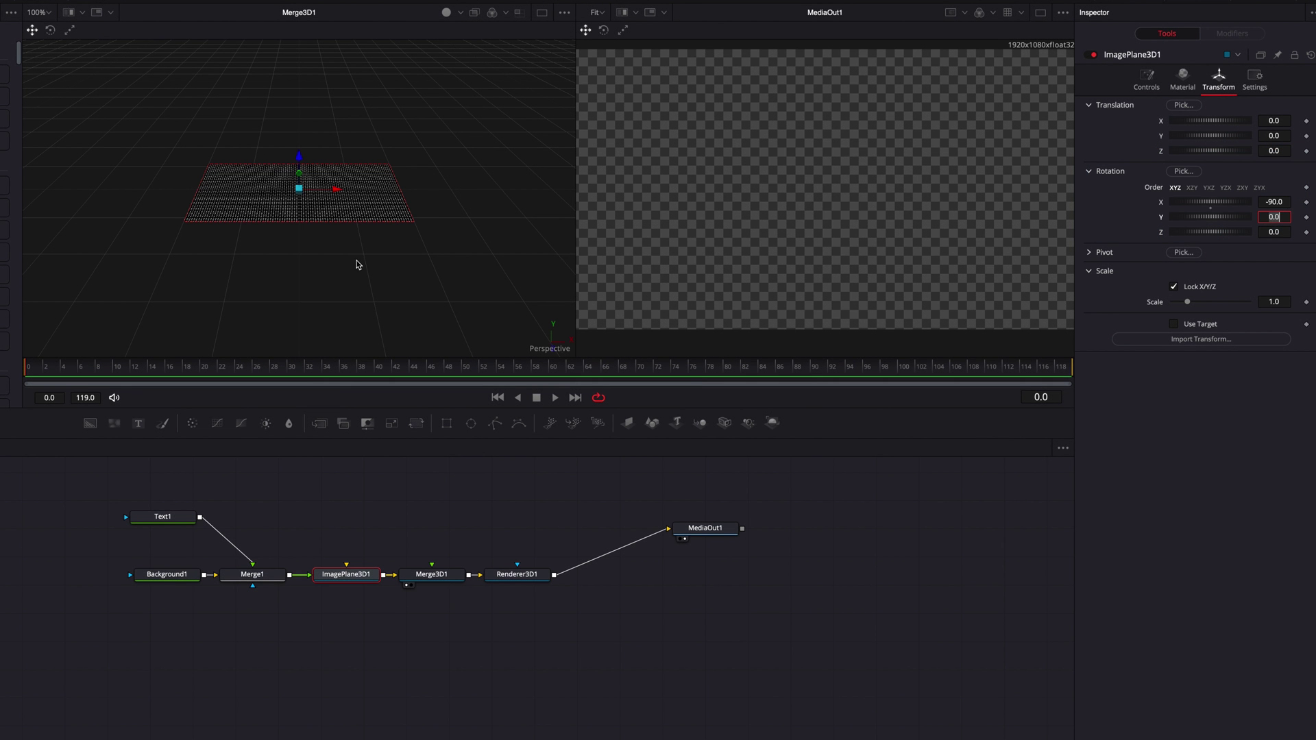
# Step: Move Merge3D1, Renderer3D1 and MediaOut1 rightward to open a gap after ImagePlane3D1
pyautogui.scroll(2, 314, 259)
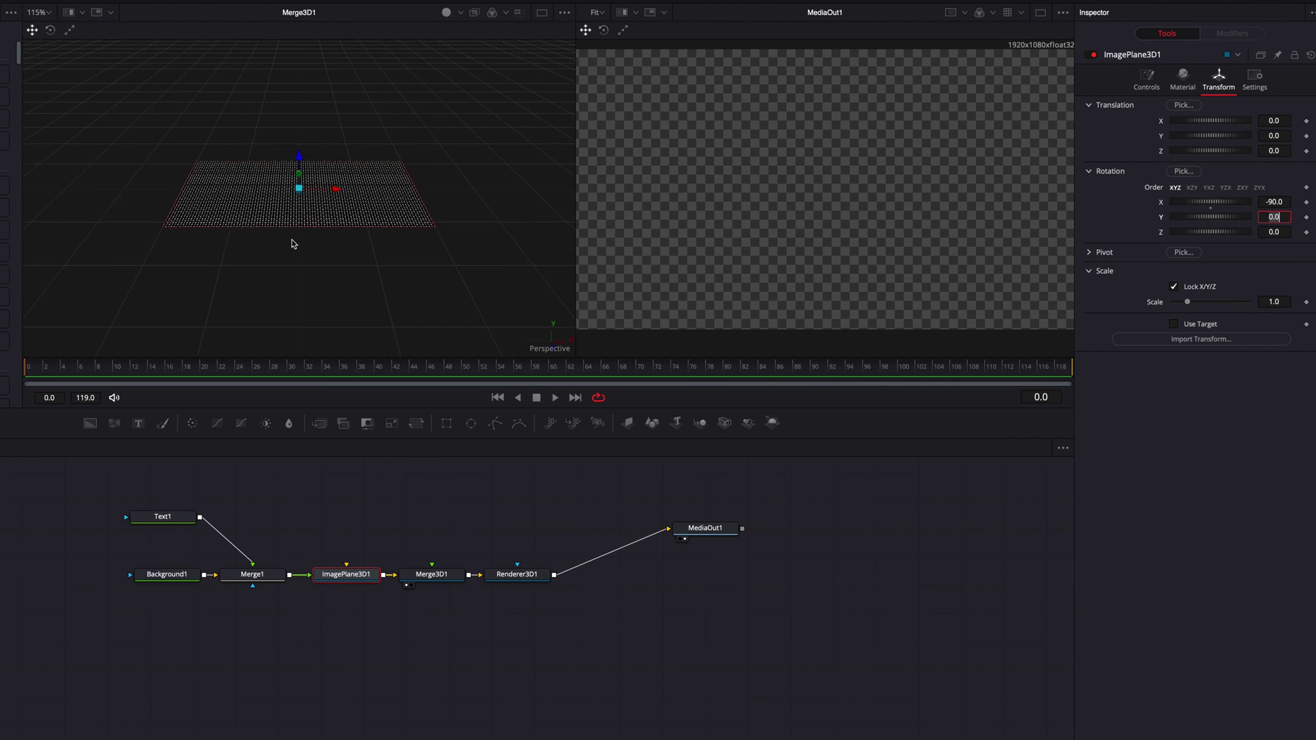
pyautogui.scroll(2, 293, 244)
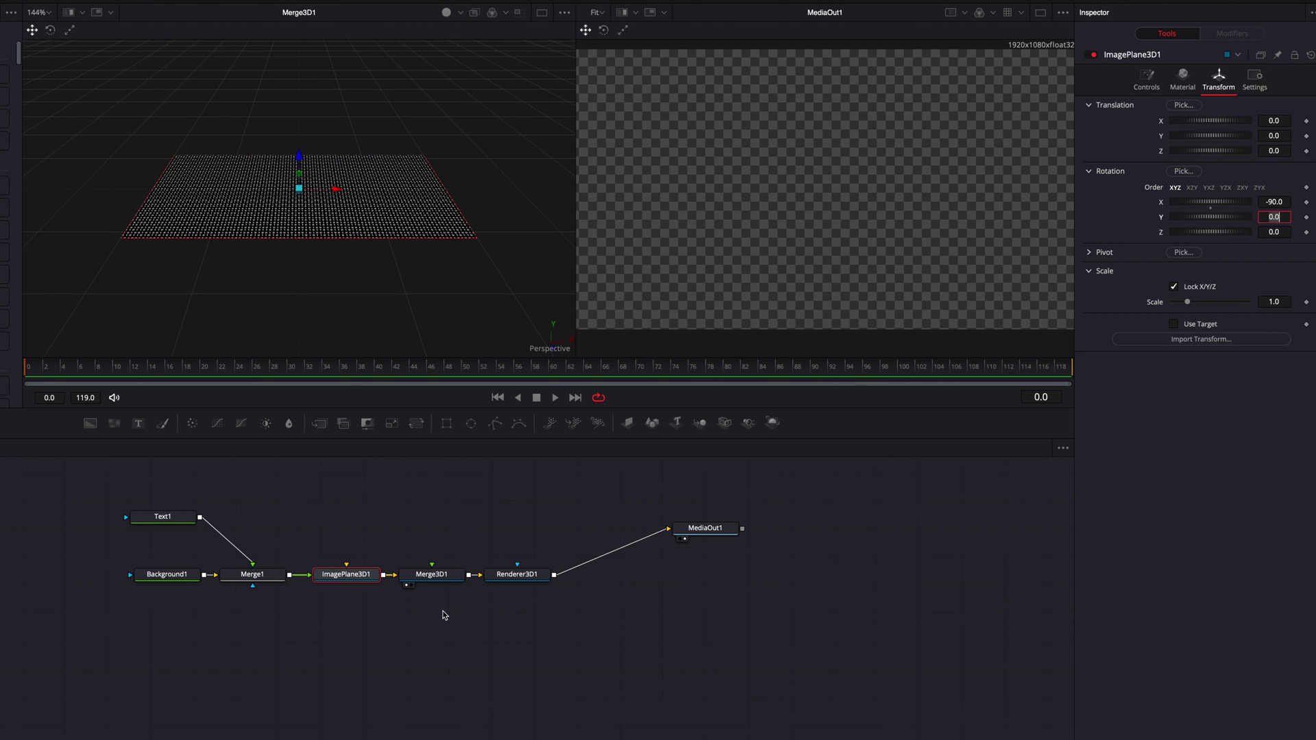
pyautogui.moveTo(430, 545); pyautogui.dragTo(625, 574)
pyautogui.moveTo(710, 538); pyautogui.dragTo(862, 581)
# Step: Drag Displace 3D from the Tools > 3D library onto the ImagePlane3D1–Merge3D1 link
pyautogui.click(862, 582)
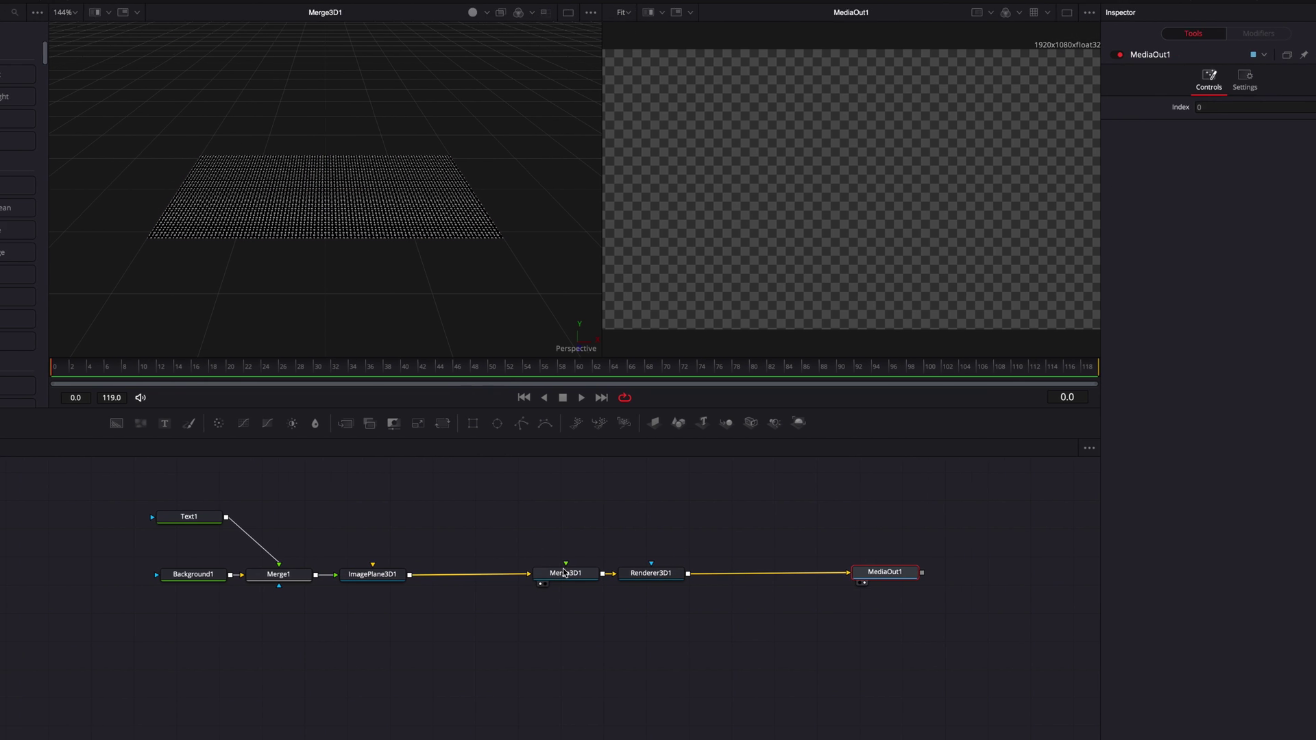
pyautogui.hotkey('ctrl', 'l')
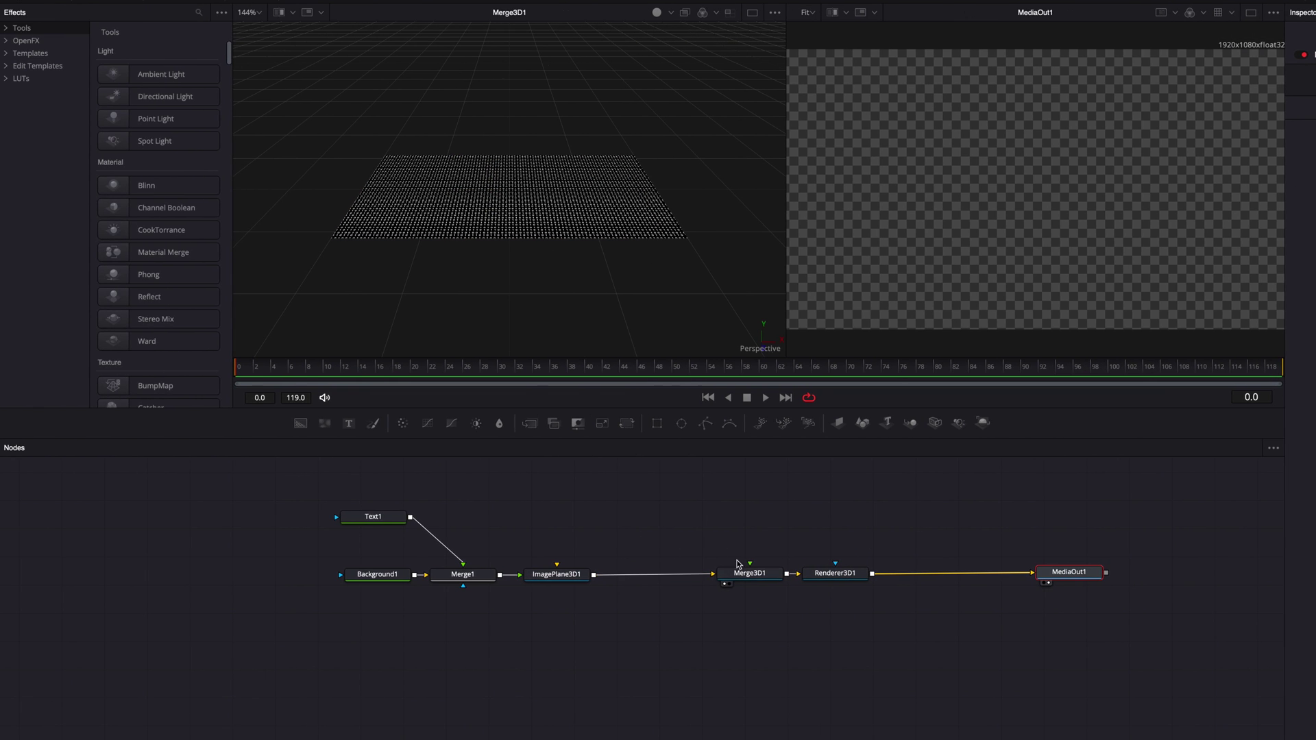
pyautogui.click(19, 32)
pyautogui.click(30, 41)
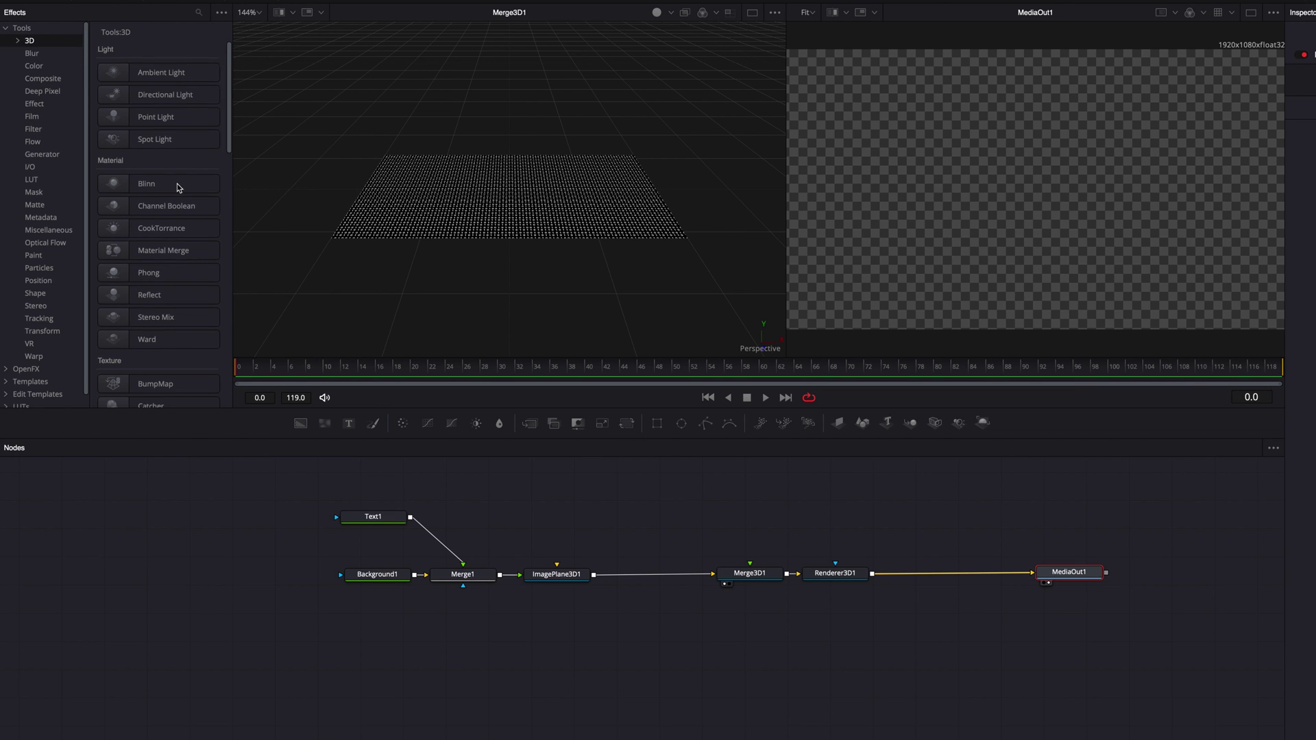
pyautogui.scroll(-10, 176, 178)
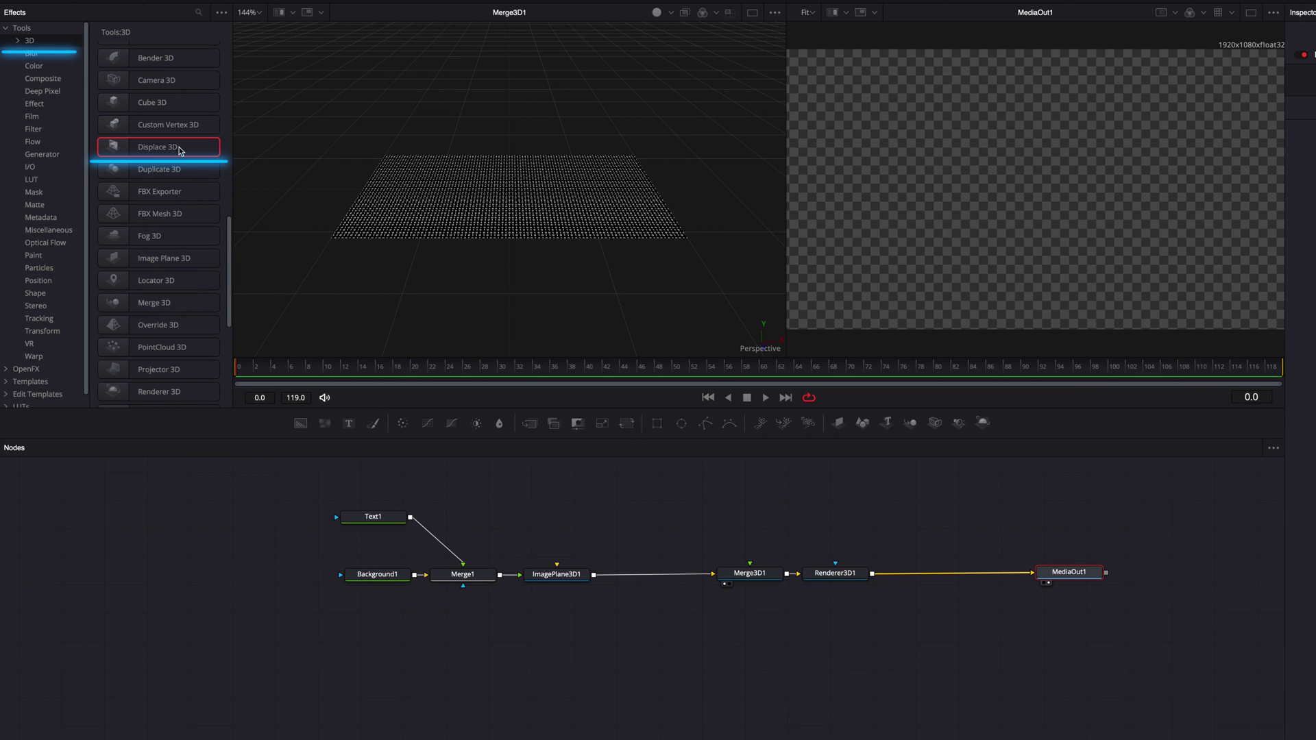
pyautogui.moveTo(180, 151); pyautogui.dragTo(665, 579)
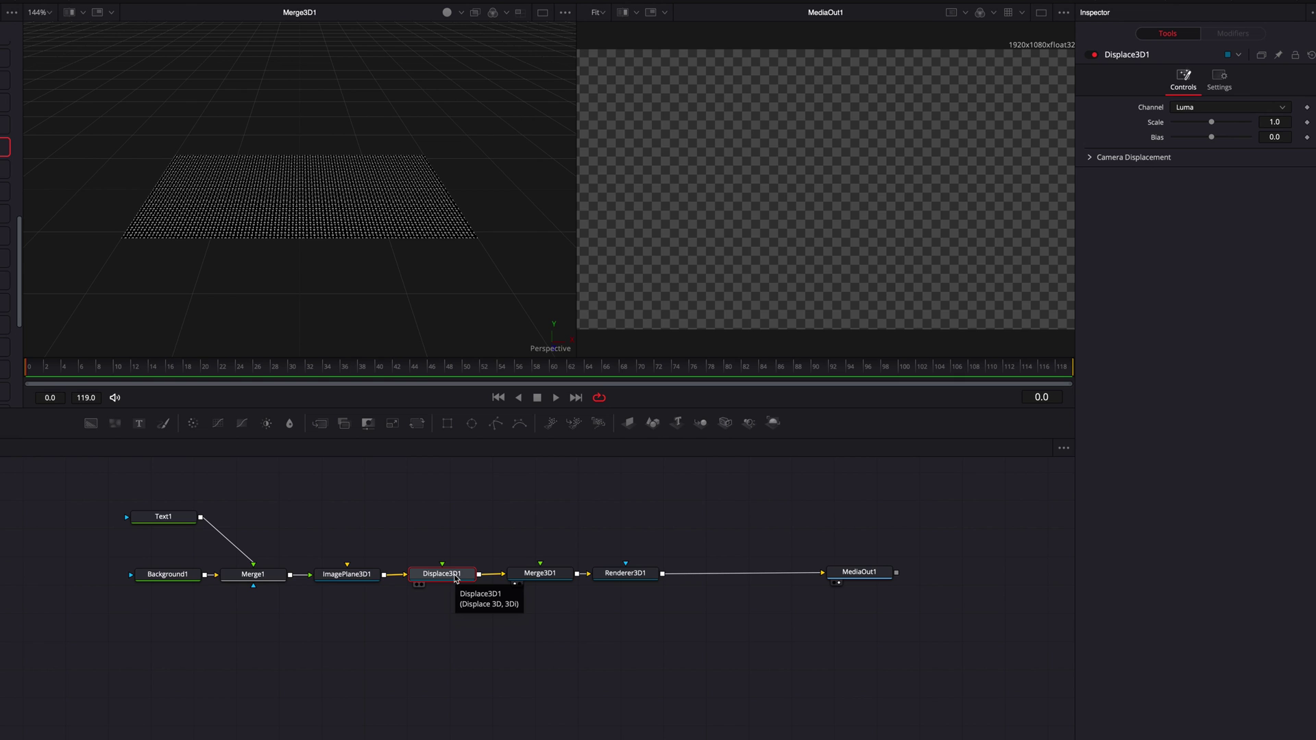
# Step: Add a FastNoise node (detail 2.0, scale 2.0) to drive Displace3D1
pyautogui.moveTo(137, 424); pyautogui.dragTo(444, 583)
pyautogui.scroll(5, 332, 179)
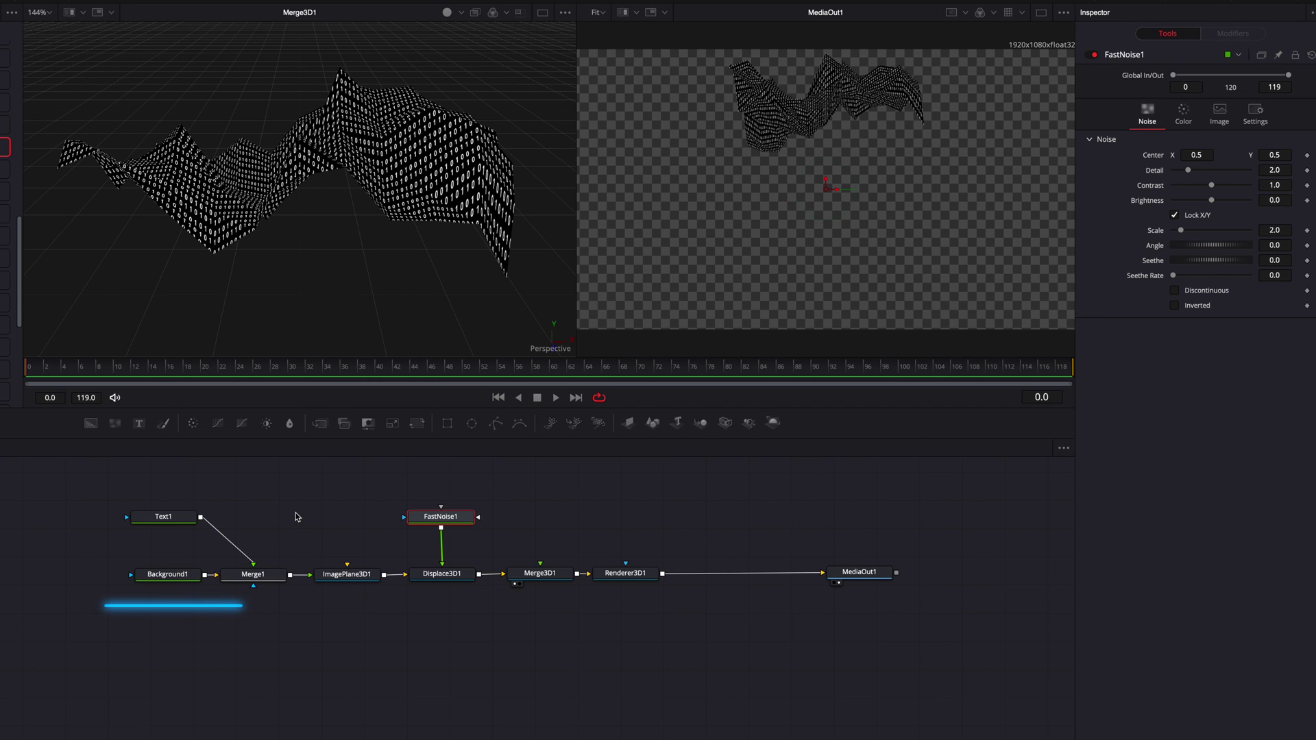
# Step: Set Background1's Alpha to 0.0 so only the white digits remain
pyautogui.click(165, 577)
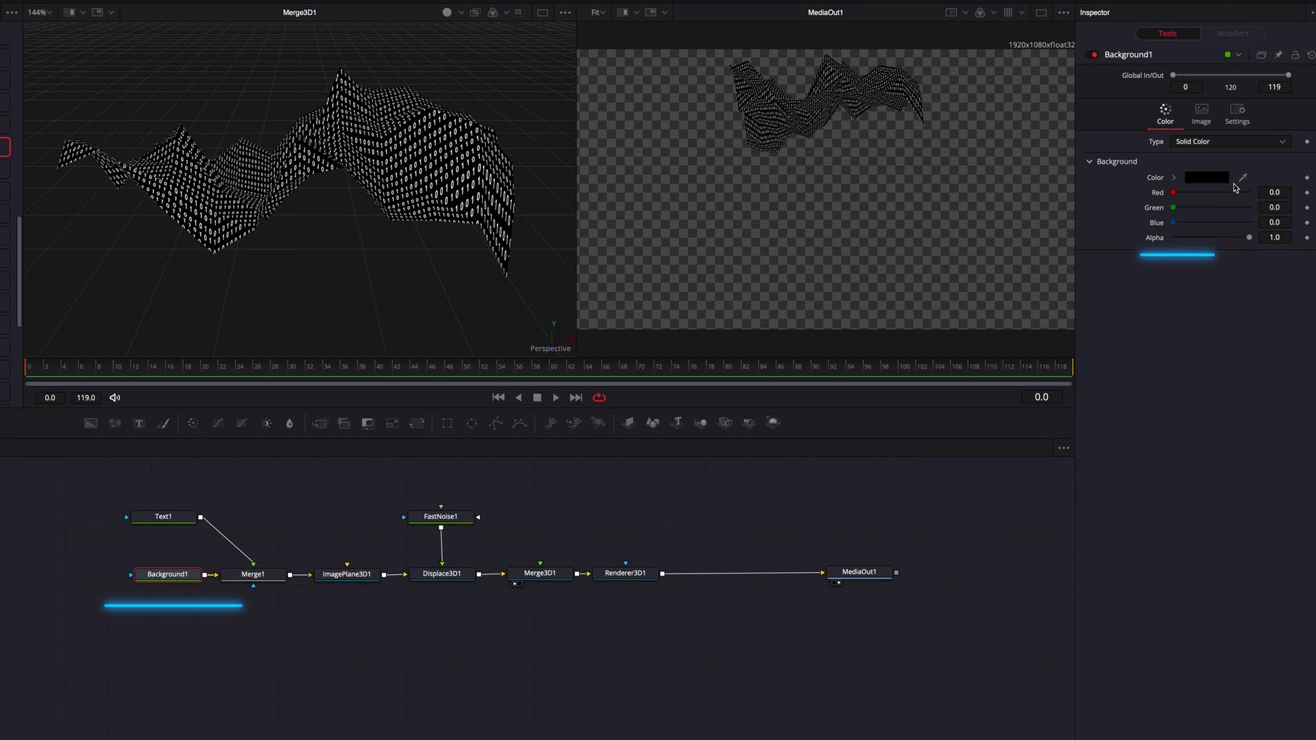
pyautogui.moveTo(1249, 237); pyautogui.dragTo(1146, 241)
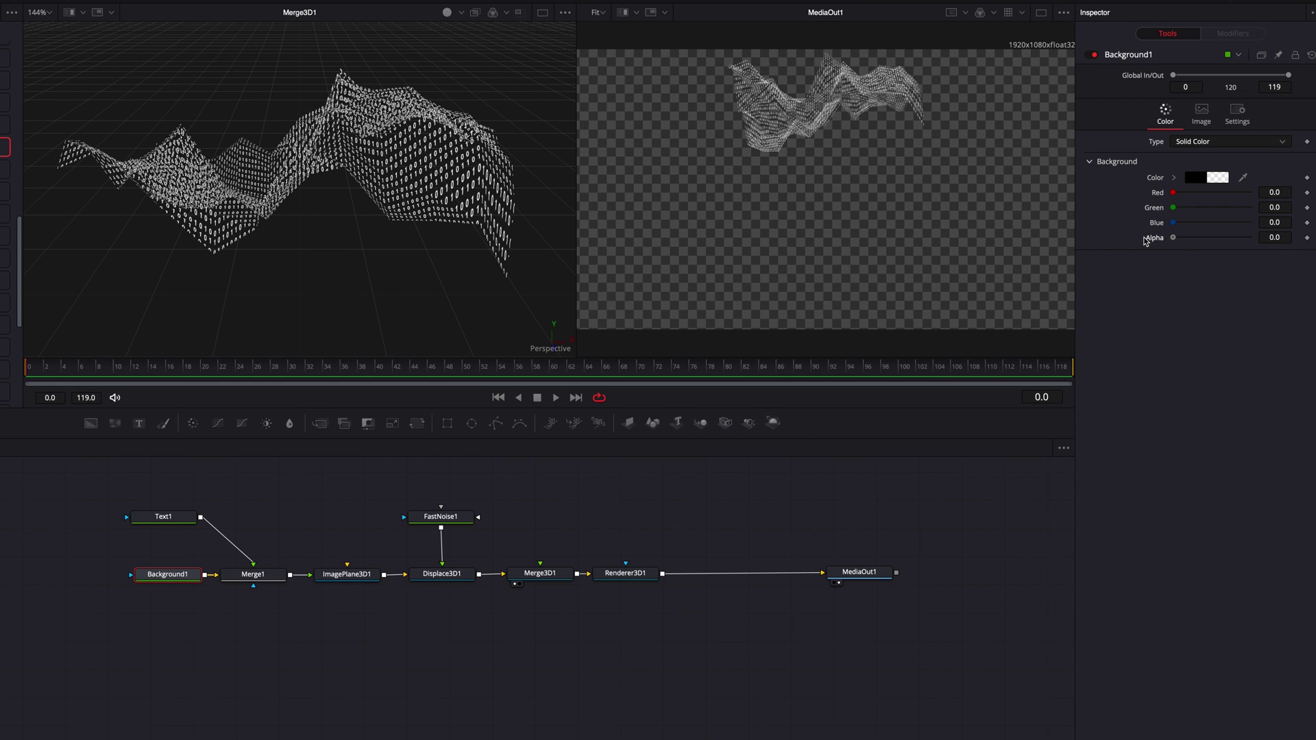
pyautogui.click(458, 577)
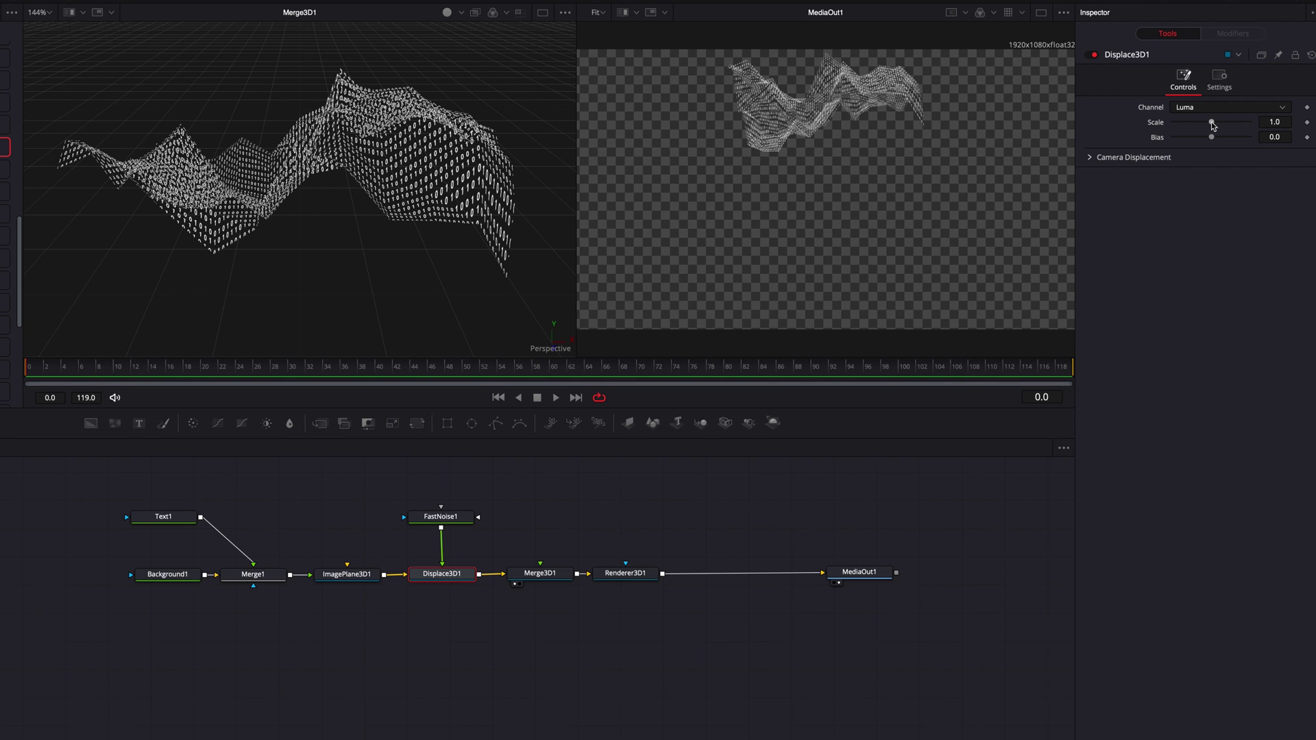
# Step: Drag Displace3D1's Scale down to 0.094, then zoom and orbit to a low horizon view
pyautogui.moveTo(1213, 125); pyautogui.dragTo(1200, 126)
pyautogui.moveTo(1179, 127); pyautogui.dragTo(1177, 127)
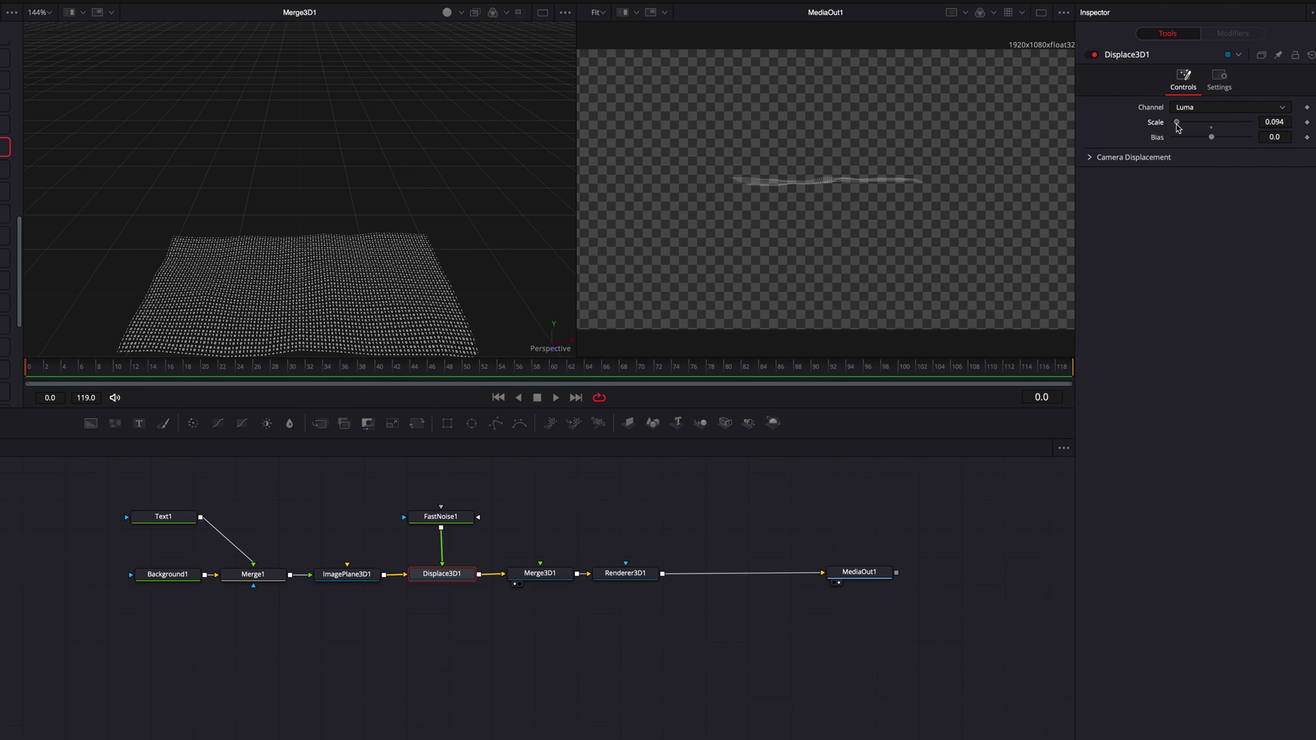
pyautogui.scroll(3, 329, 256)
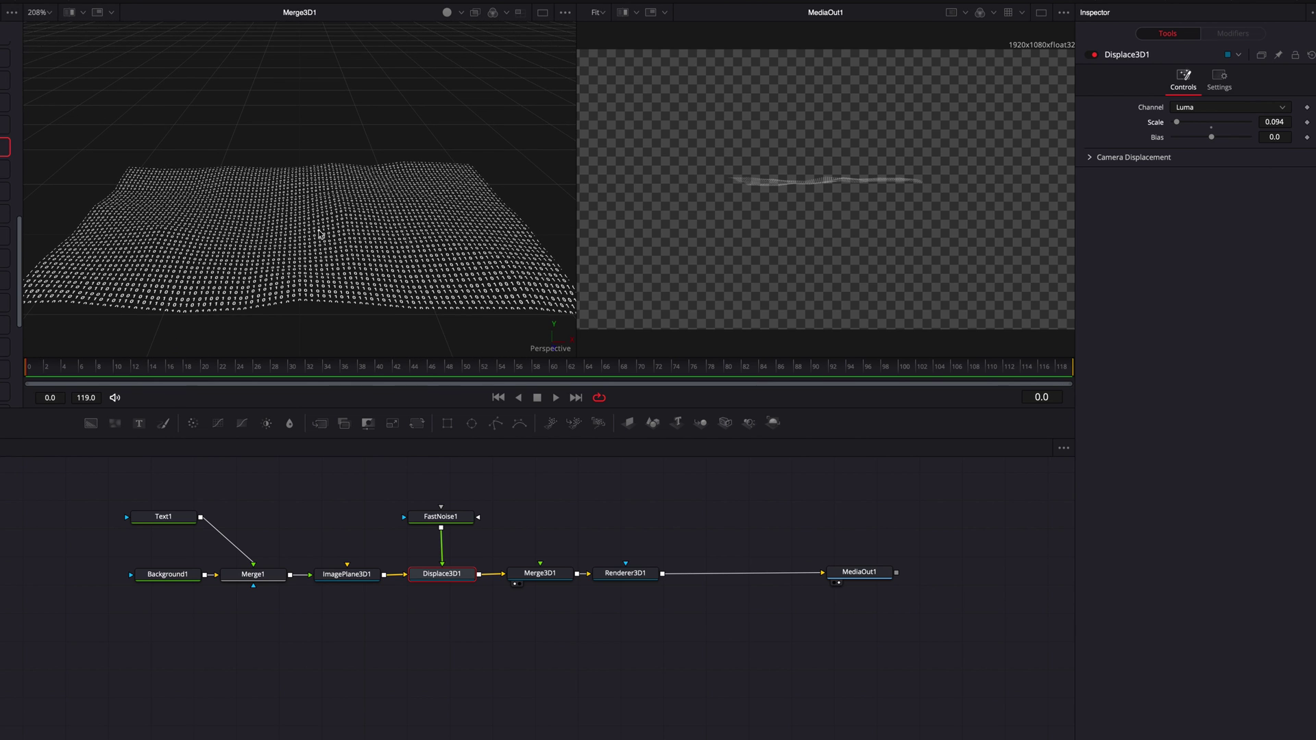
pyautogui.moveTo(320, 235)
pyautogui.mouseDown()
pyautogui.moveTo(320, 223)
pyautogui.moveTo(333, 253)
pyautogui.mouseUp()
# Step: Give FastNoise1 contrast 1.35, noise scale 3.94 and seethe rate 0.022
pyautogui.click(465, 518)
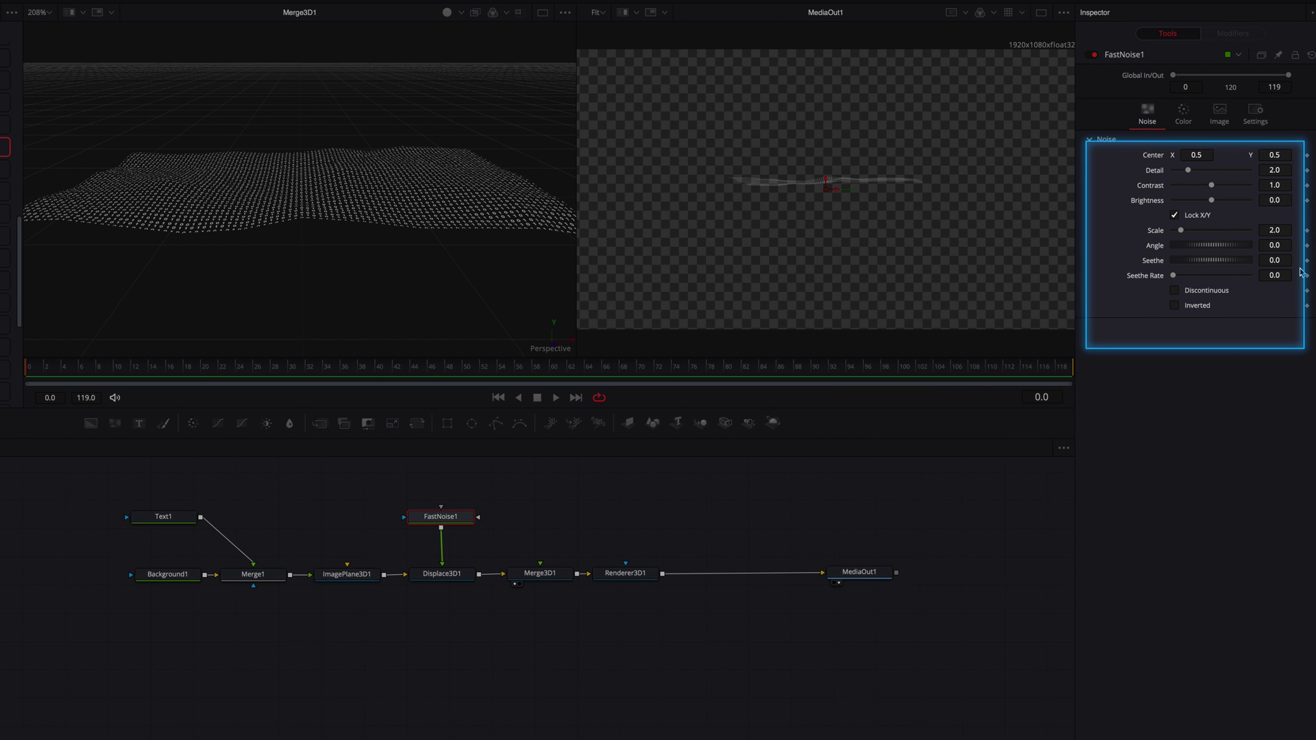
pyautogui.moveTo(1212, 185); pyautogui.dragTo(1214, 185)
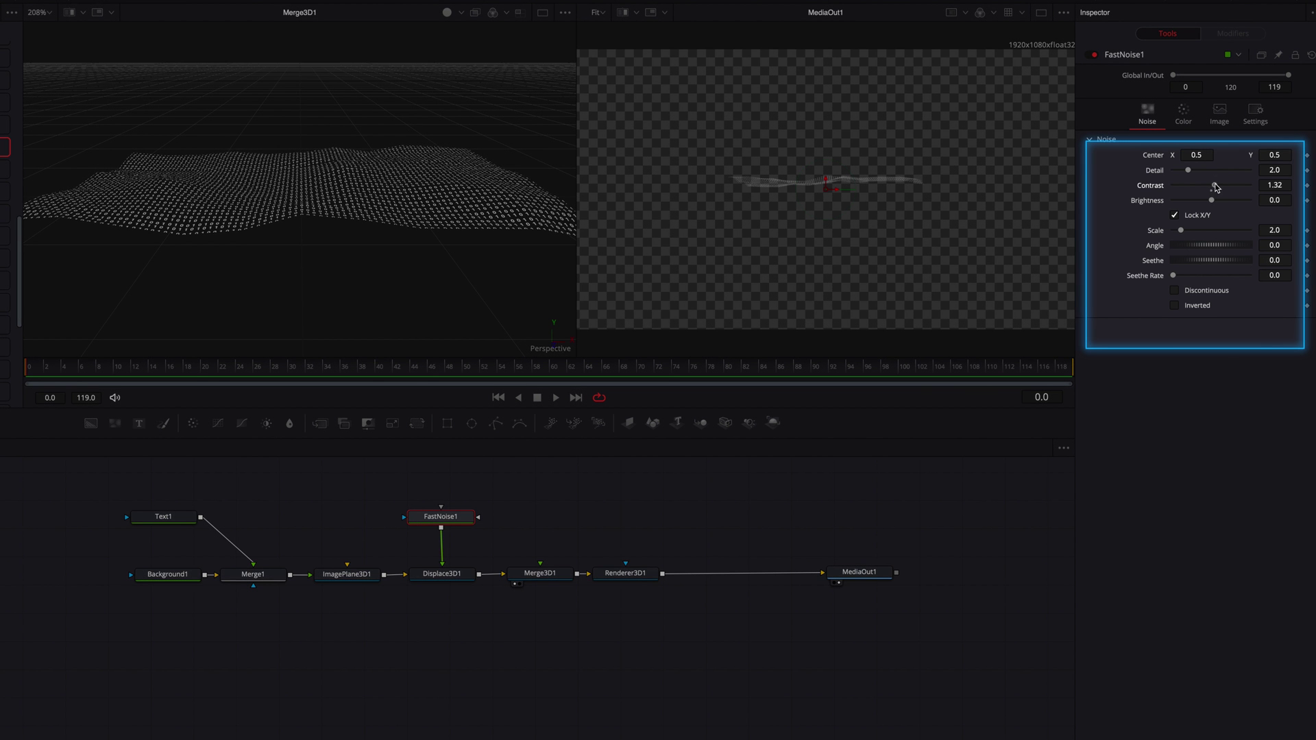
pyautogui.write('1.4')
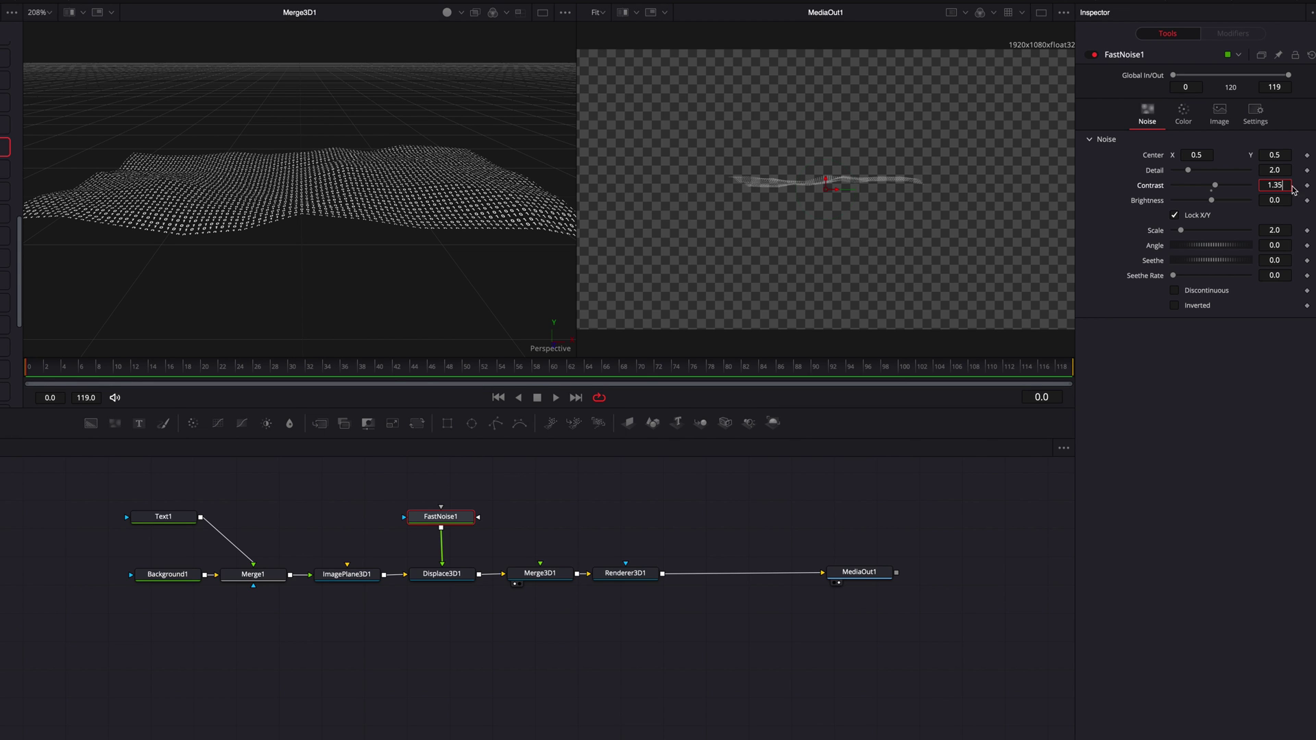
pyautogui.press('Return')
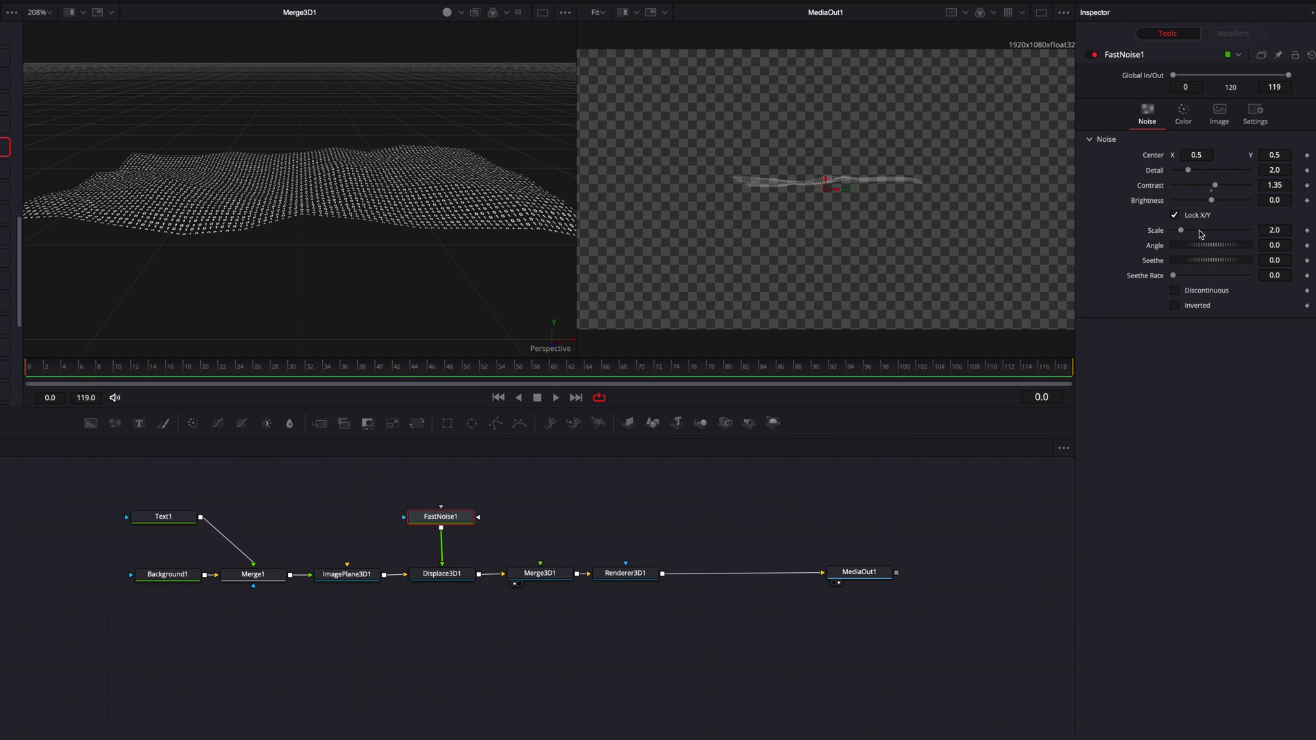
pyautogui.moveTo(1201, 234); pyautogui.dragTo(1209, 234)
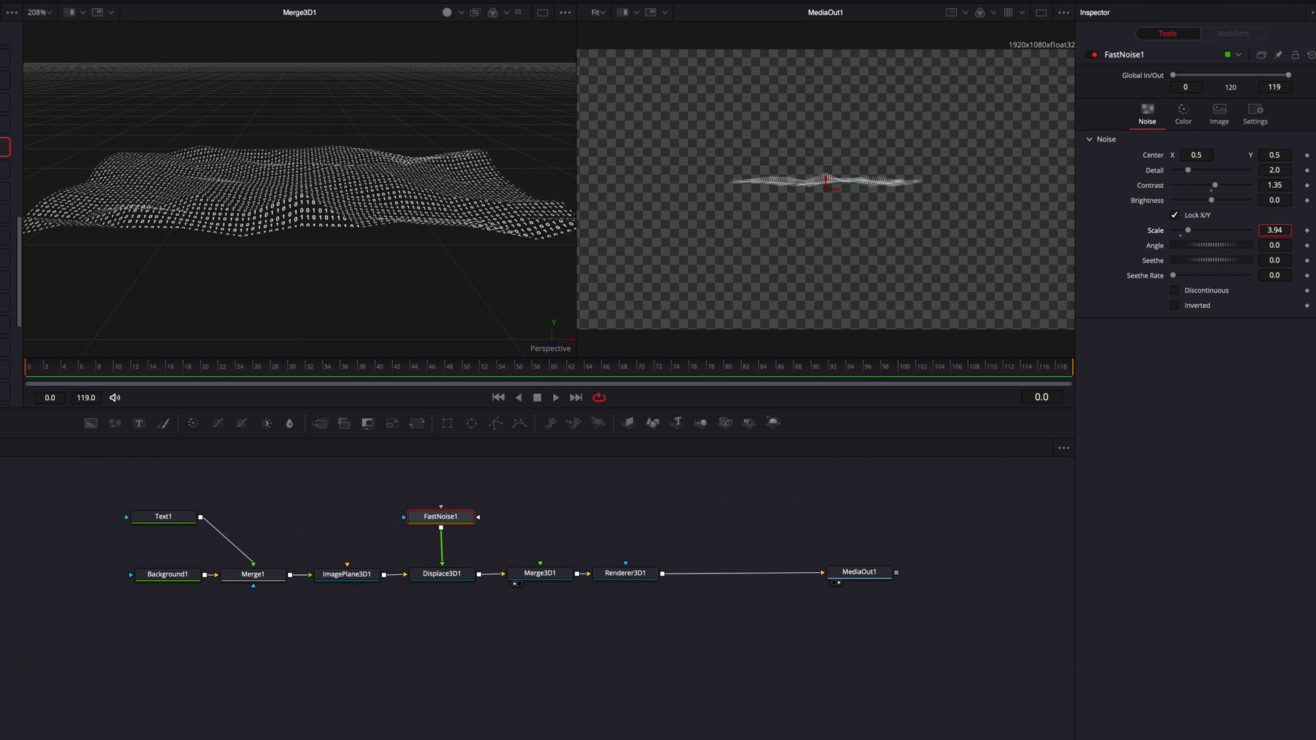
pyautogui.press('Return')
pyautogui.click(1275, 275)
pyautogui.write('0.012')
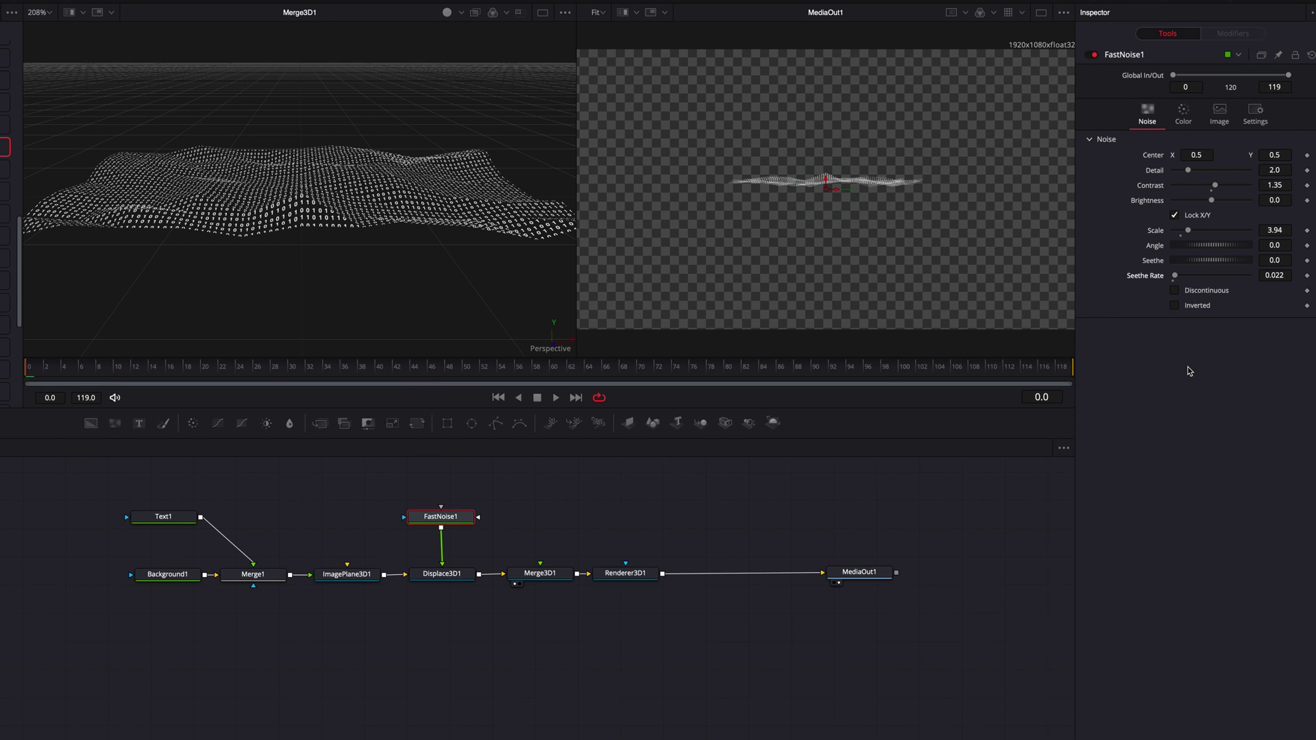
# Step: Play the animated terrain, stop it, and return the playhead to frame 0
pyautogui.press('space')
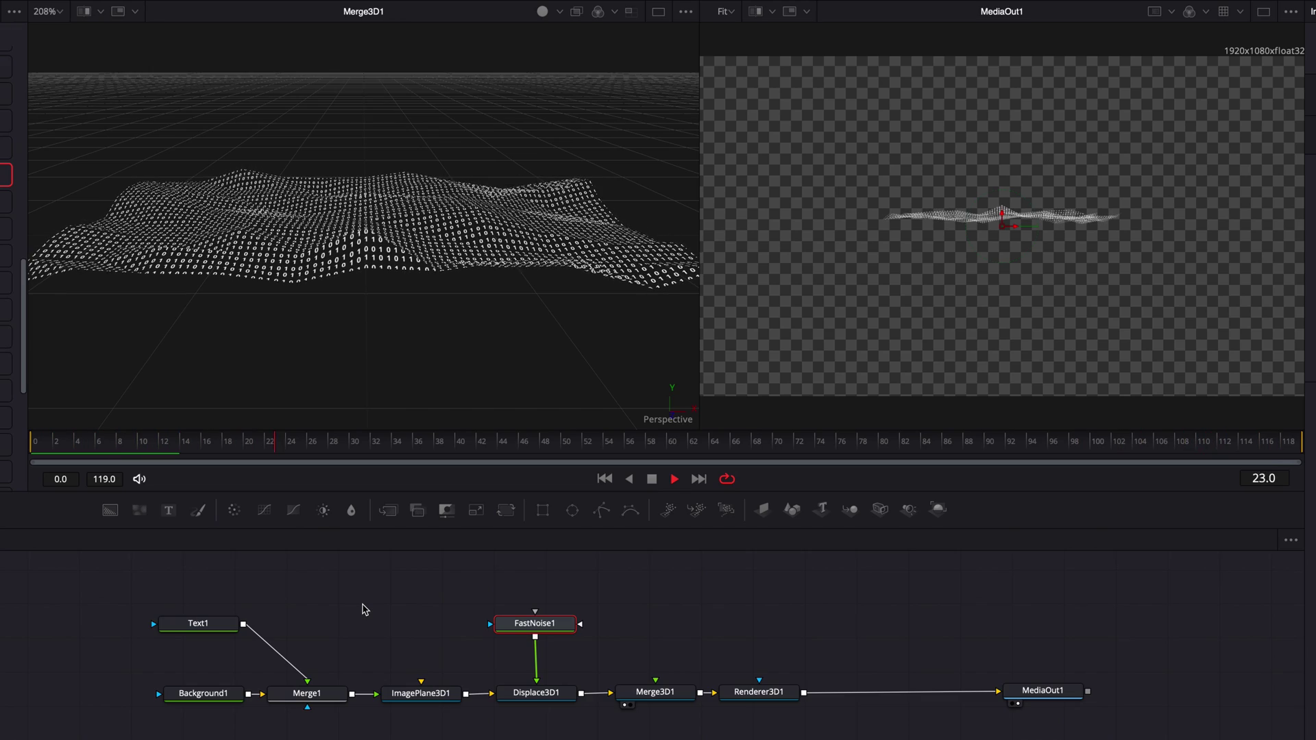
pyautogui.press('space')
pyautogui.moveTo(126, 447); pyautogui.dragTo(31, 446)
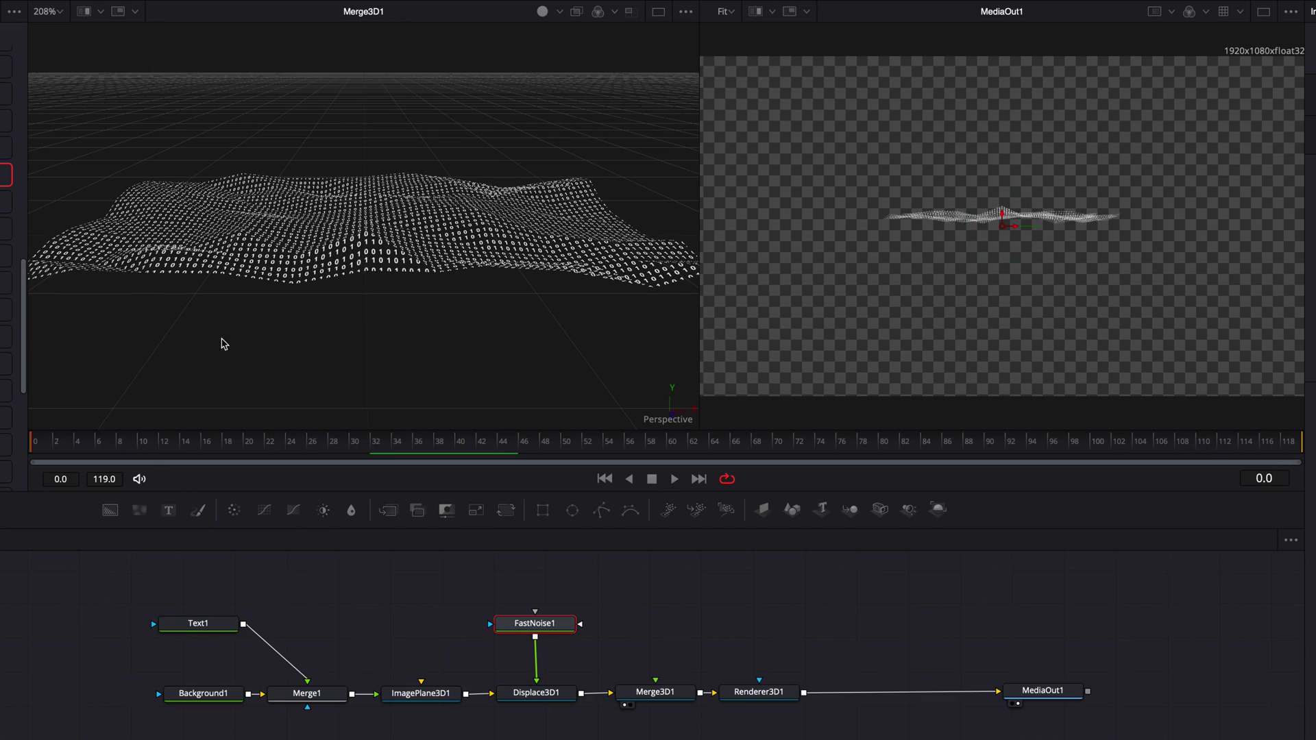
pyautogui.scroll(3, 386, 244)
pyautogui.scroll(-3, 386, 244)
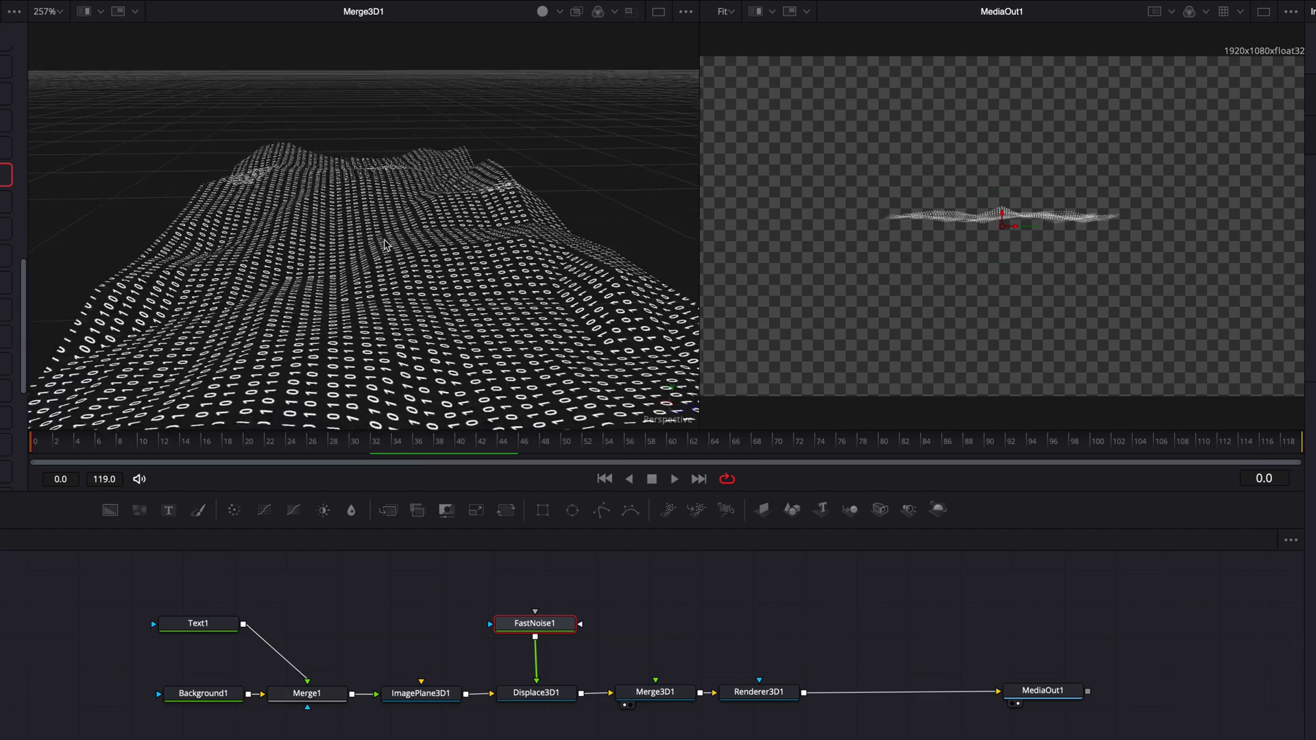
pyautogui.scroll(3, 386, 244)
pyautogui.scroll(-3, 385, 244)
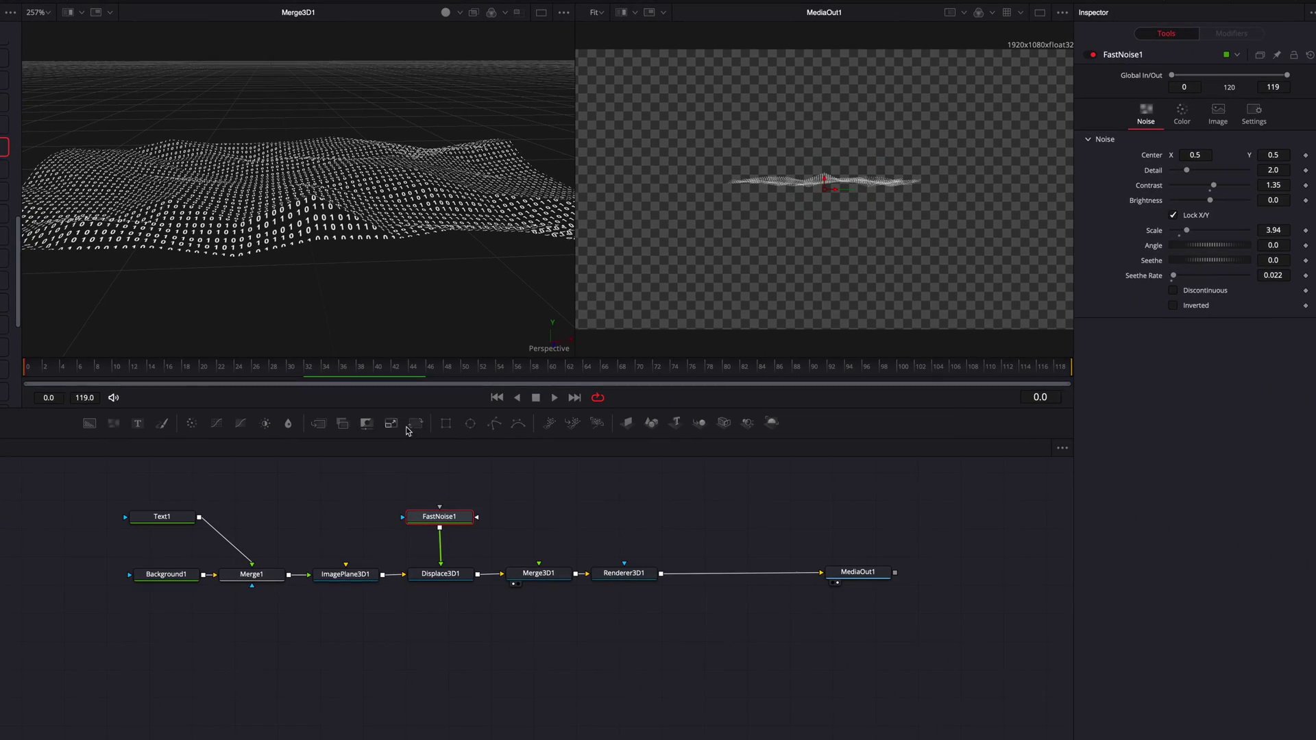
# Step: Set ImagePlane3D1's Subdivisions to 249 and orbit the view around the denser mesh
pyautogui.click(349, 576)
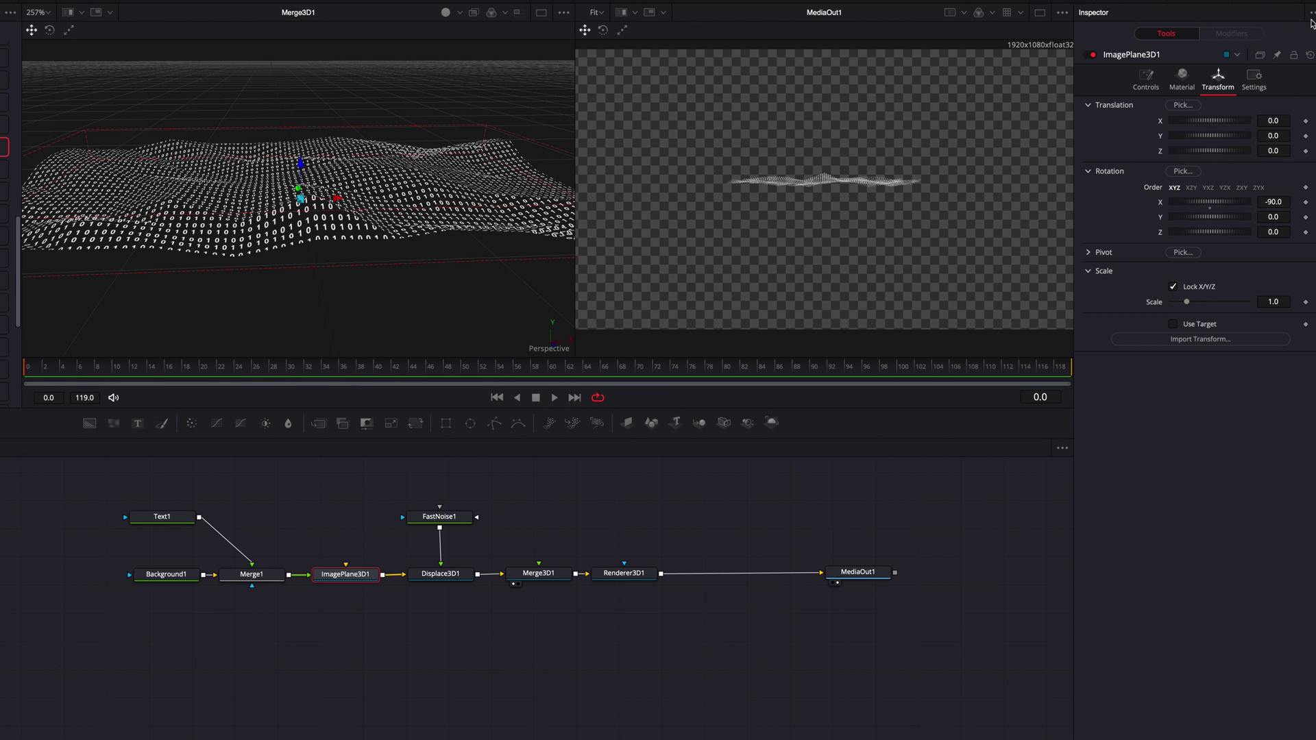
pyautogui.click(1146, 78)
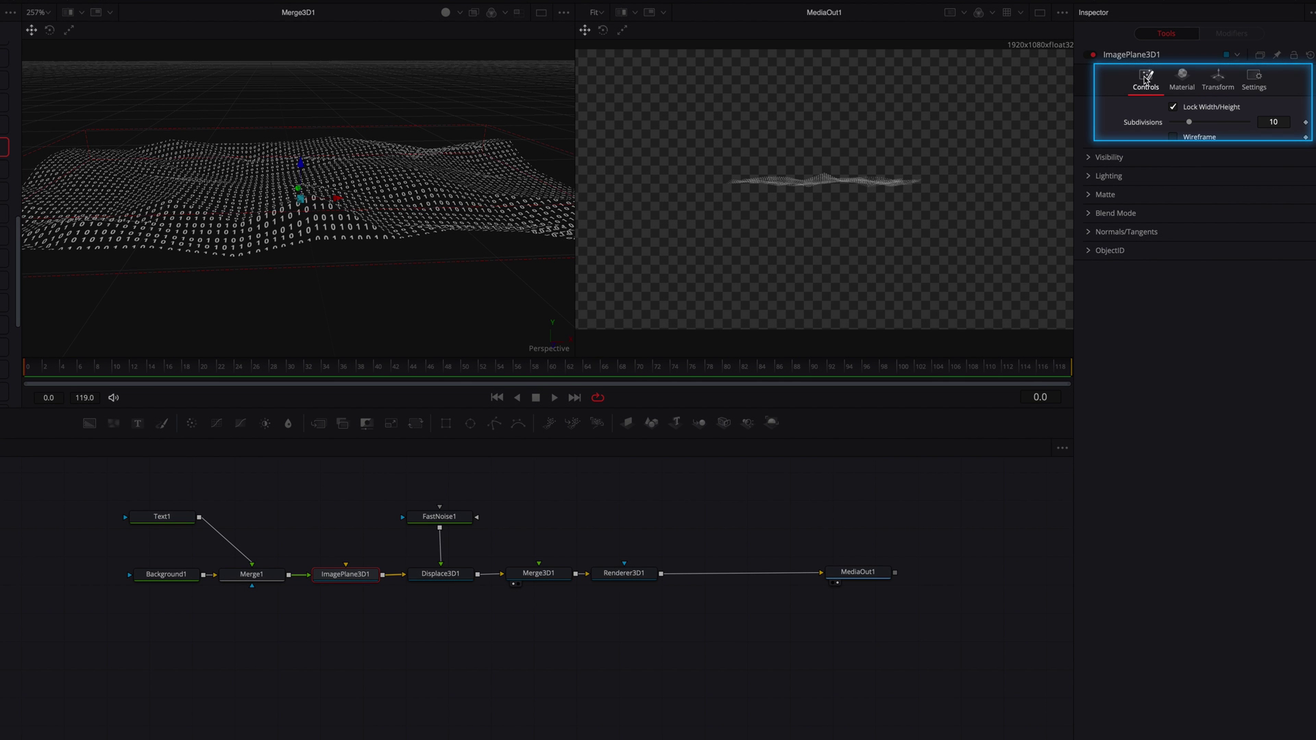
pyautogui.moveTo(1190, 122); pyautogui.dragTo(1248, 123)
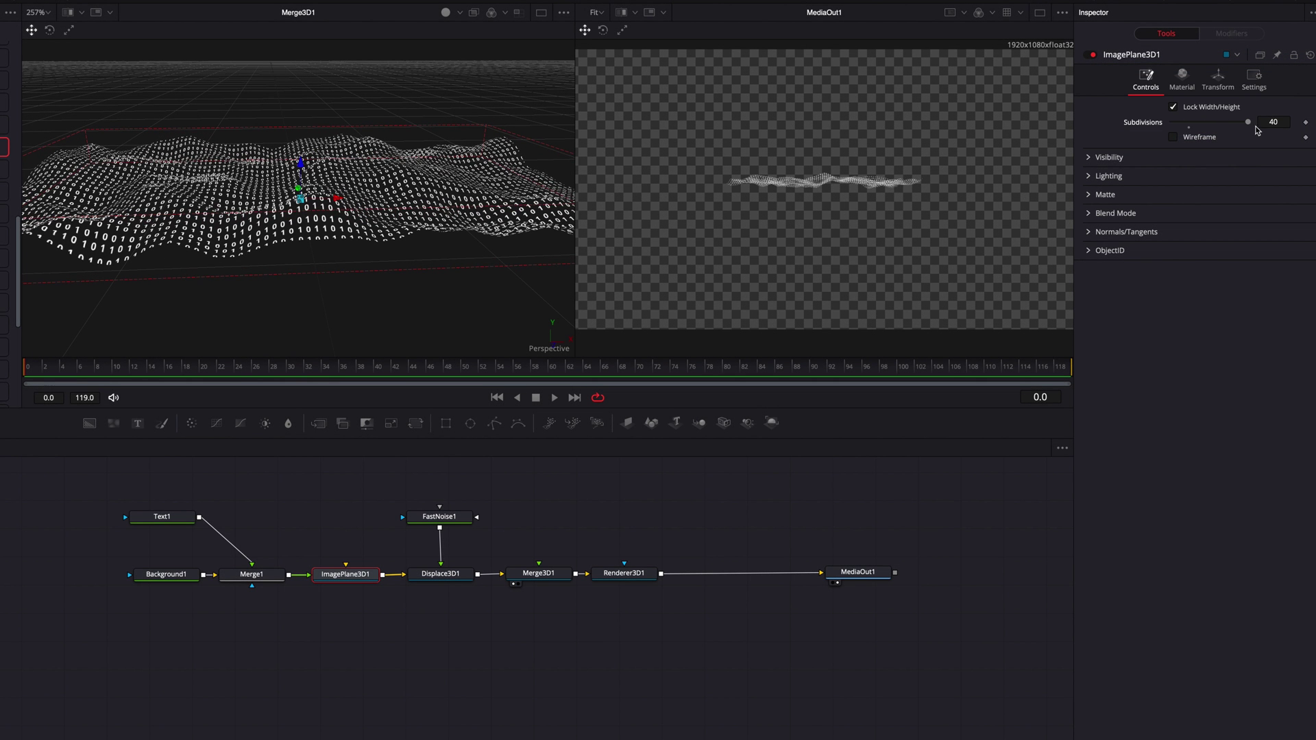
pyautogui.click(1282, 126)
pyautogui.press('Return')
pyautogui.moveTo(1248, 122); pyautogui.dragTo(1234, 128)
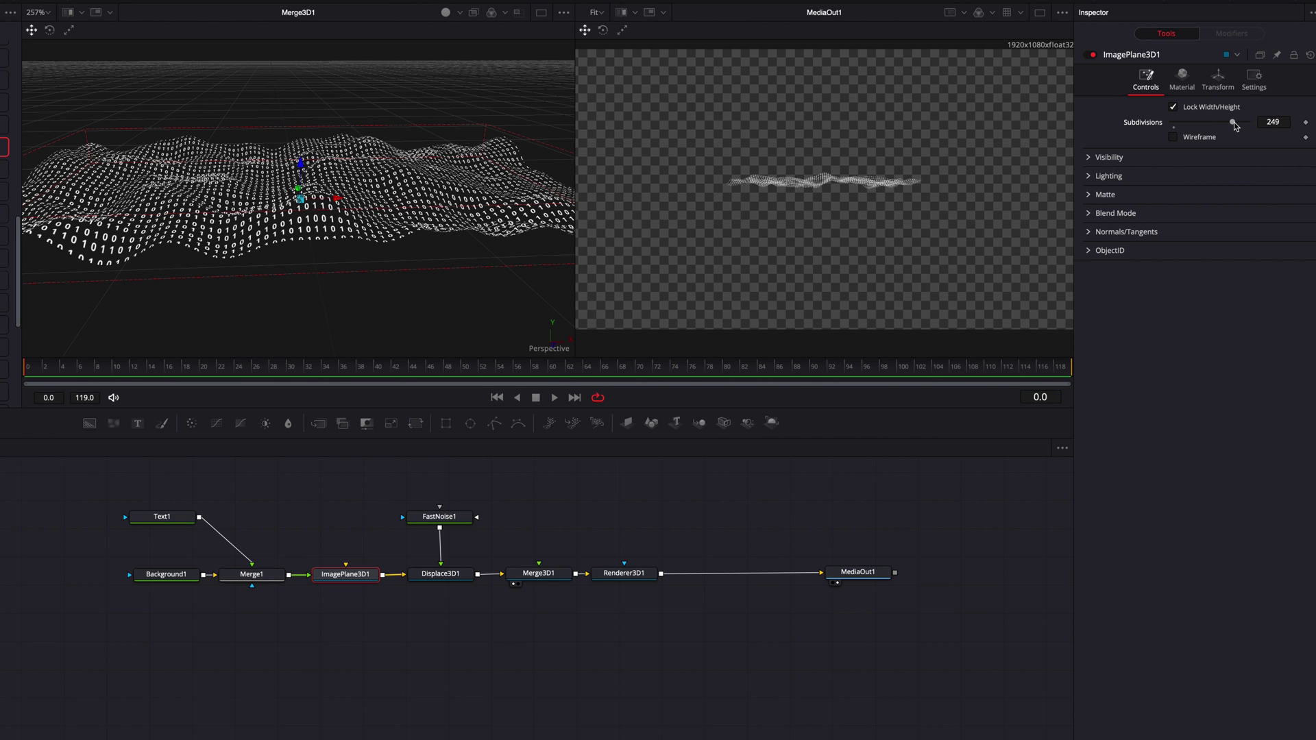
pyautogui.moveTo(326, 279); pyautogui.dragTo(334, 278)
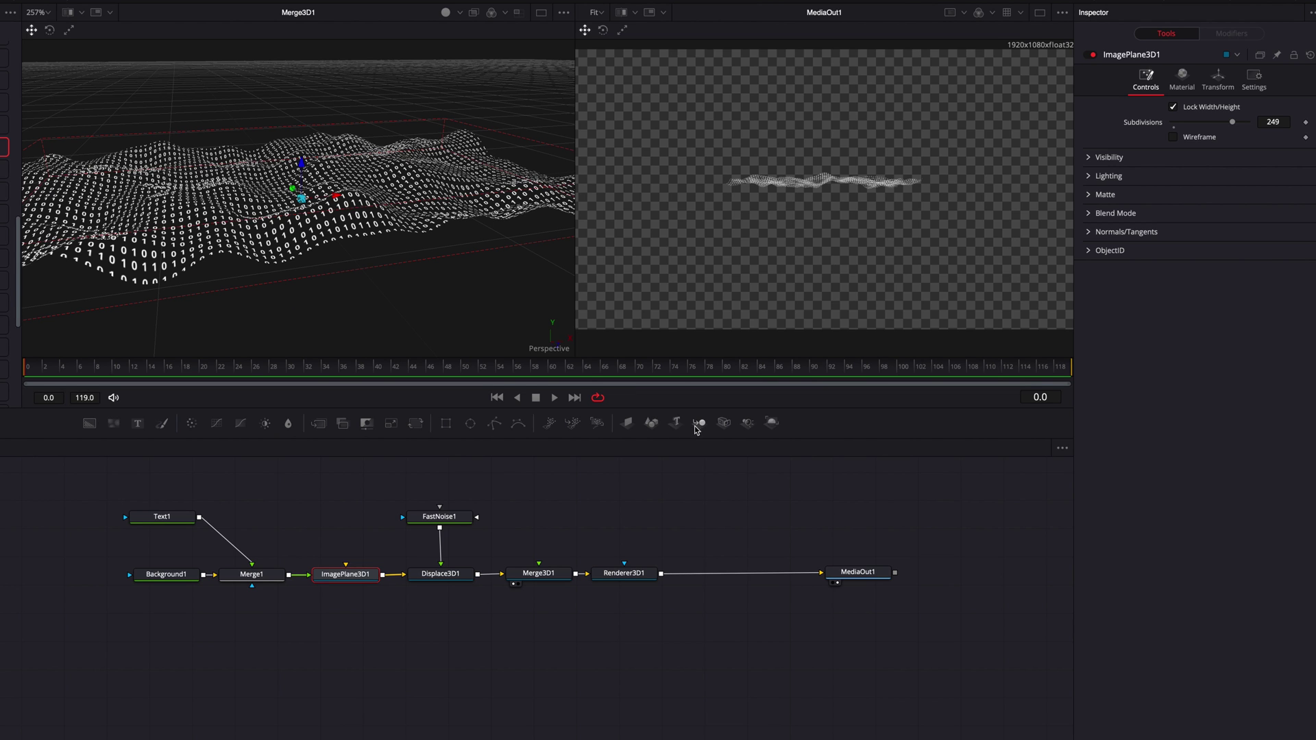
# Step: Add Camera3D1 into Merge3D1 and place it at Y 0.110, Z 0.384 with X rotation -3.06
pyautogui.moveTo(724, 423); pyautogui.dragTo(557, 577)
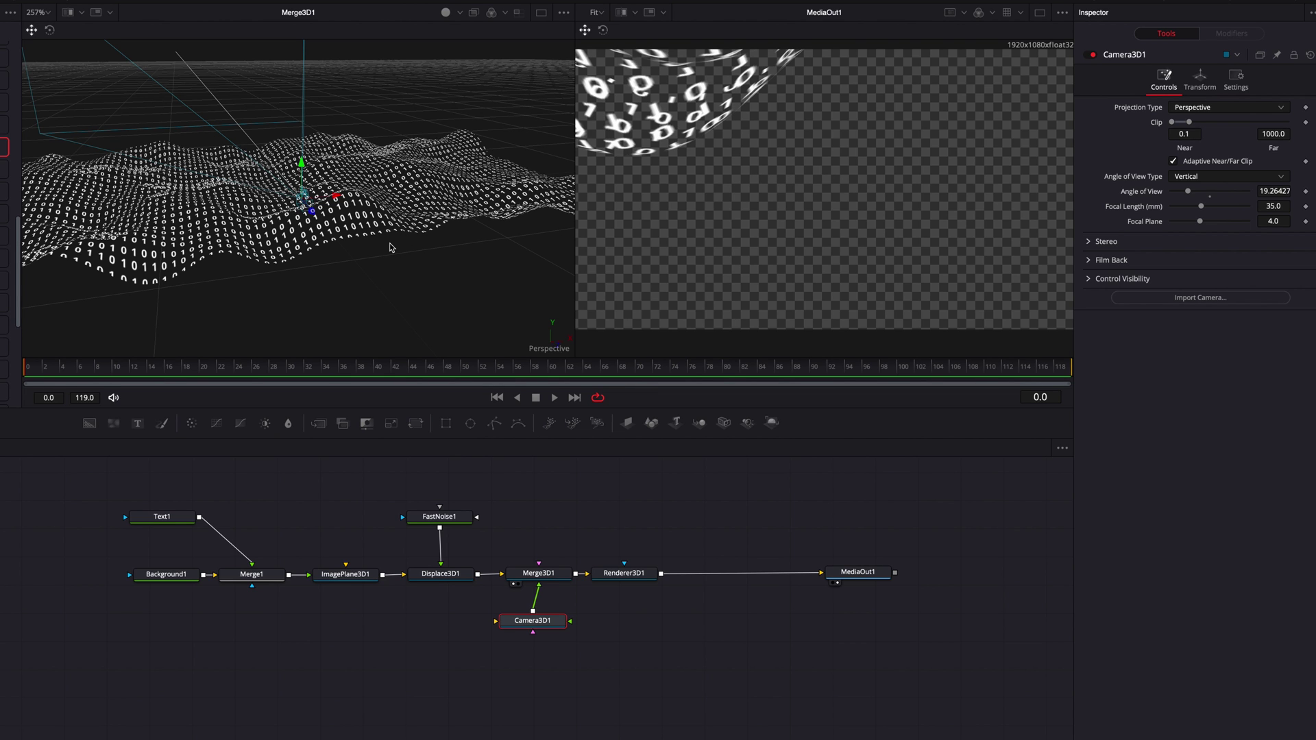
pyautogui.click(1200, 80)
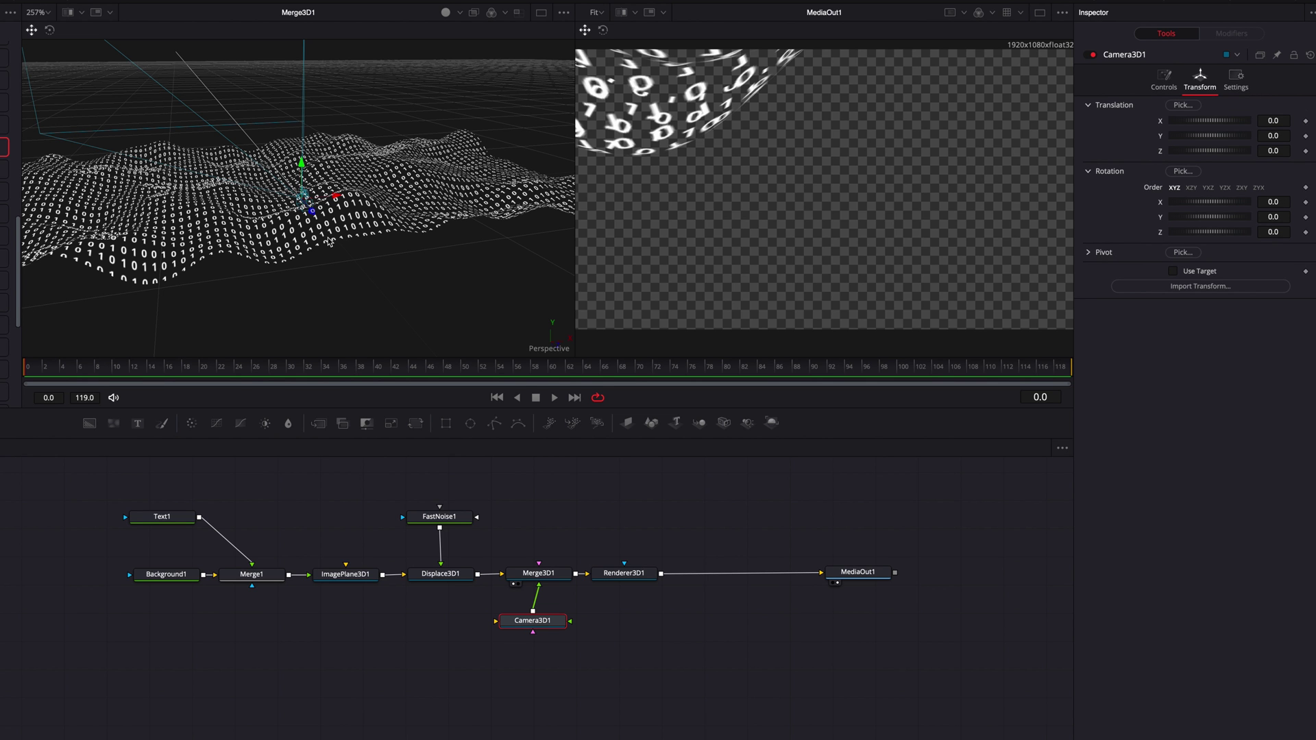
pyautogui.moveTo(328, 244); pyautogui.dragTo(327, 243)
pyautogui.moveTo(309, 170); pyautogui.dragTo(206, 82)
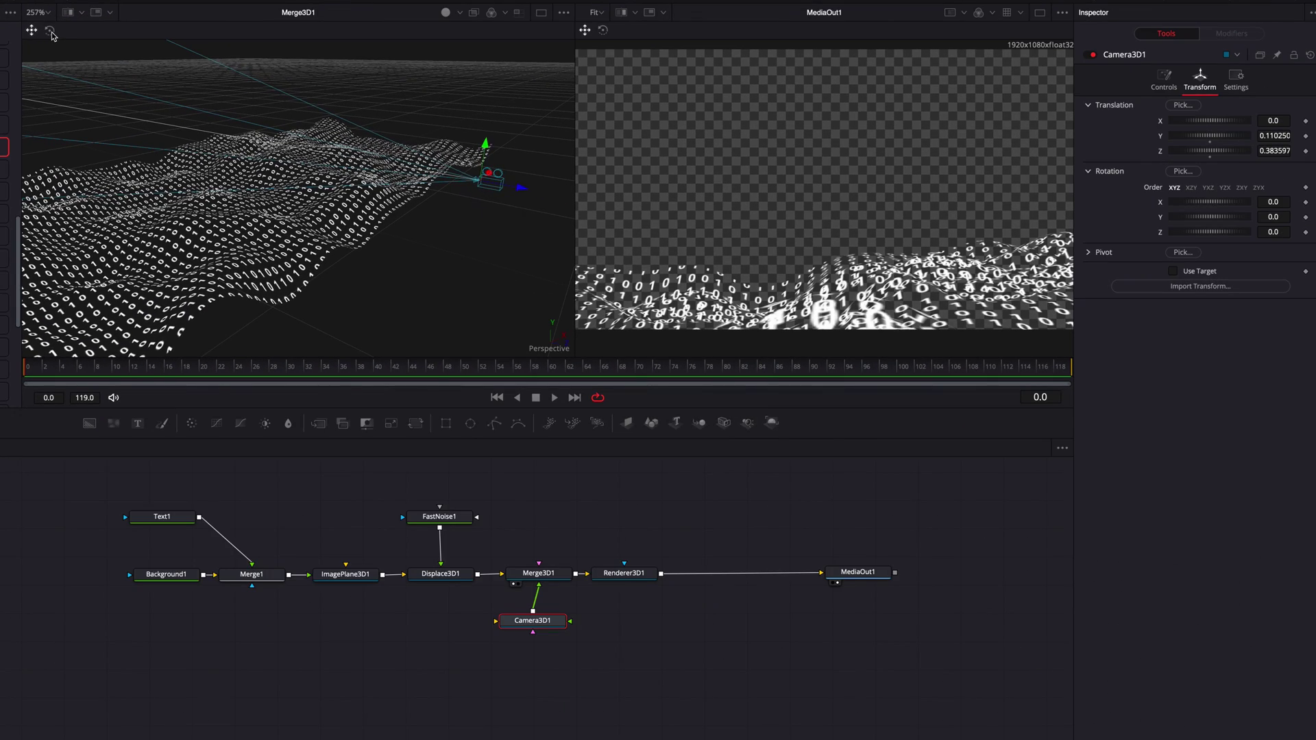
pyautogui.click(50, 31)
pyautogui.moveTo(559, 148); pyautogui.dragTo(557, 146)
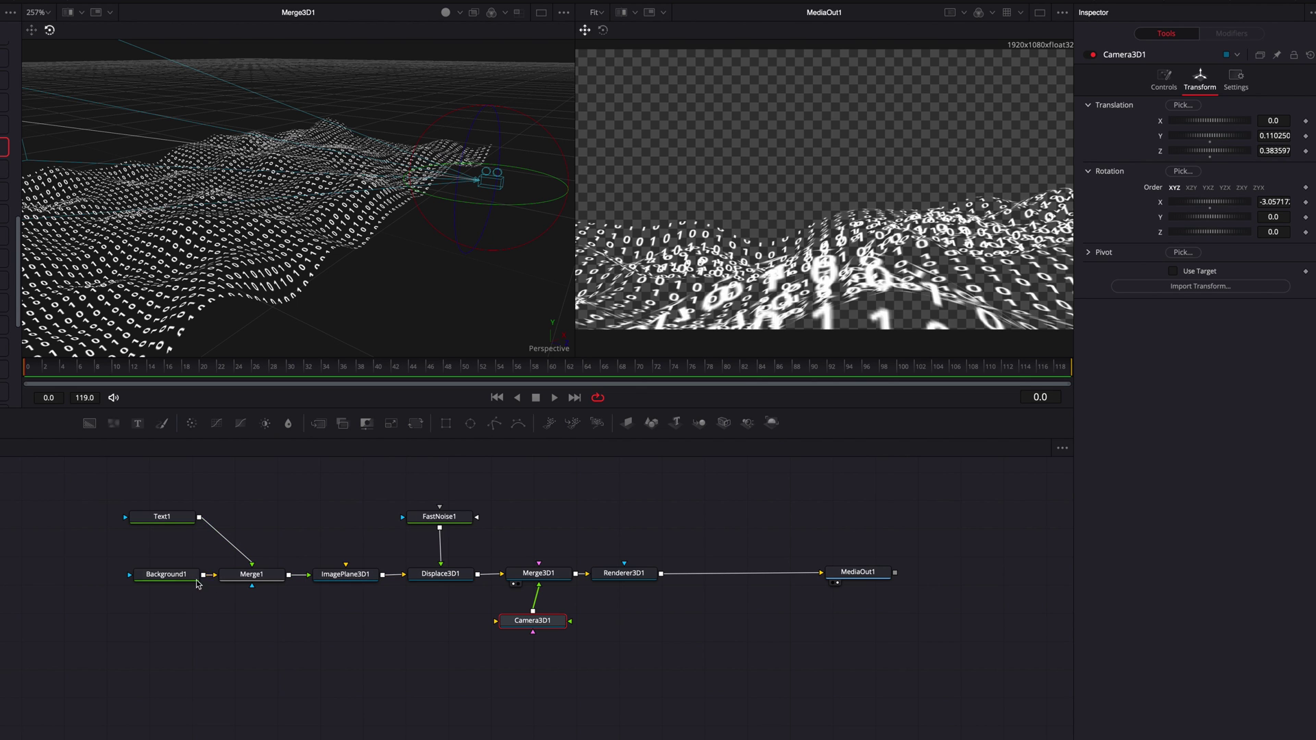
# Step: Set Background1's image height to 3967, keeping the width at 1920
pyautogui.click(169, 579)
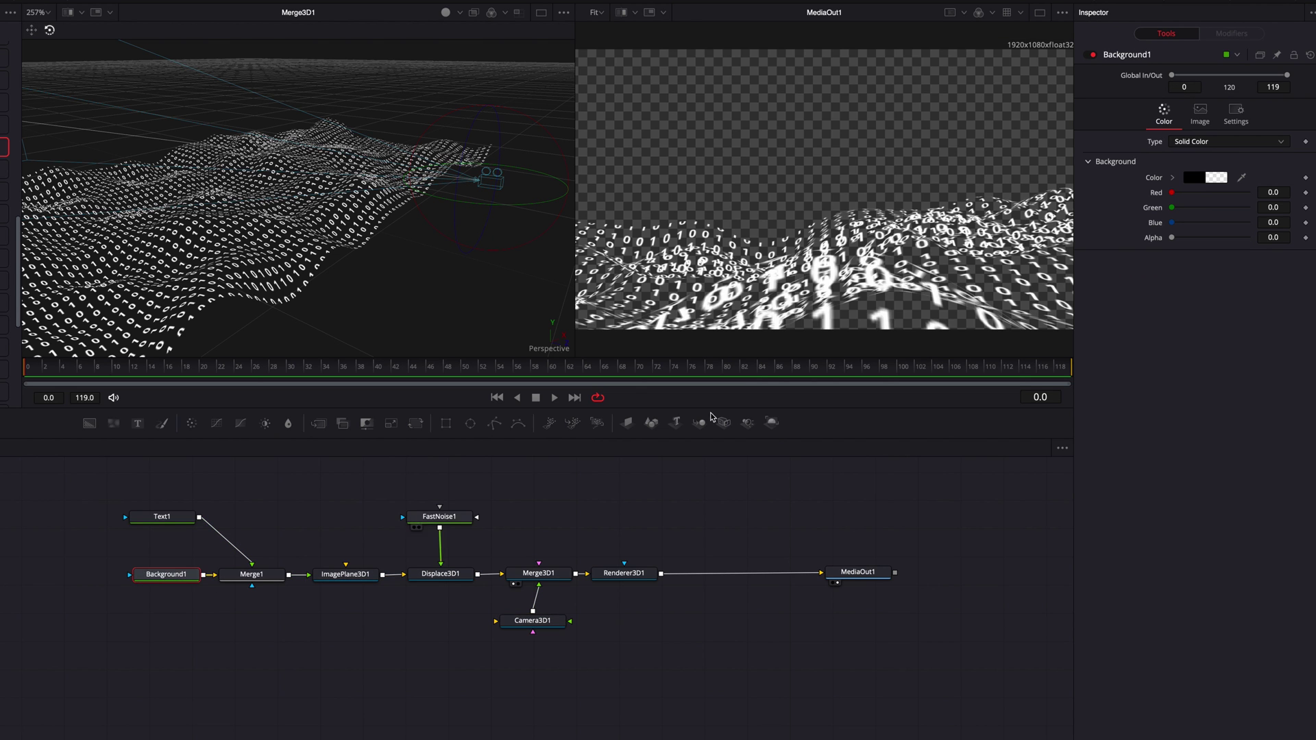
pyautogui.click(1200, 113)
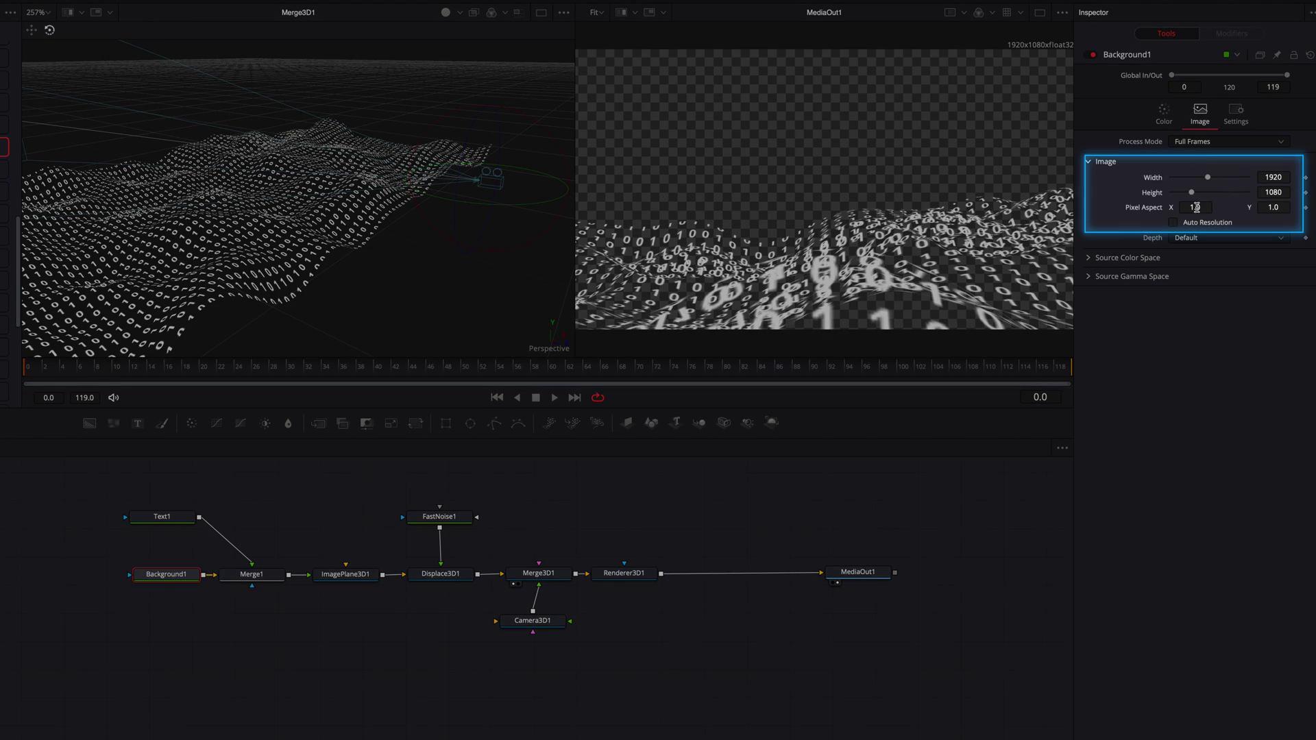
pyautogui.moveTo(1192, 192); pyautogui.dragTo(1246, 197)
pyautogui.scroll(-2, 274, 278)
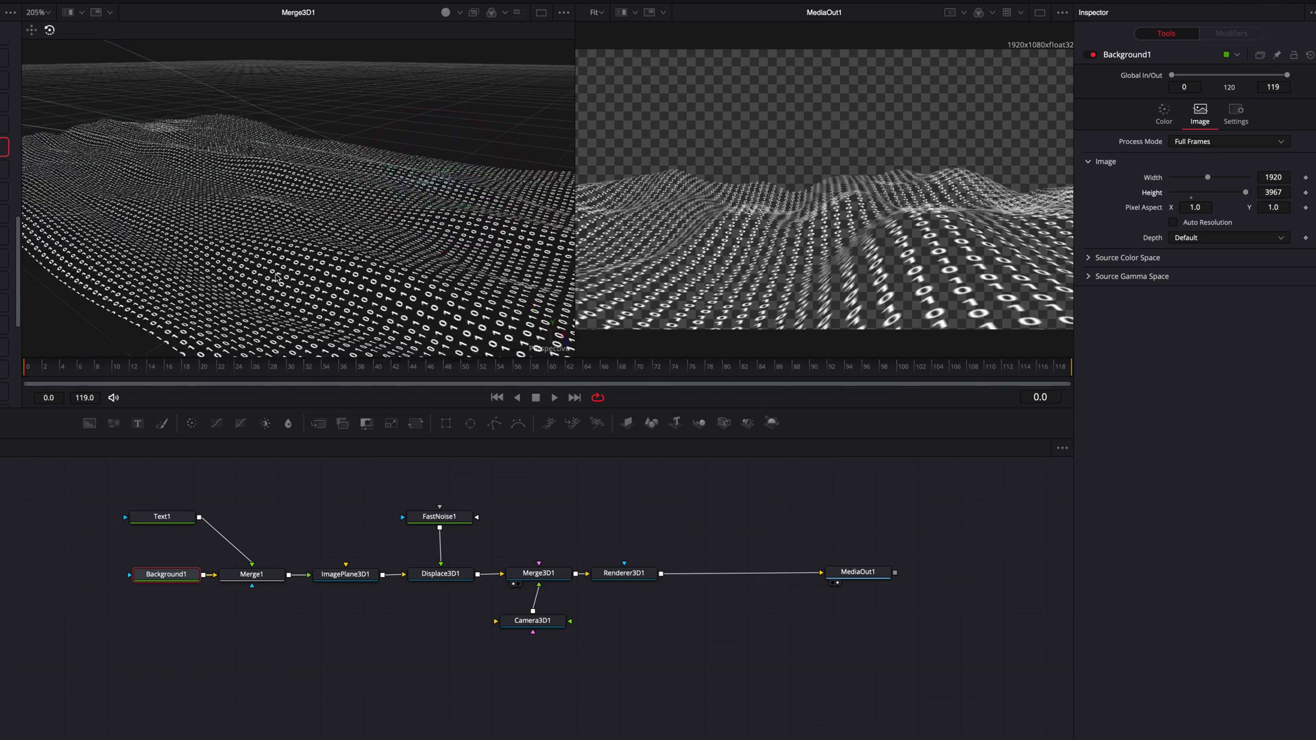
pyautogui.scroll(-3, 277, 278)
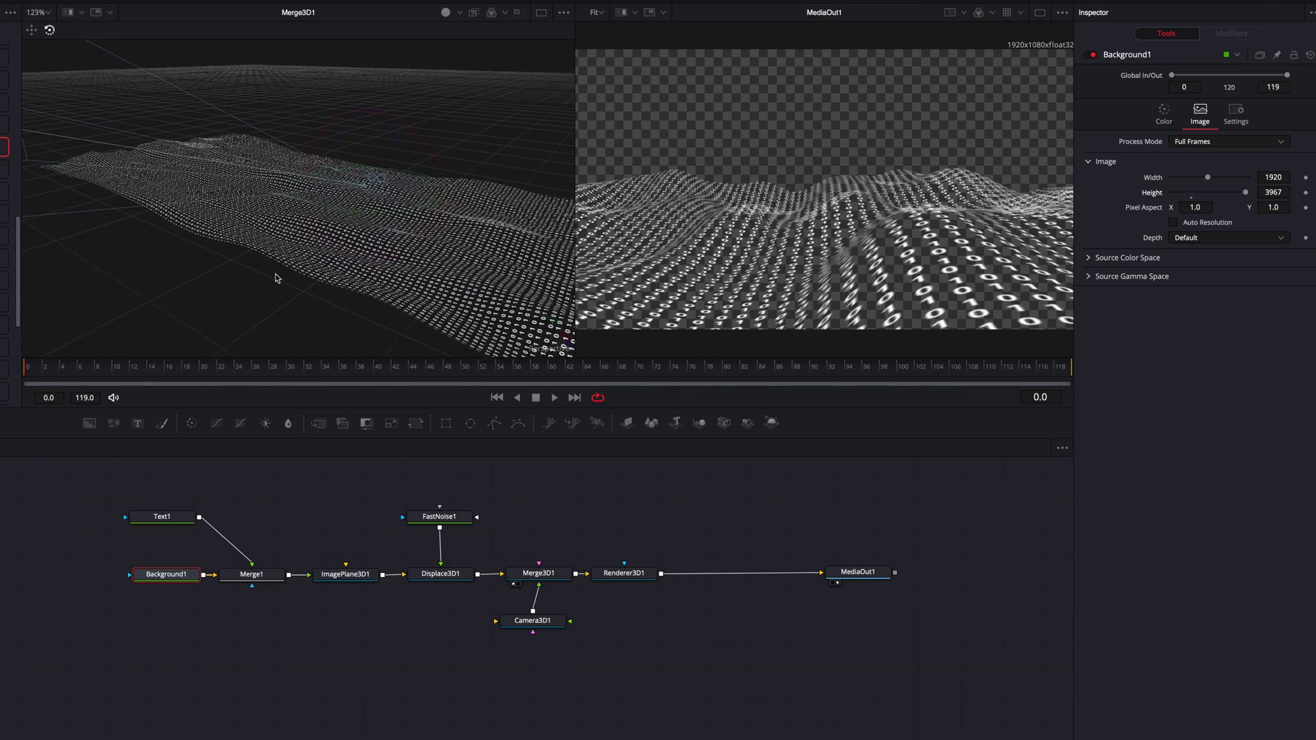
pyautogui.scroll(1, 276, 278)
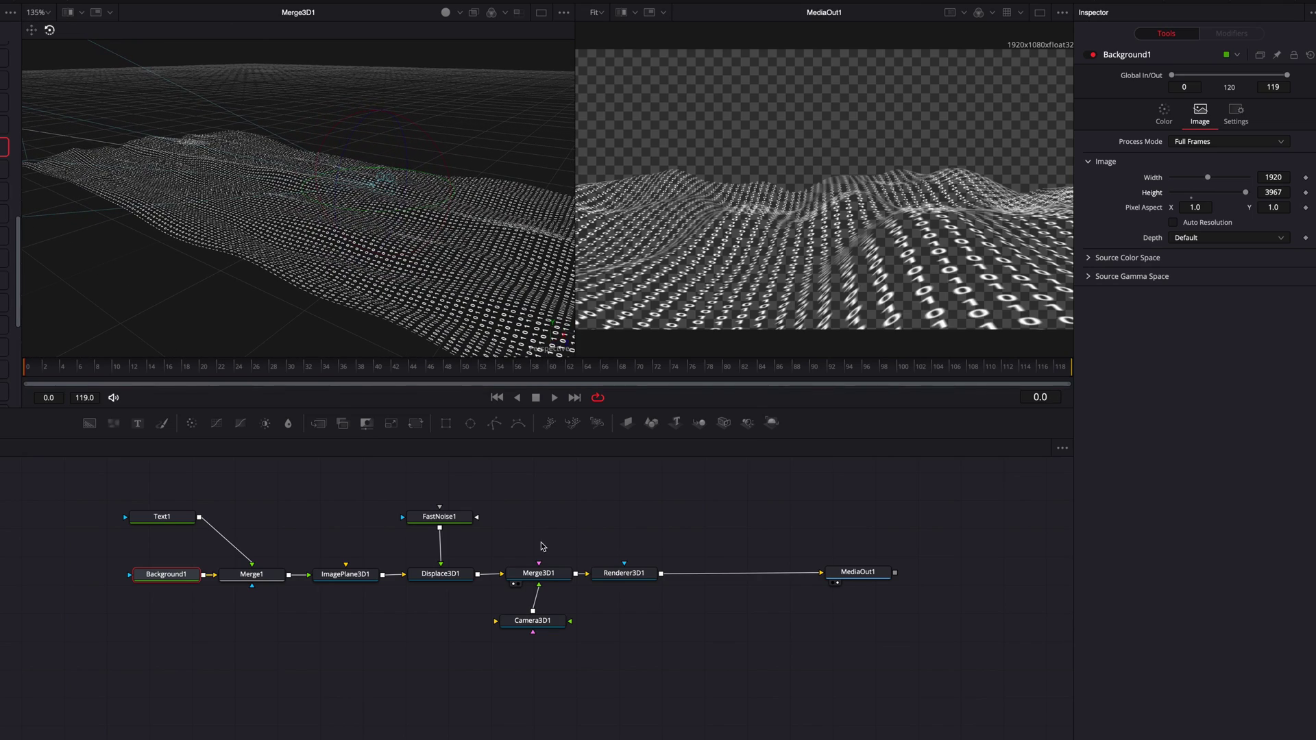
# Step: Move ImagePlane3D1 back to Z -0.6 and connect a new ImagePlane3D2 into Merge3D1
pyautogui.click(362, 579)
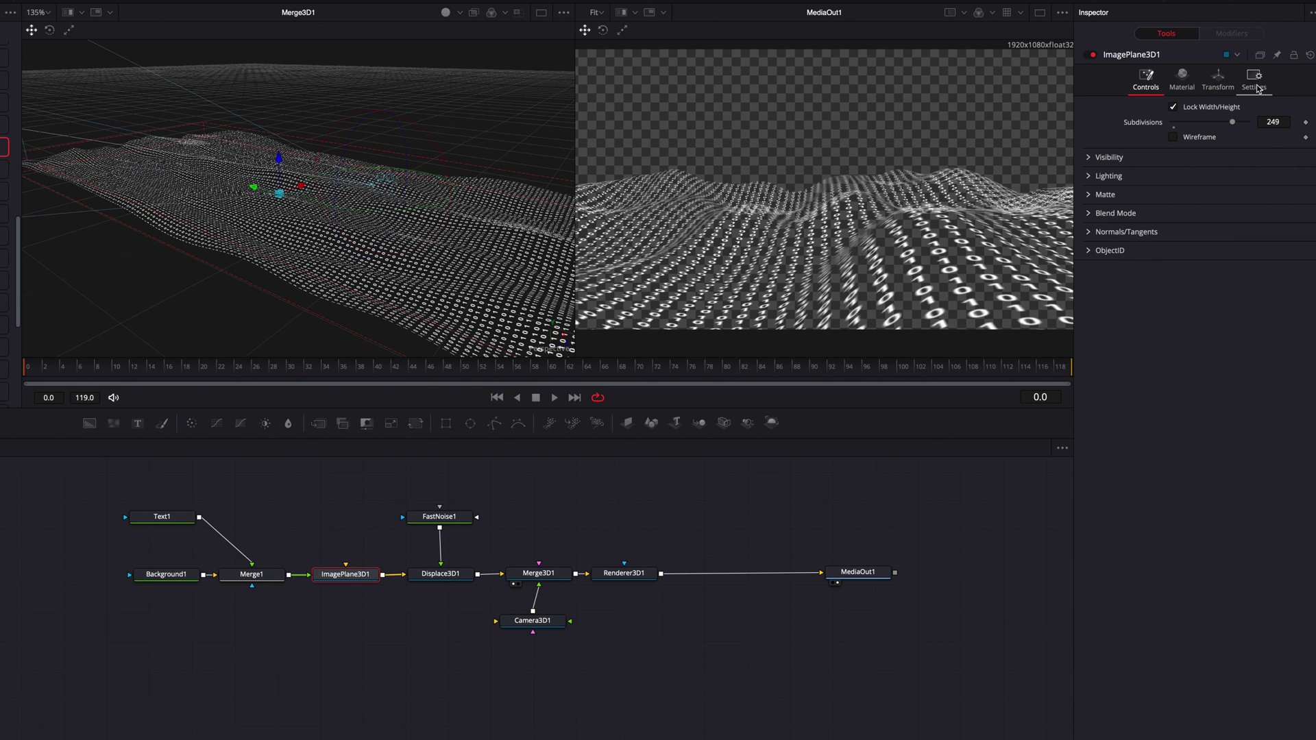
pyautogui.click(1223, 87)
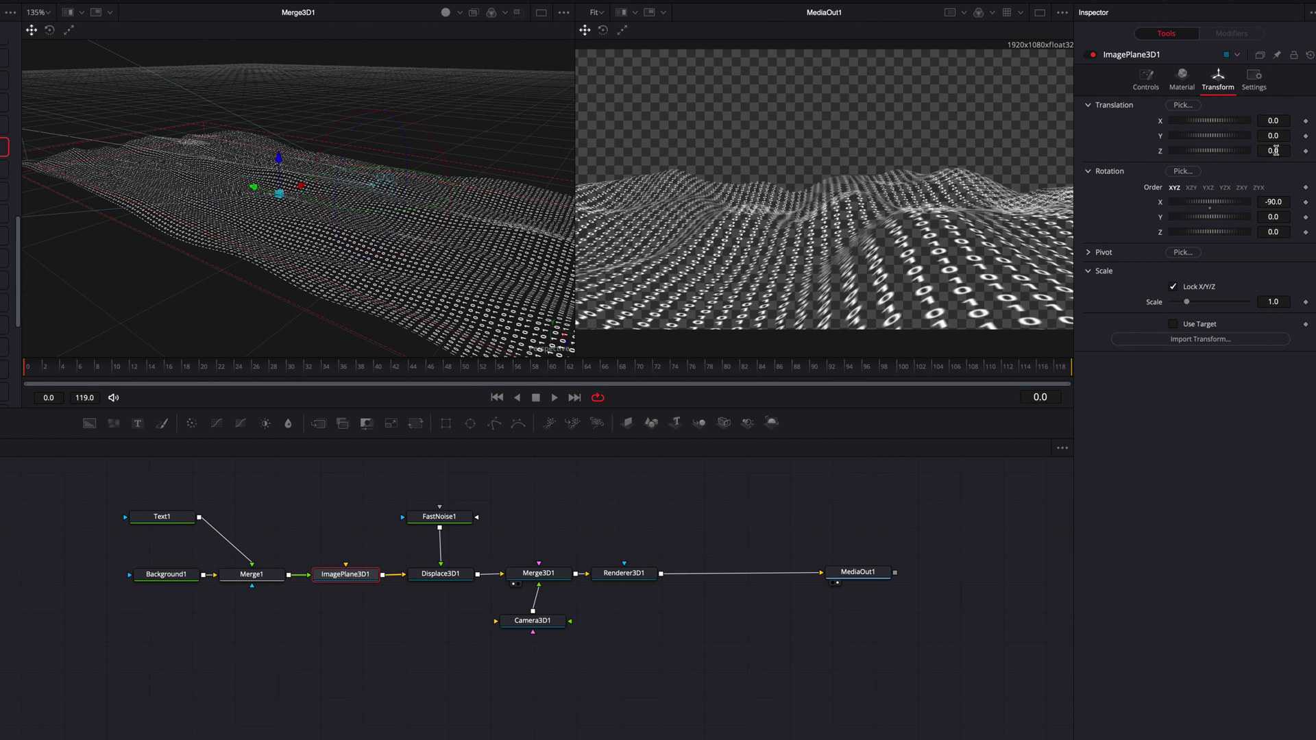
pyautogui.moveTo(1277, 150); pyautogui.dragTo(1229, 151)
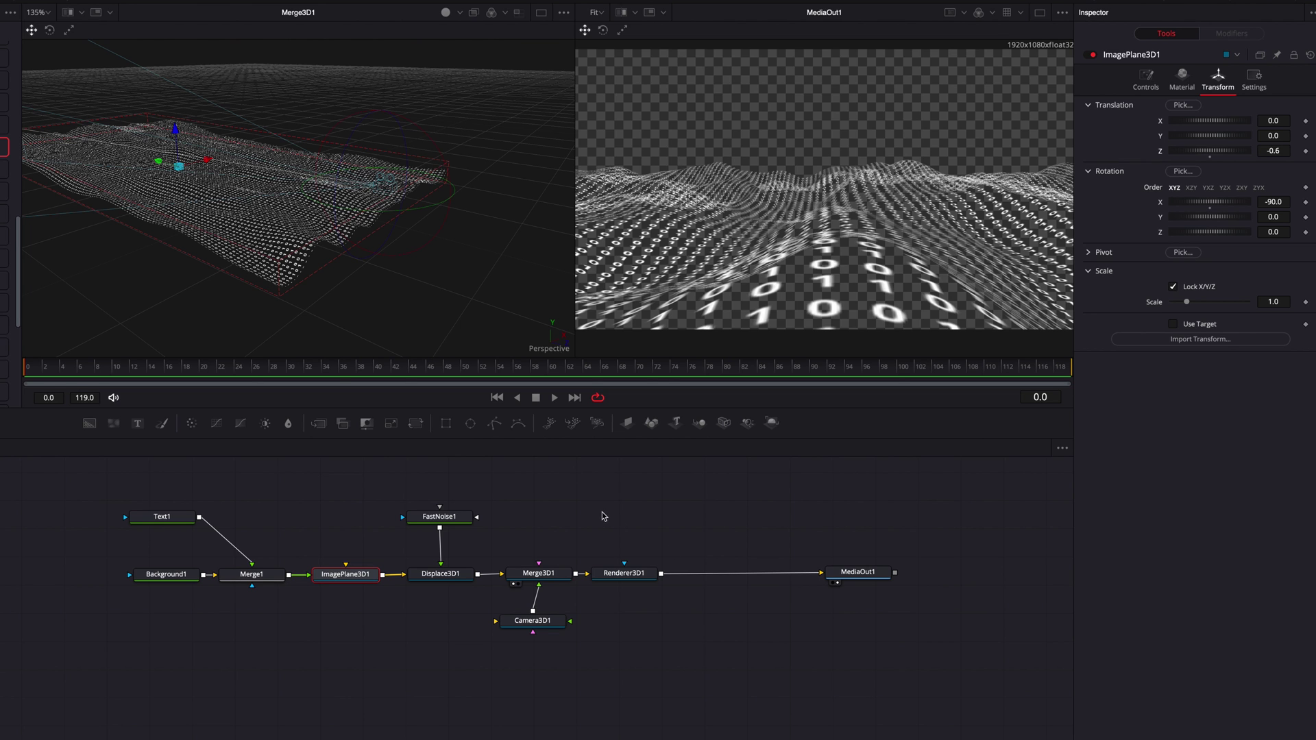
pyautogui.moveTo(626, 422); pyautogui.dragTo(555, 563)
pyautogui.moveTo(226, 206); pyautogui.dragTo(140, 180)
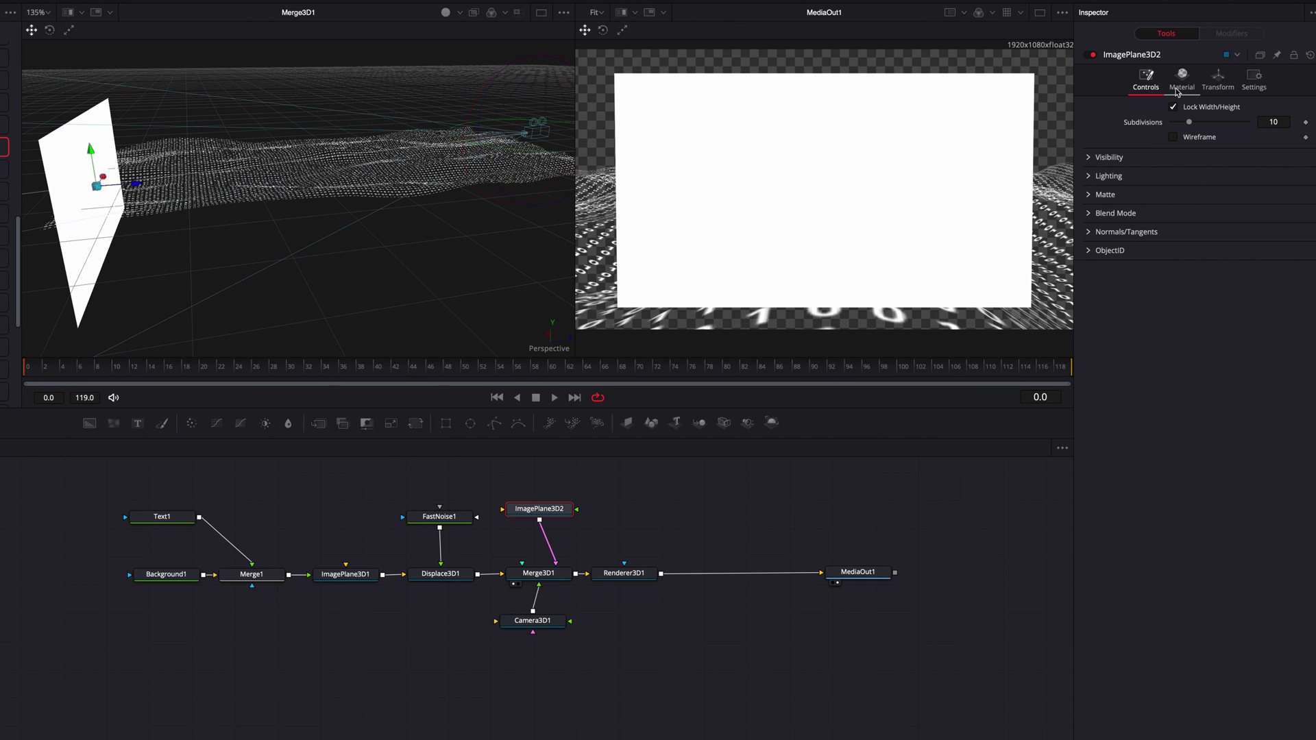
# Step: Make ImagePlane3D2's diffuse colour black and scale it to 2.52
pyautogui.click(1182, 83)
pyautogui.click(1172, 121)
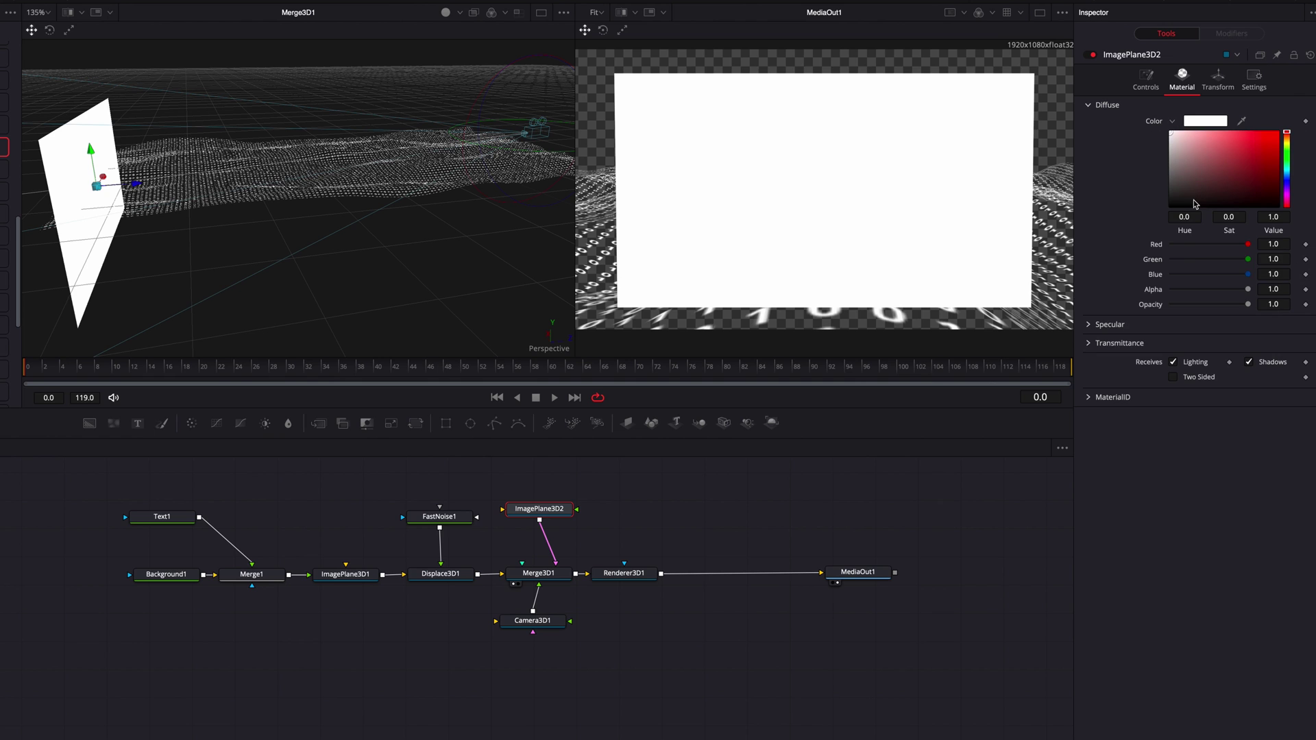
pyautogui.click(1171, 206)
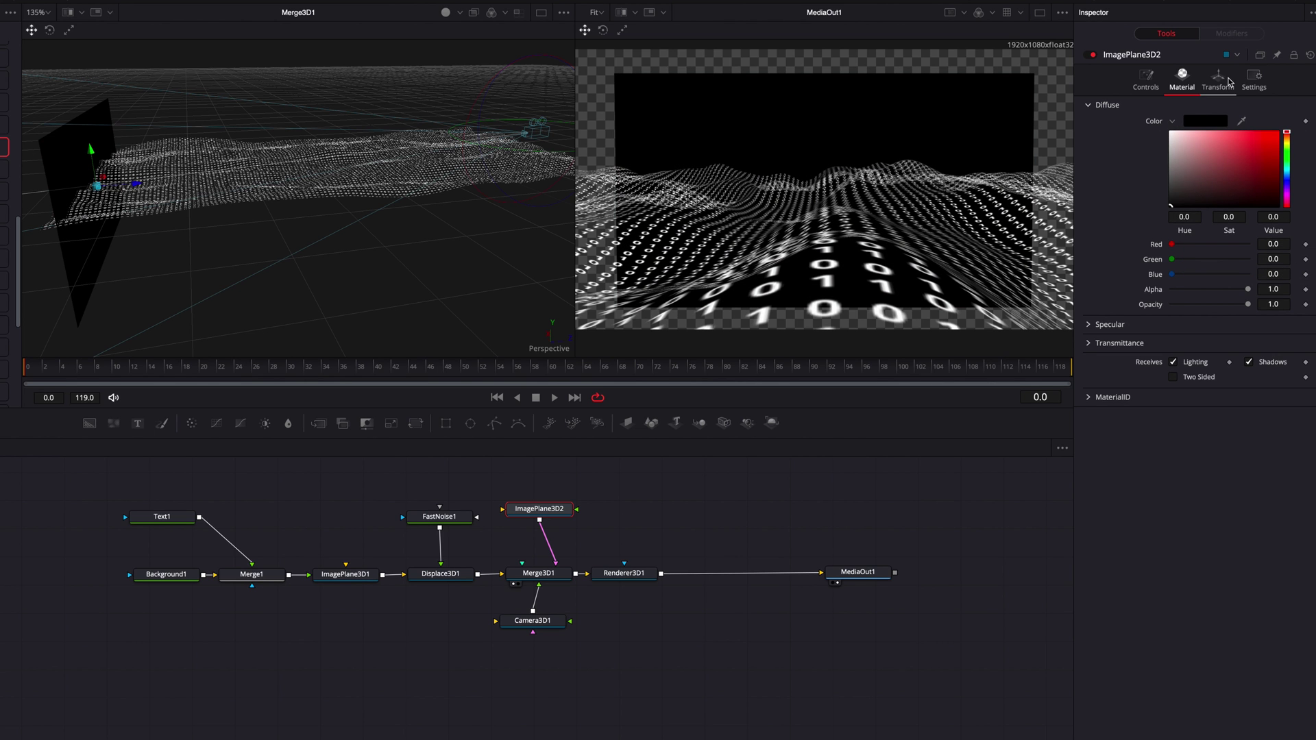
pyautogui.click(1218, 80)
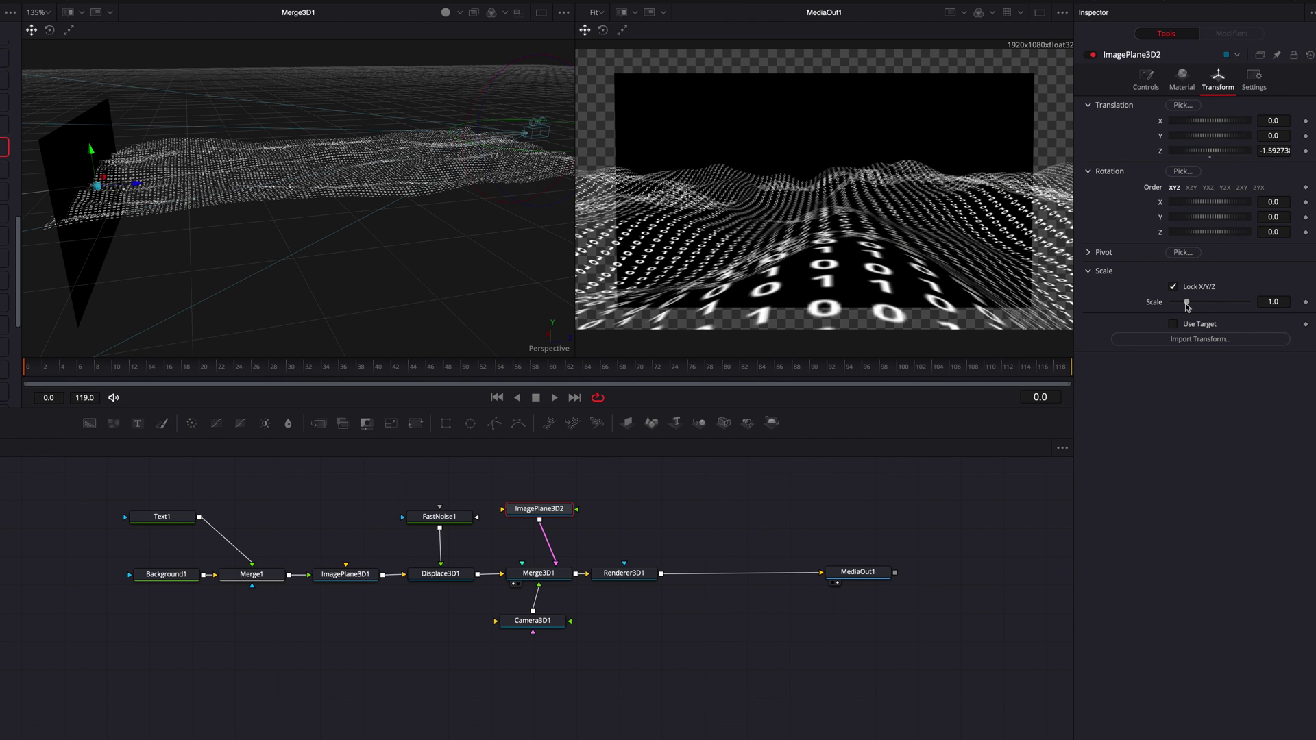
pyautogui.moveTo(1188, 305); pyautogui.dragTo(1211, 307)
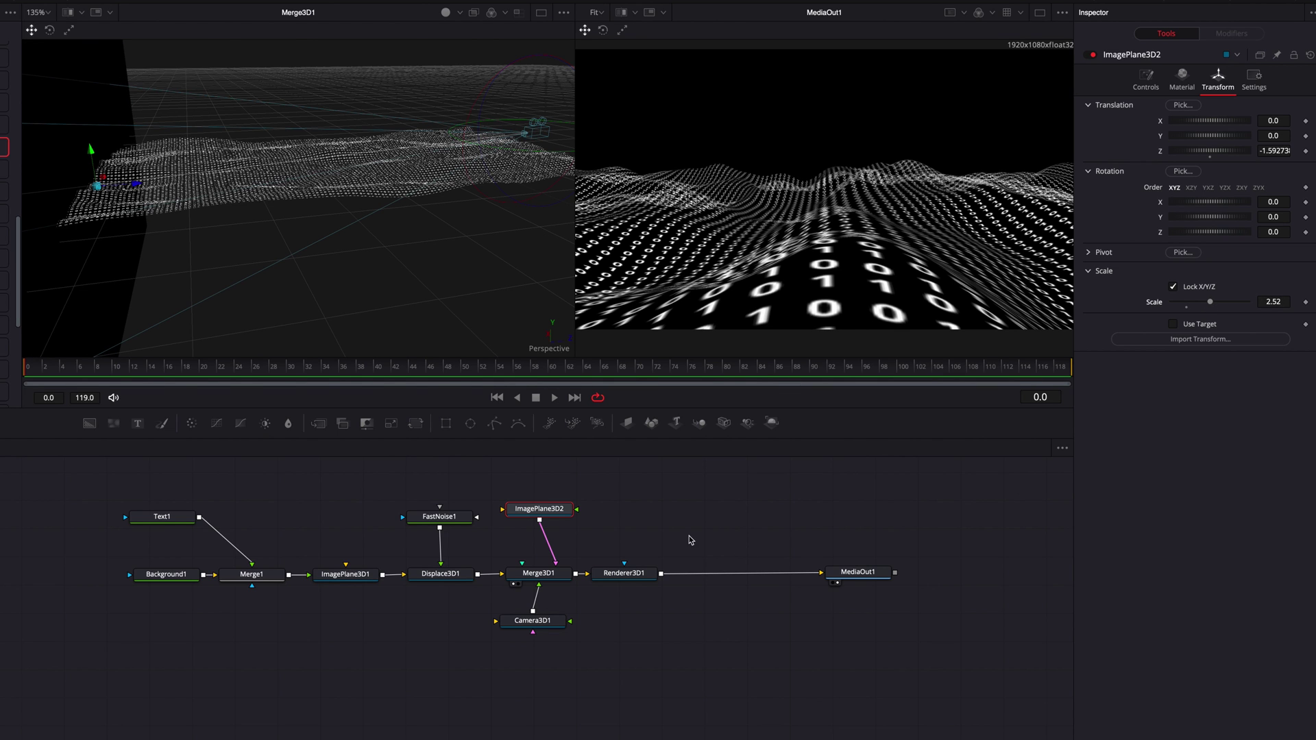
# Step: Shift Renderer3D1 and Merge3D1 to the right to tidy the node graph
pyautogui.moveTo(638, 580); pyautogui.dragTo(752, 581)
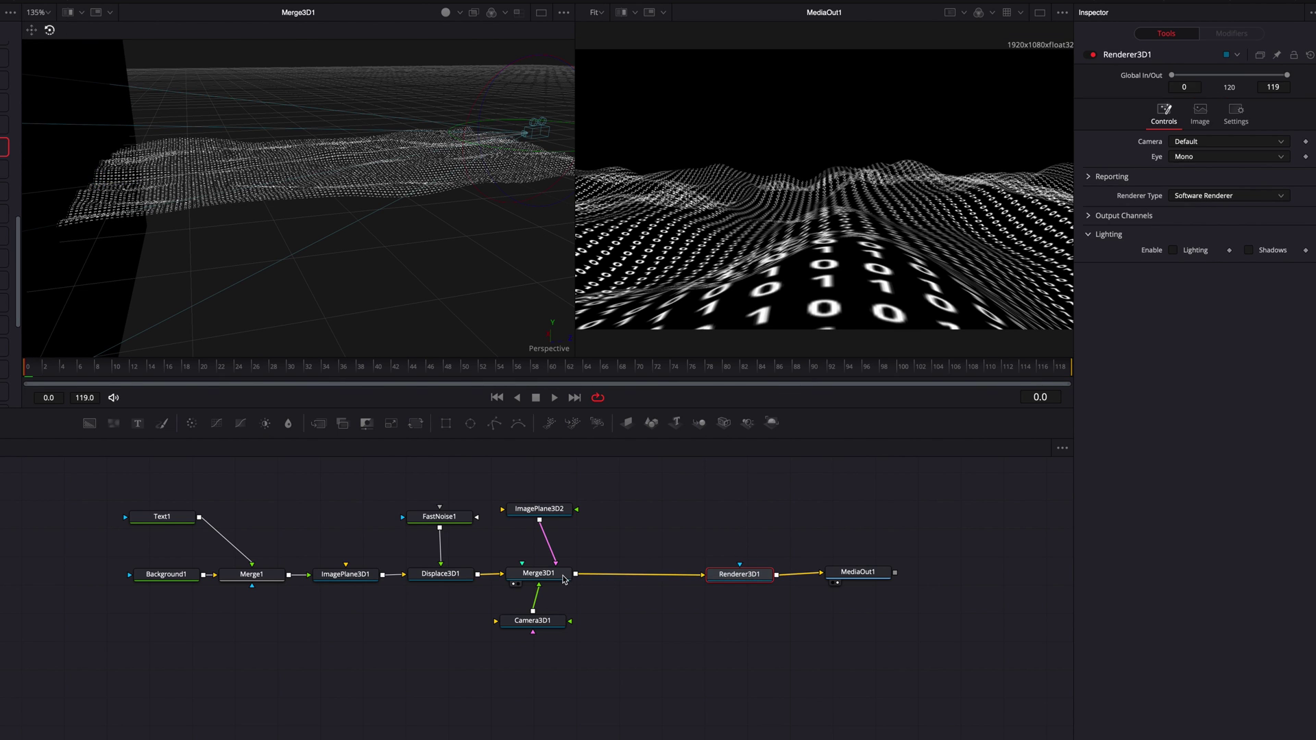
pyautogui.moveTo(562, 579); pyautogui.dragTo(590, 579)
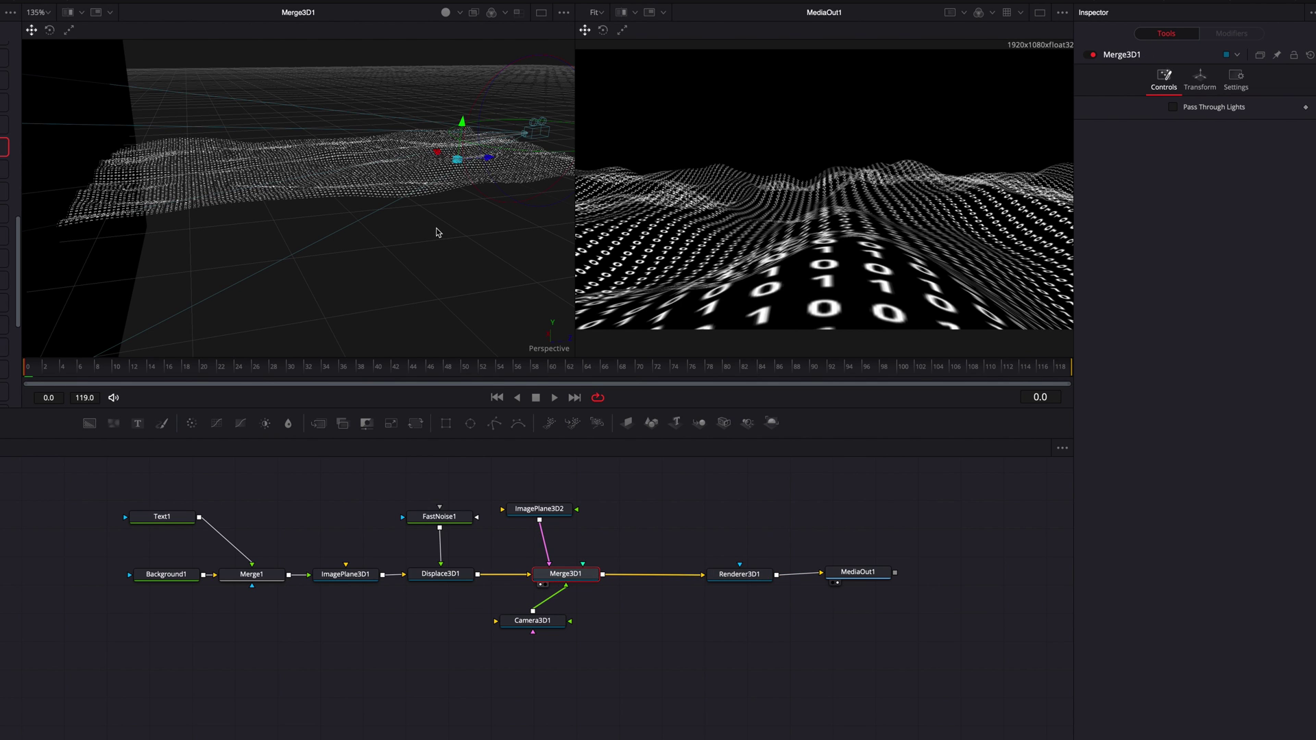
pyautogui.scroll(-5, 439, 233)
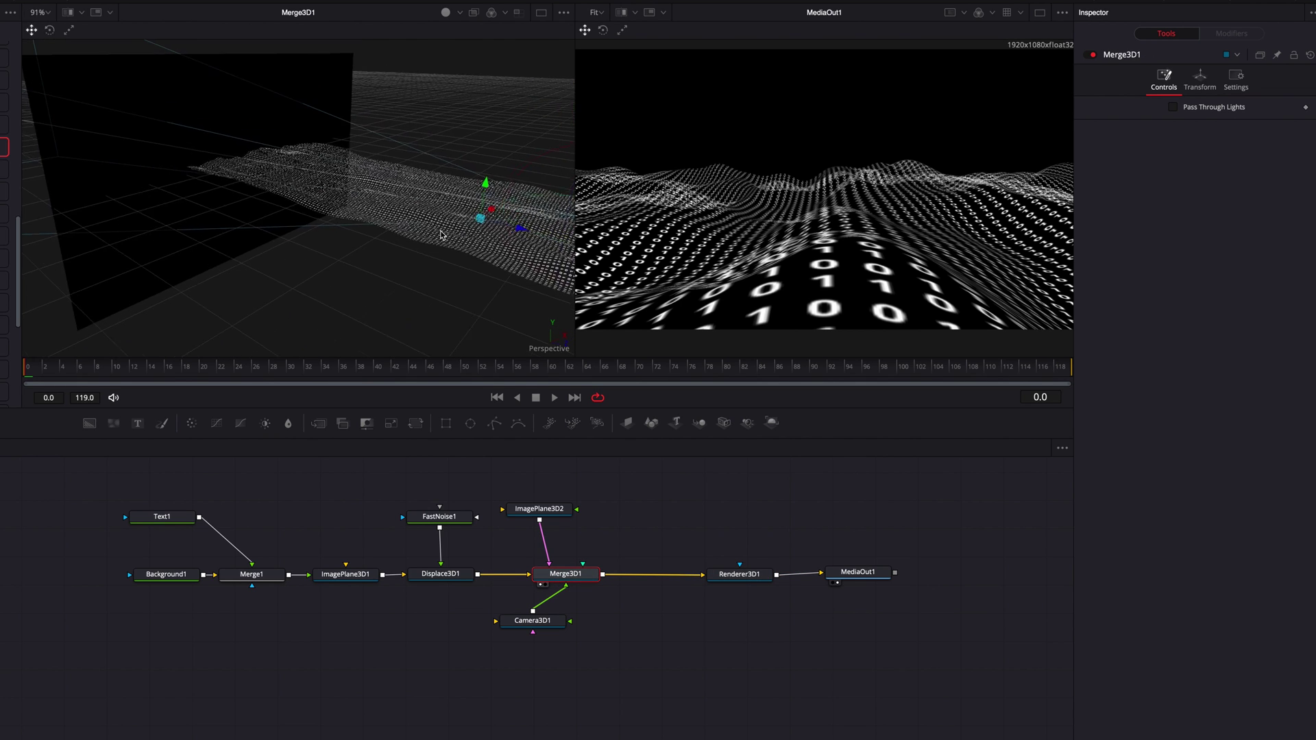
pyautogui.scroll(2, 441, 235)
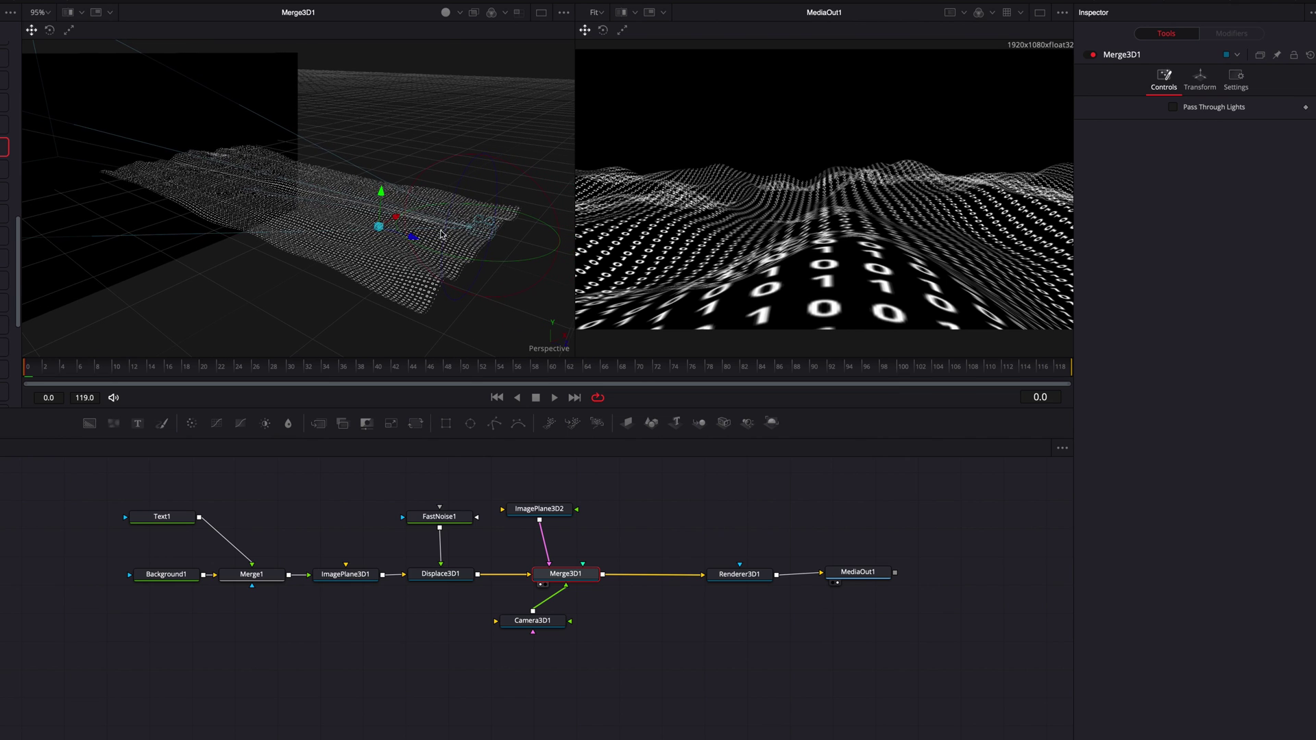
# Step: Add SpotLight1 into Merge3D1, placed at Y 1.107, Z -0.365 and rotated -91.8 on X
pyautogui.moveTo(747, 422); pyautogui.dragTo(577, 577)
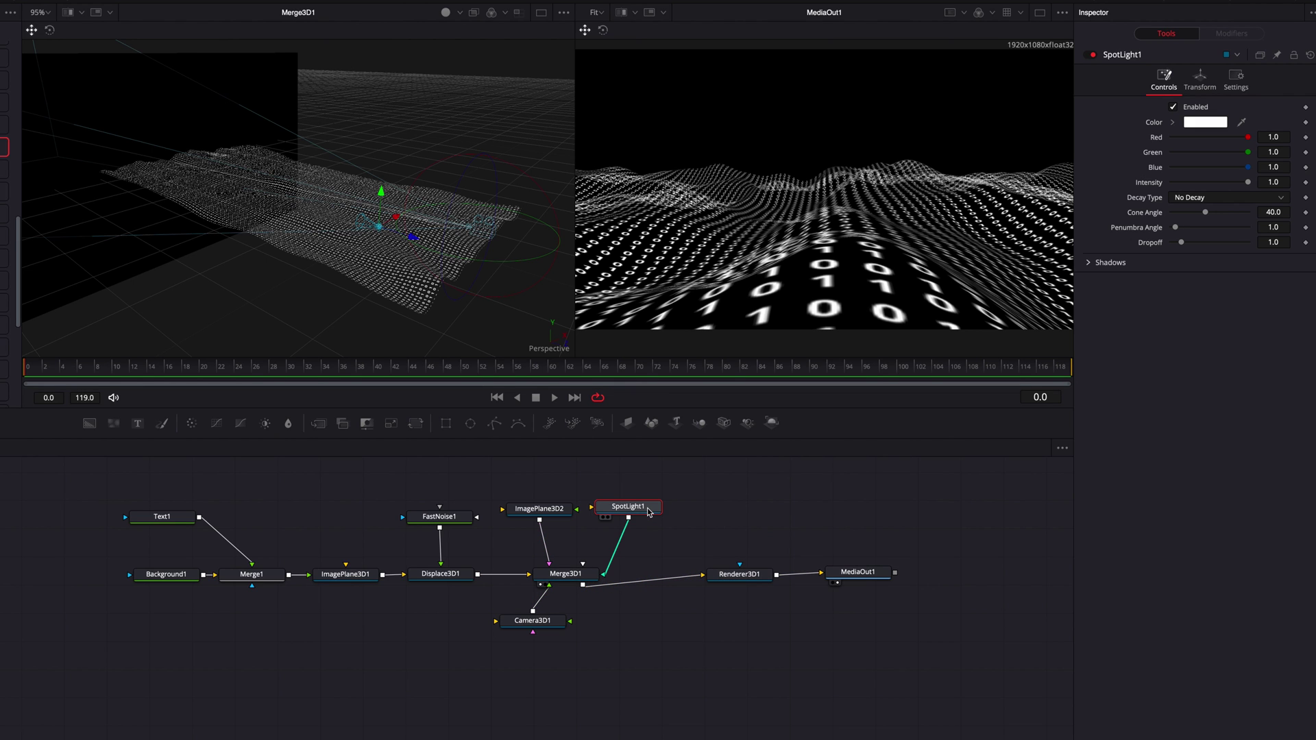
pyautogui.click(1200, 81)
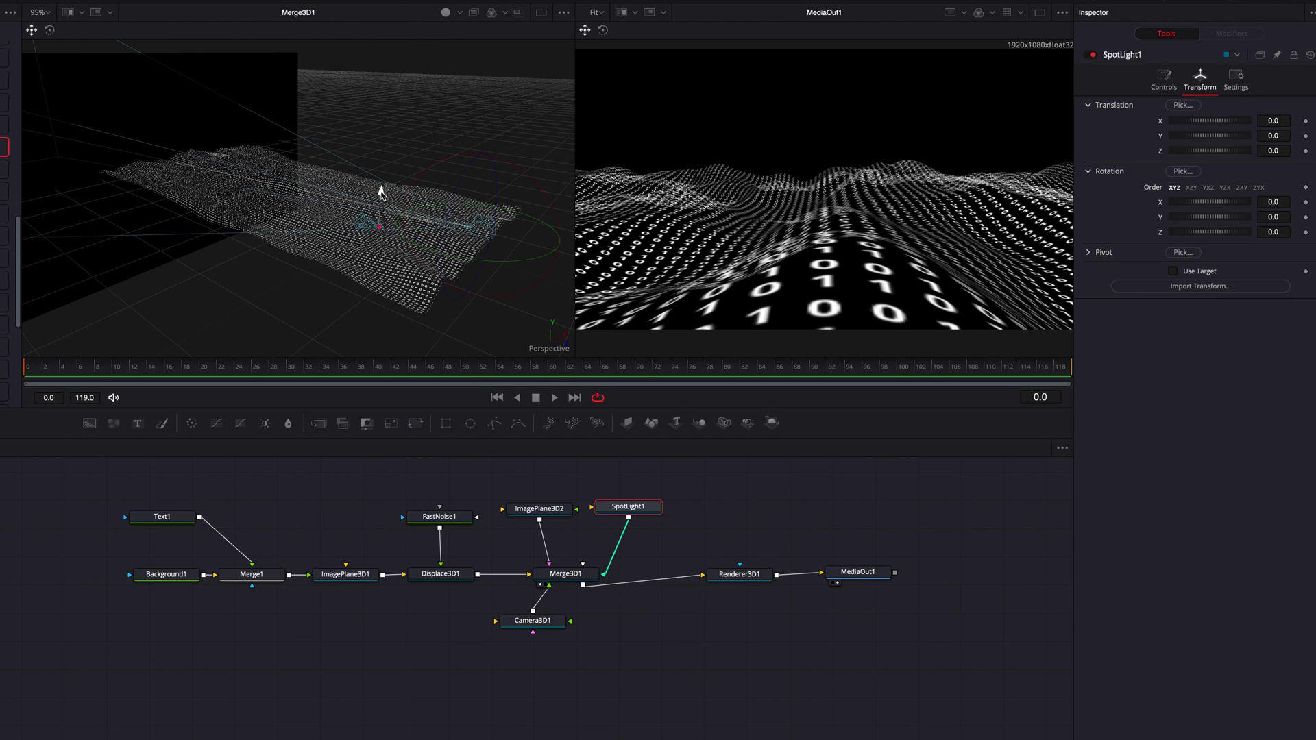
pyautogui.moveTo(381, 193); pyautogui.dragTo(401, 48)
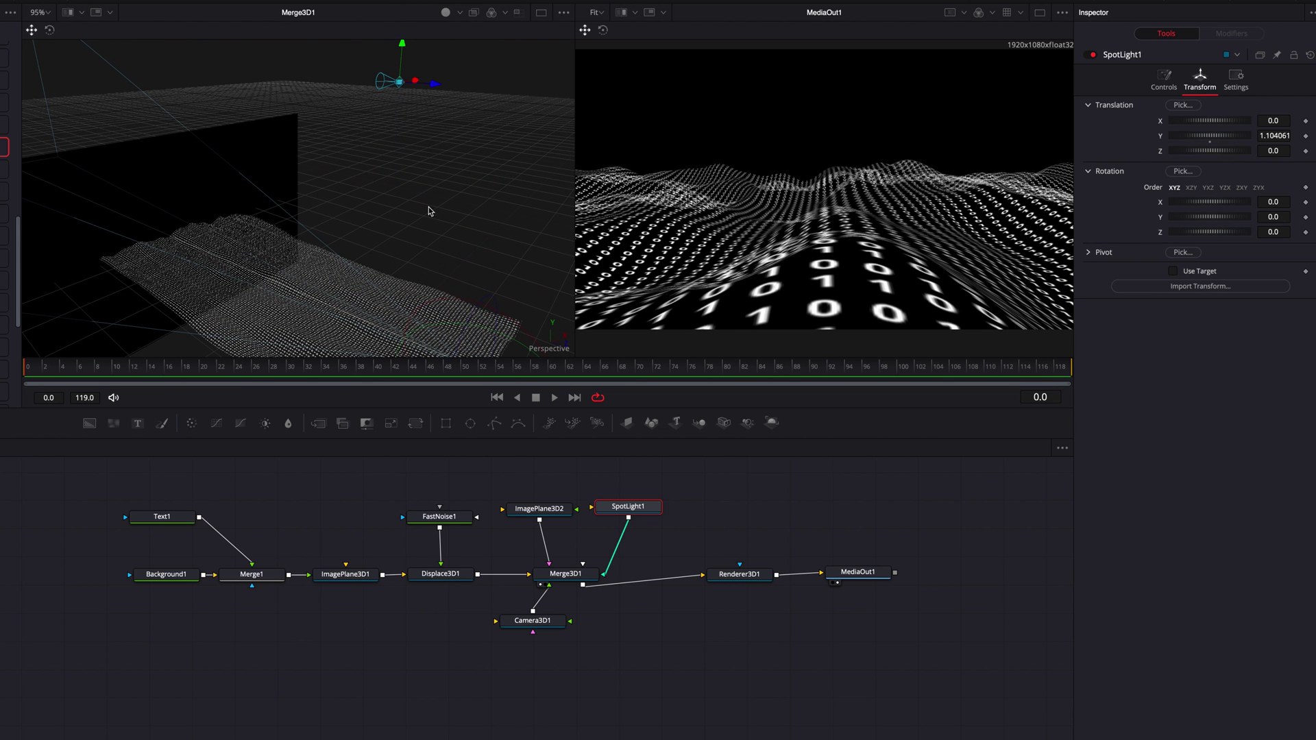
pyautogui.click(49, 31)
pyautogui.moveTo(459, 129); pyautogui.dragTo(425, 41)
pyautogui.click(31, 29)
pyautogui.moveTo(371, 80); pyautogui.dragTo(295, 76)
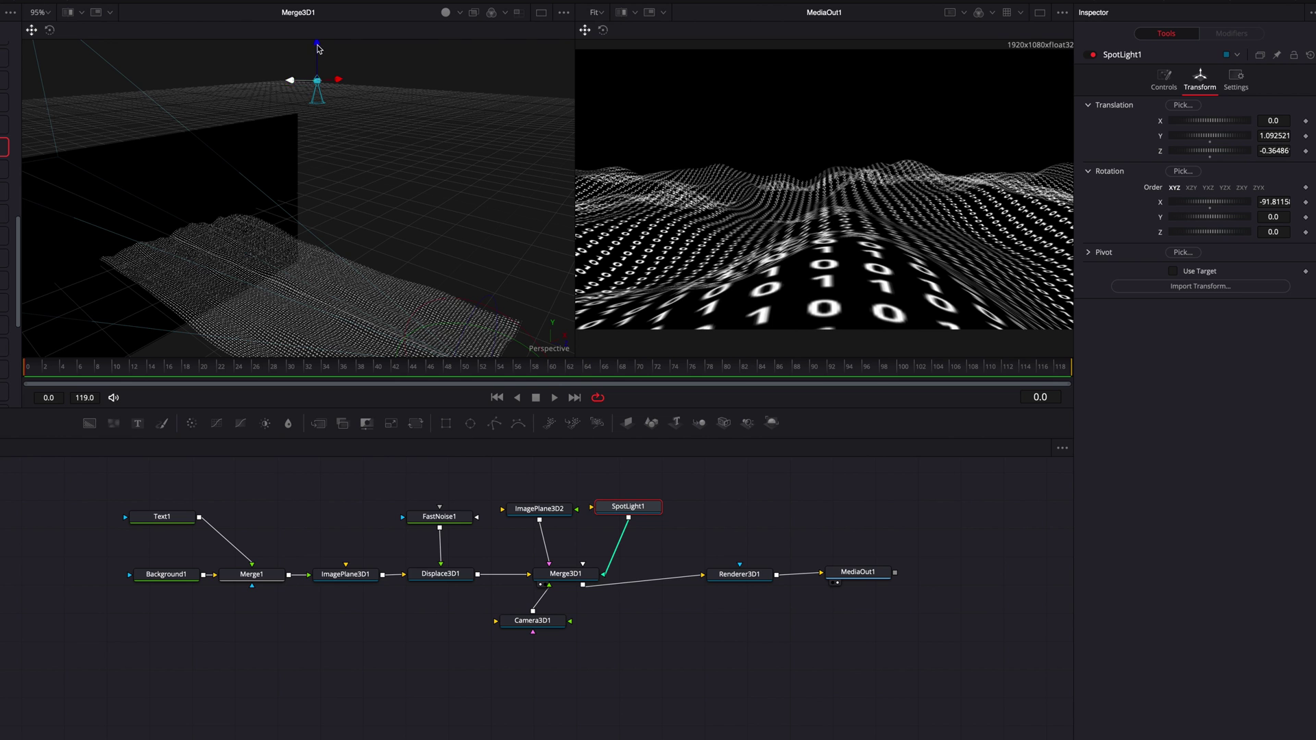
pyautogui.moveTo(318, 44); pyautogui.dragTo(317, 39)
pyautogui.scroll(-3, 415, 220)
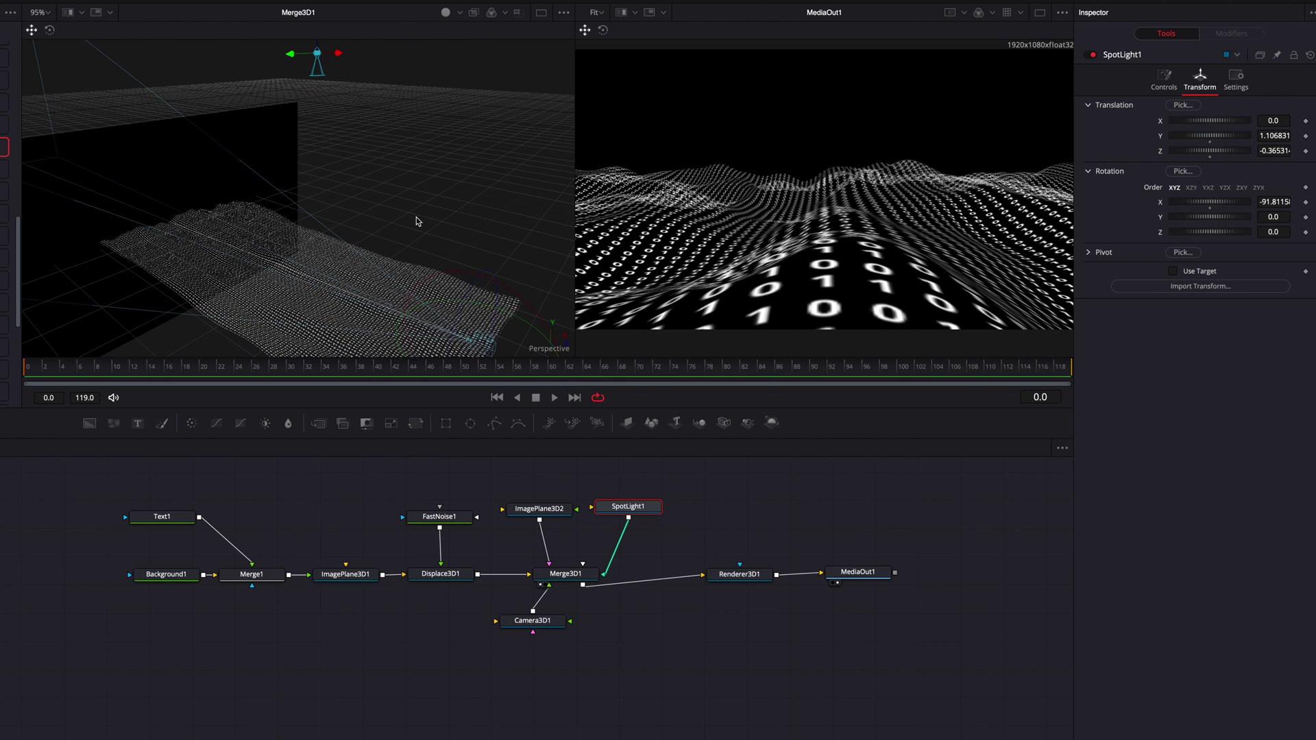
pyautogui.scroll(-4, 415, 220)
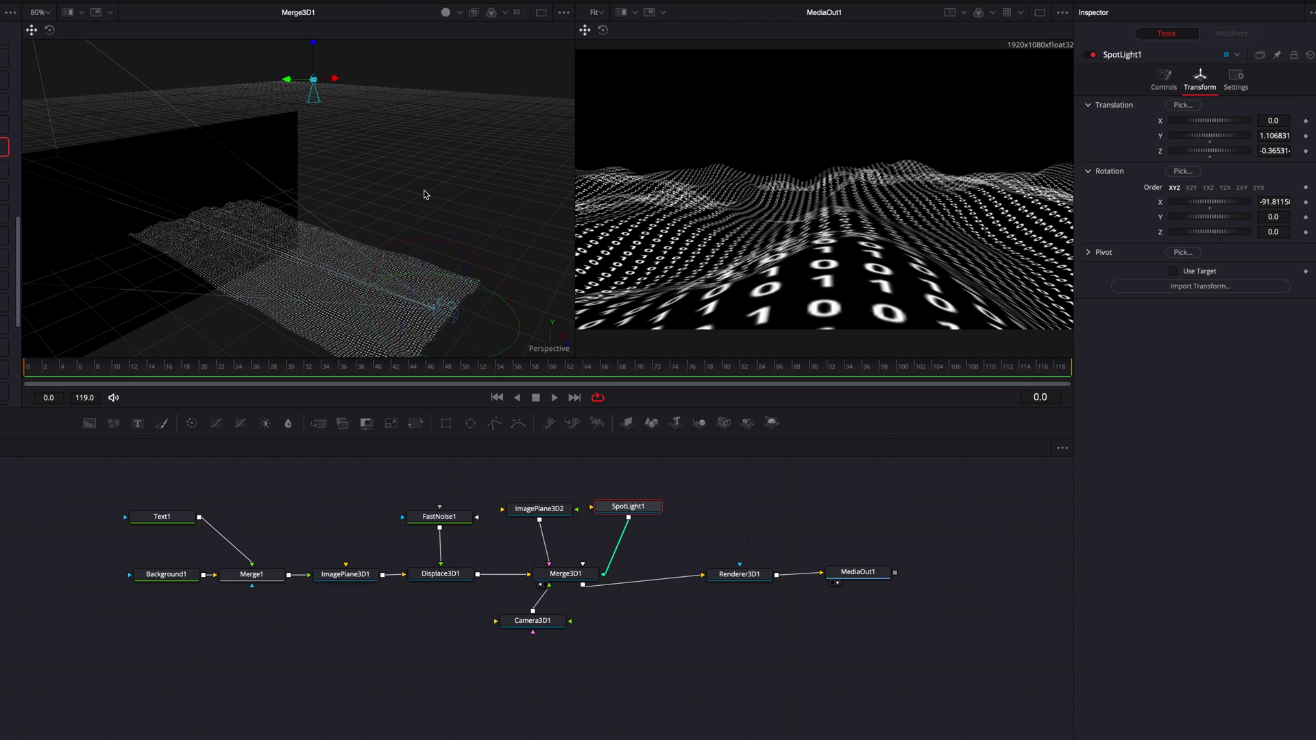
# Step: Turn on Lighting in the viewer's 3D Options and check Lighting Enable on Renderer3D1
pyautogui.rightClick(424, 194)
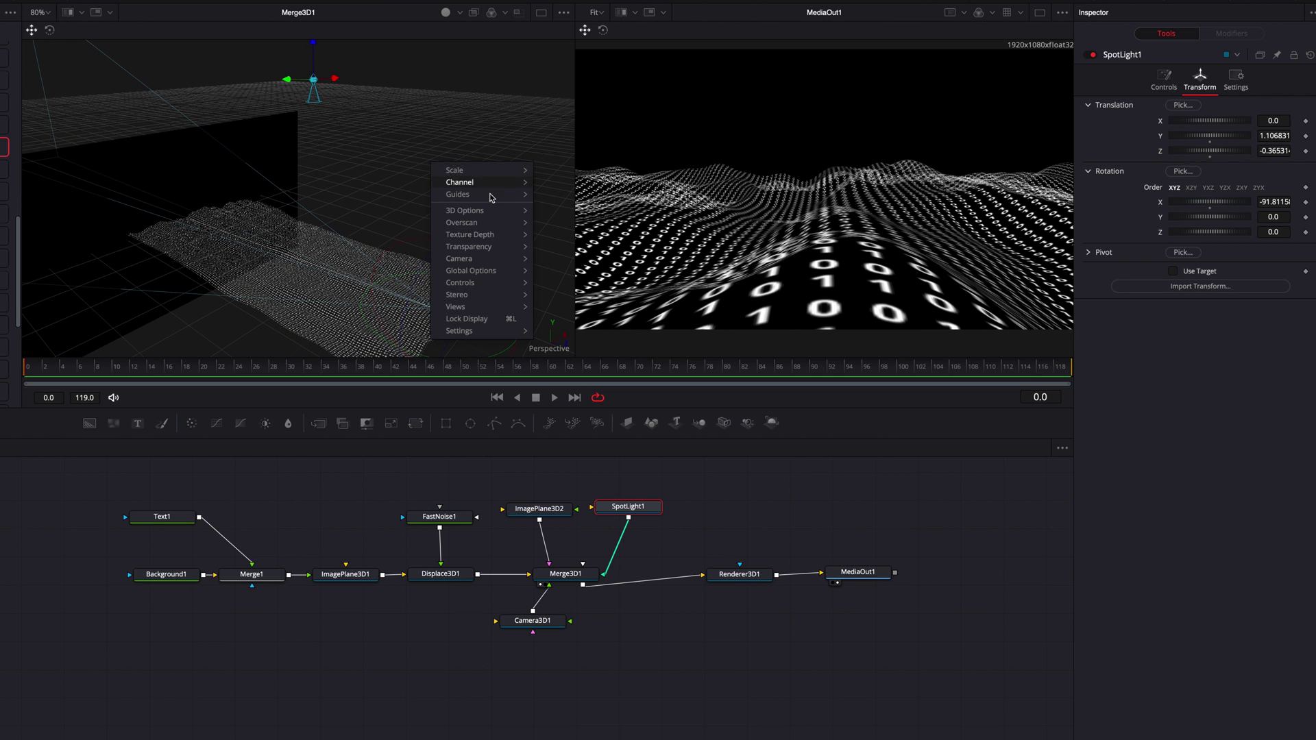
pyautogui.moveTo(508, 217)
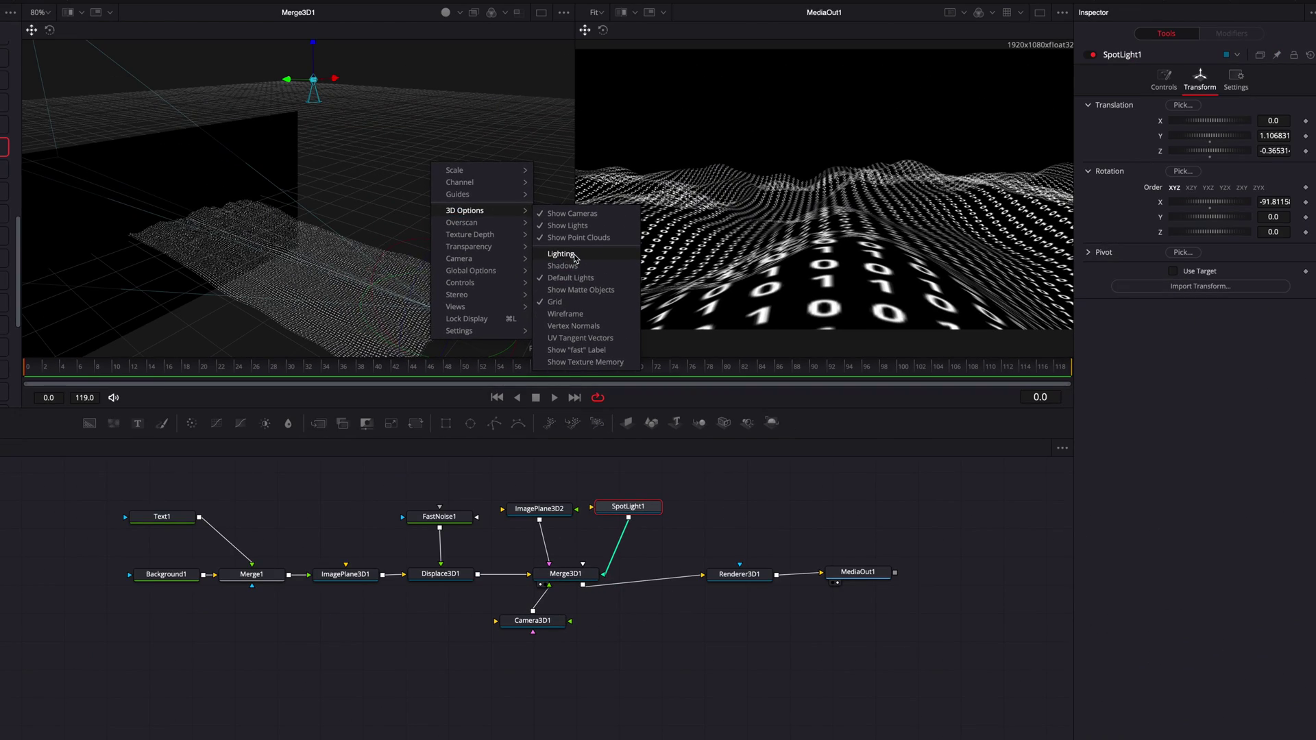
pyautogui.click(575, 255)
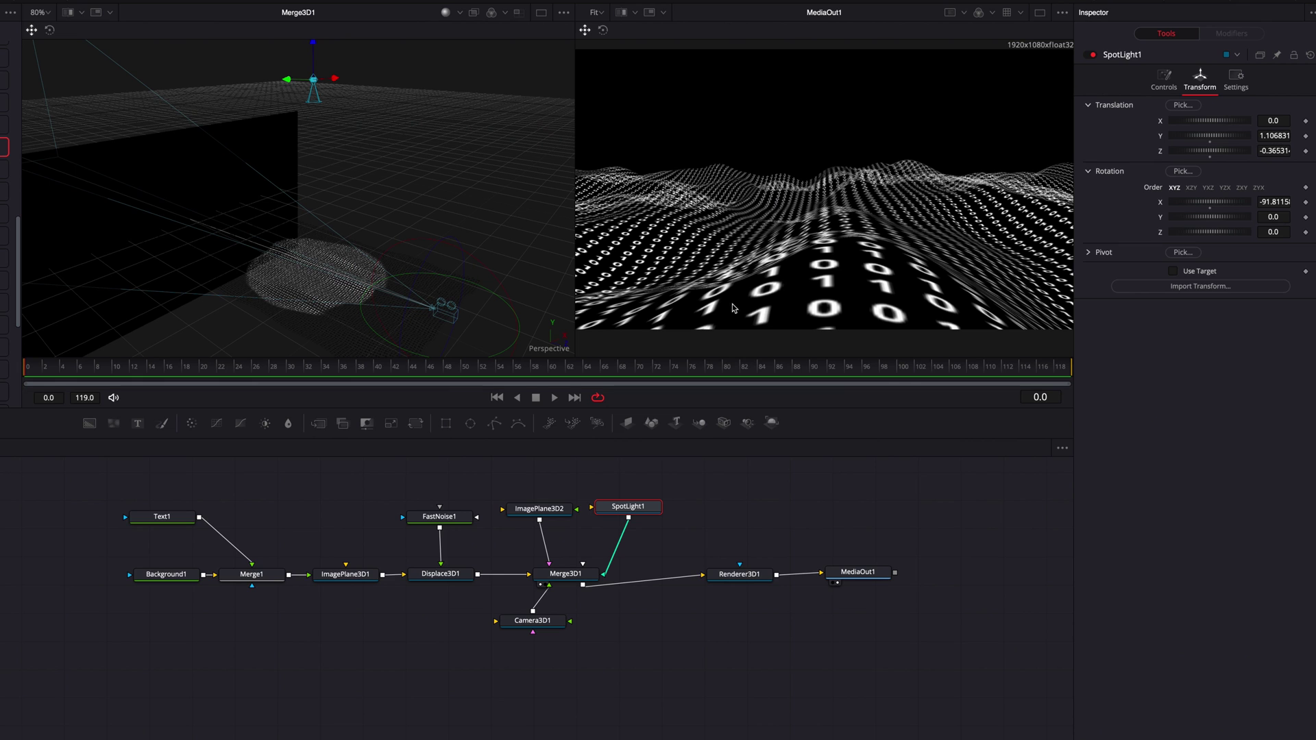
pyautogui.click(730, 572)
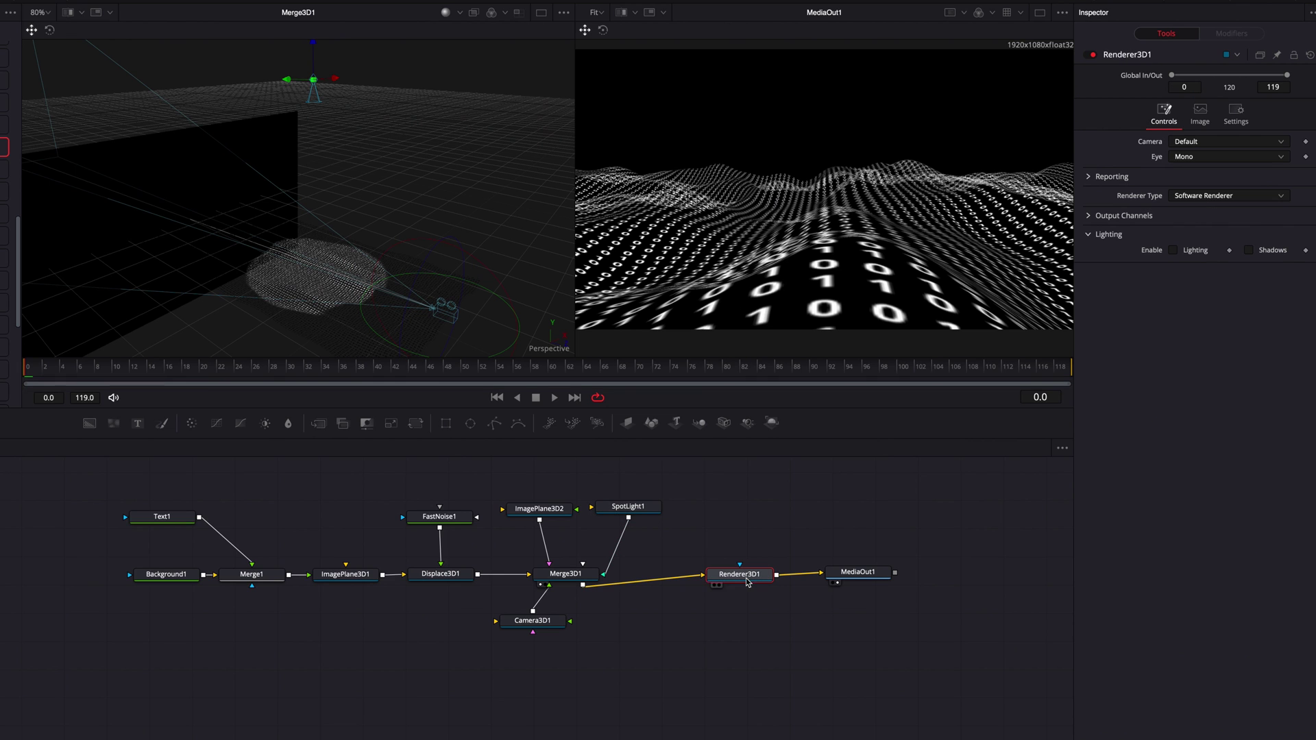
pyautogui.click(1192, 251)
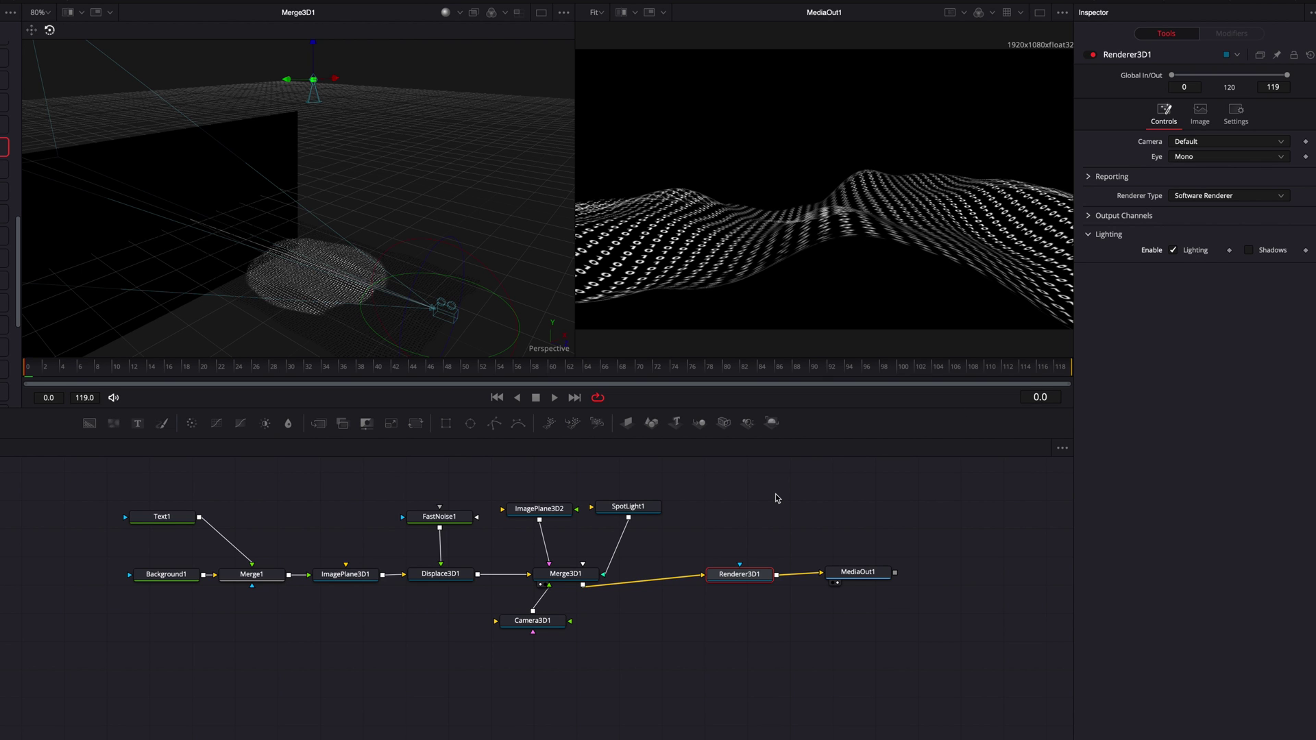
pyautogui.click(636, 515)
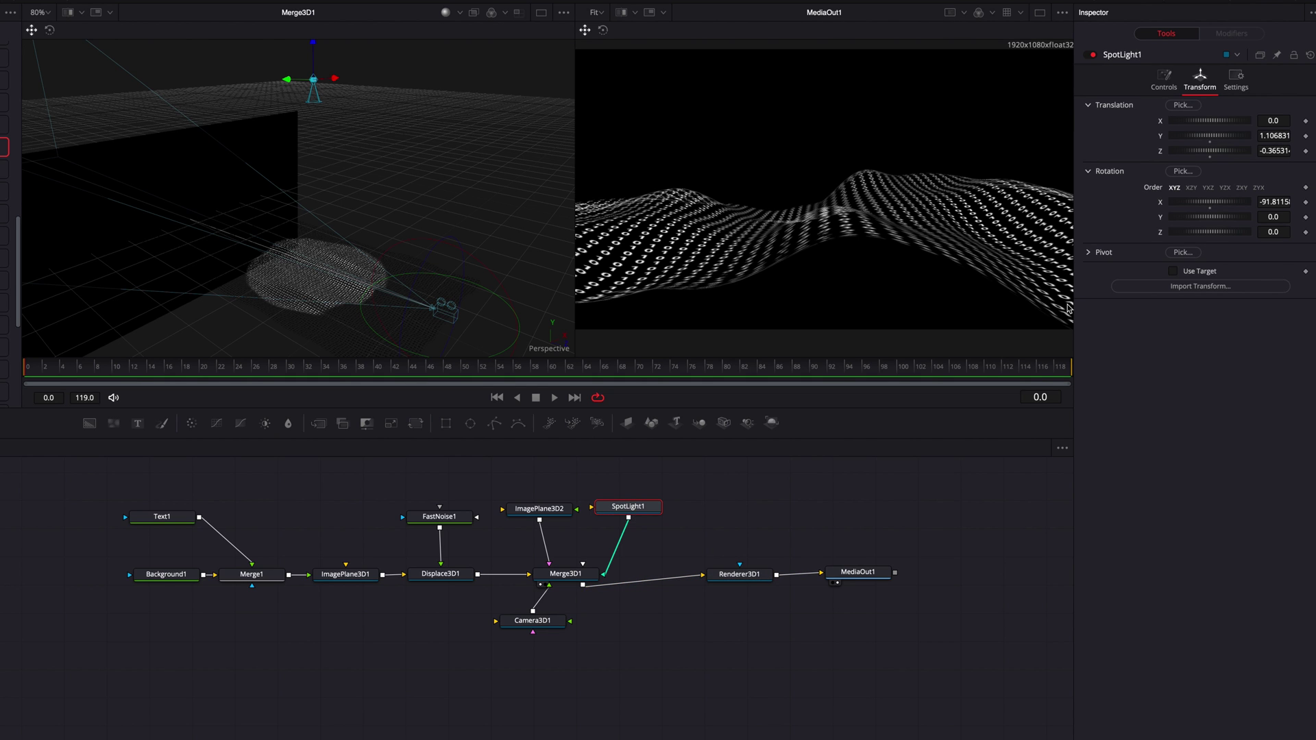
# Step: Give SpotLight1 Linear decay 0.2527, cone angle 60.24 and penumbra 20, then shift MediaOut1 right
pyautogui.click(1165, 82)
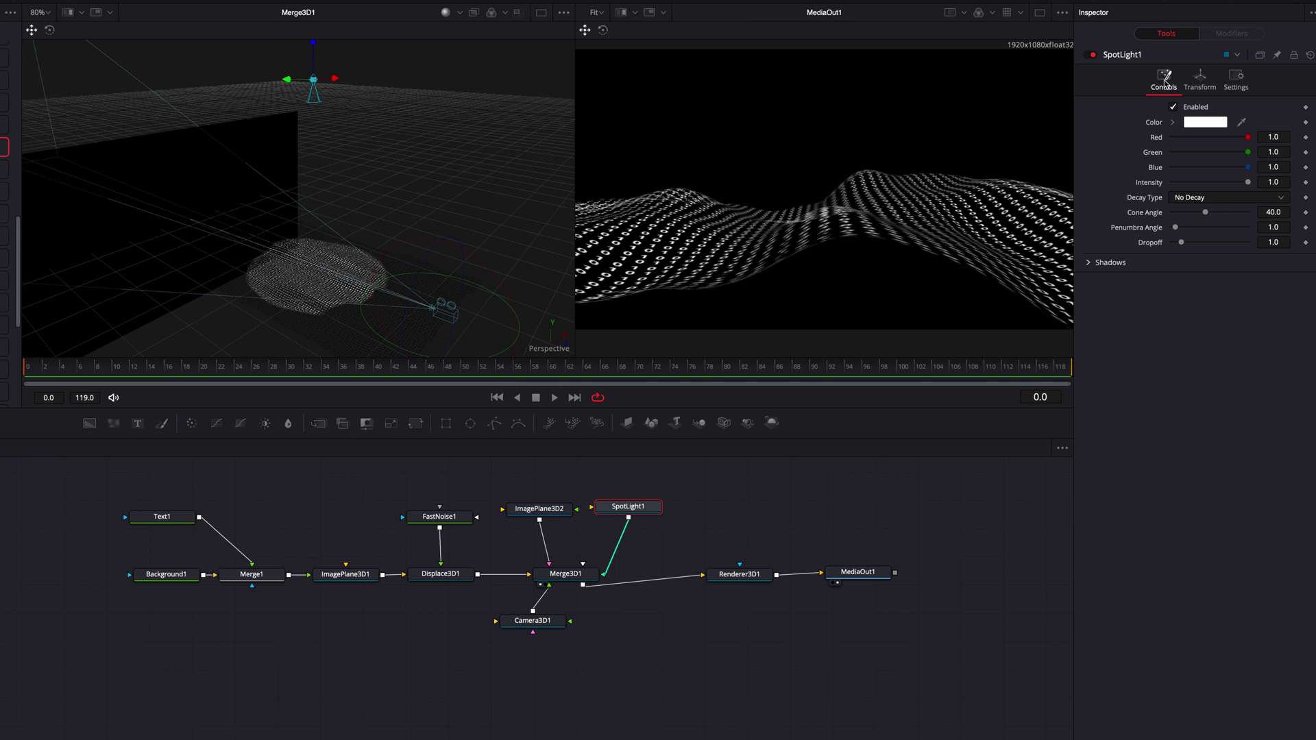
pyautogui.click(1227, 199)
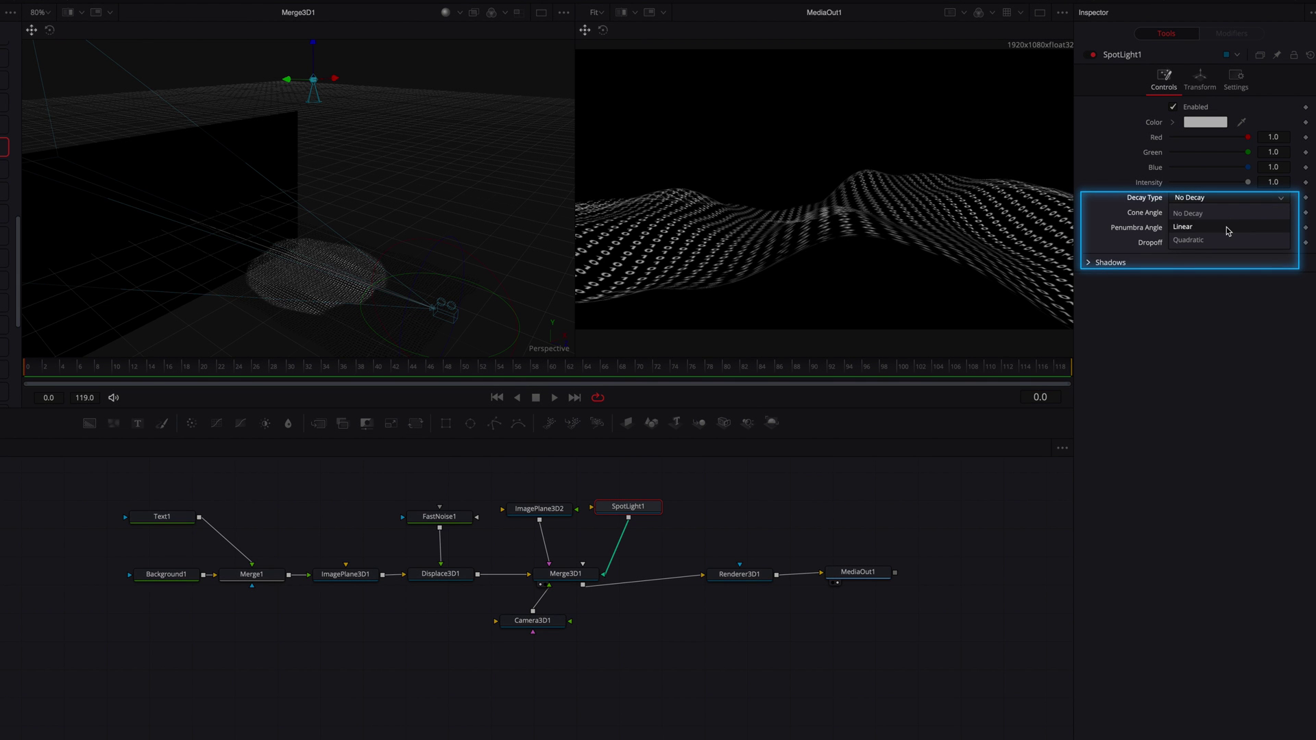
pyautogui.click(1228, 228)
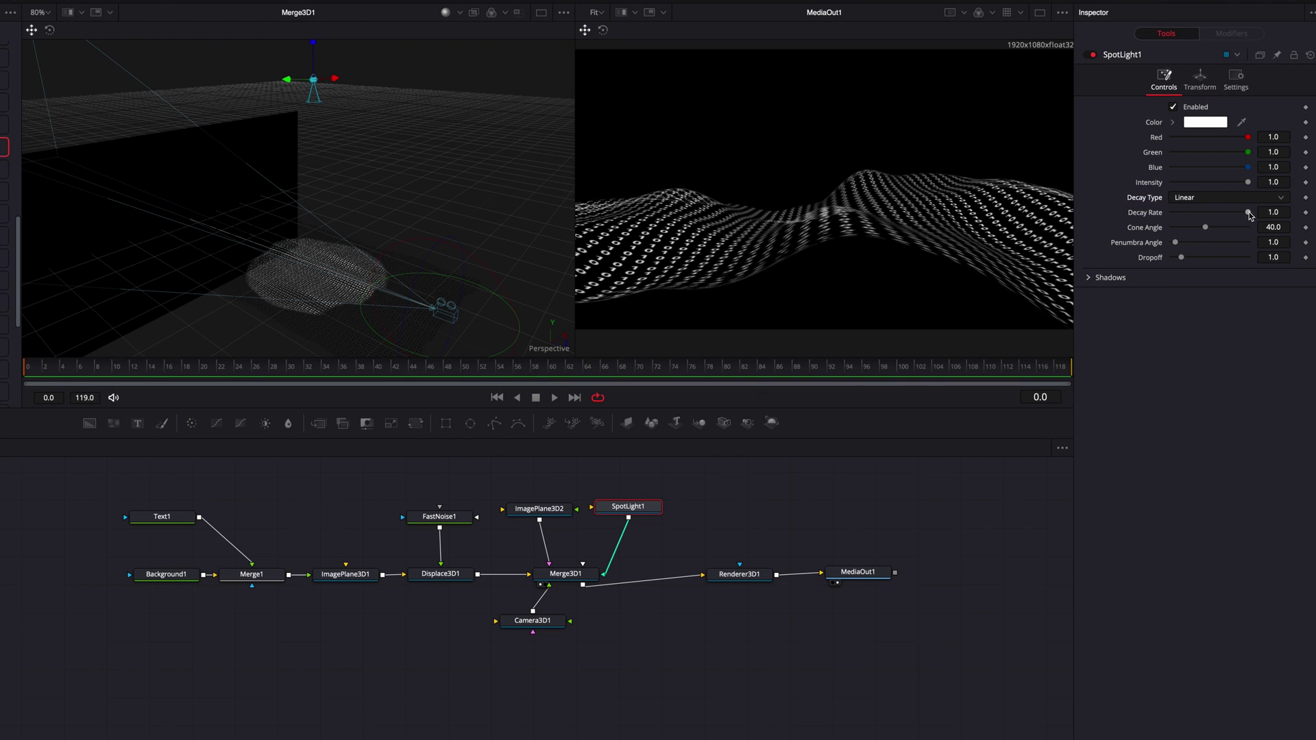
pyautogui.moveTo(1247, 212); pyautogui.dragTo(1193, 216)
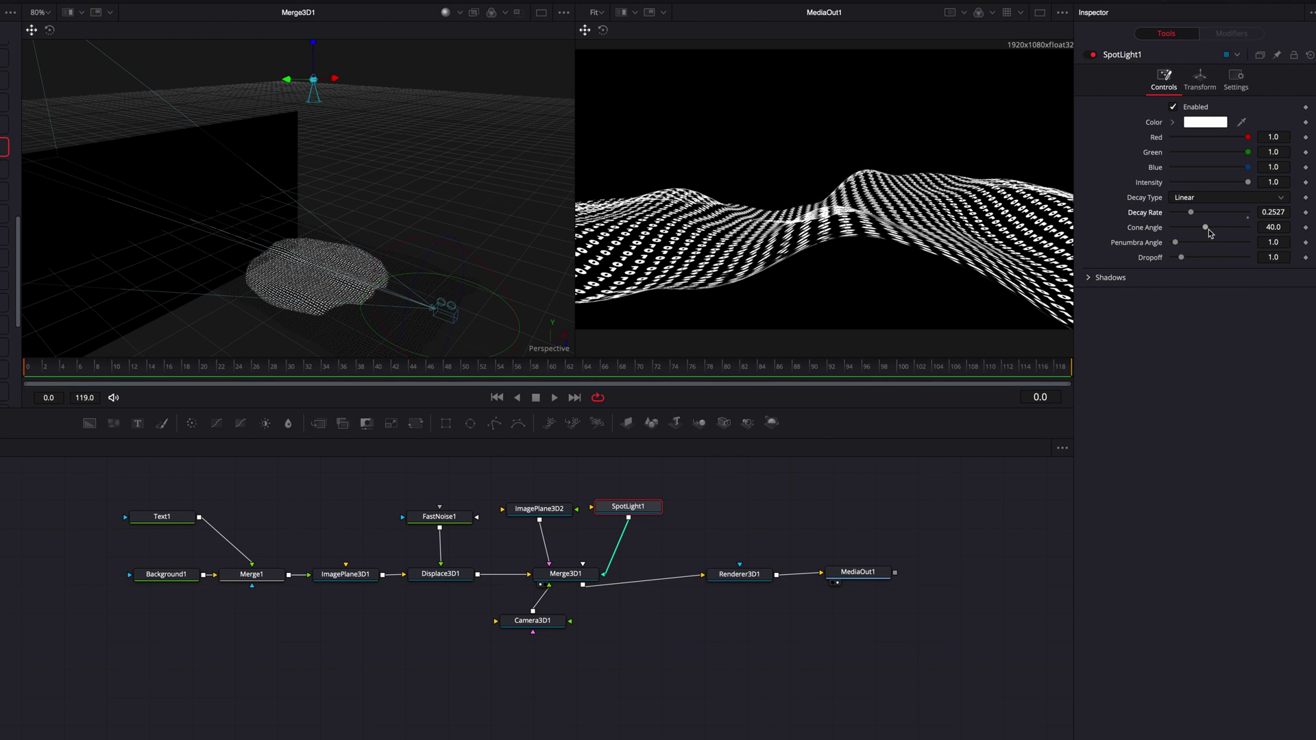
pyautogui.moveTo(1207, 232); pyautogui.dragTo(1225, 231)
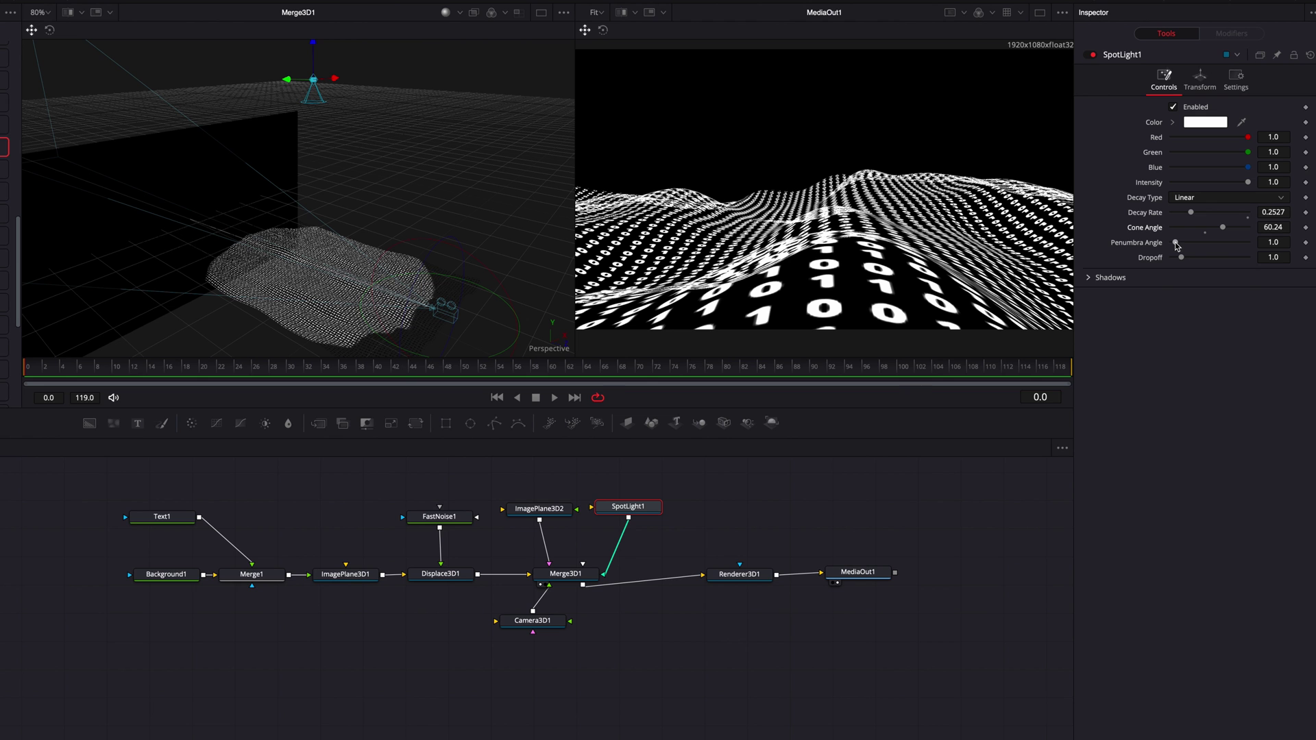
pyautogui.moveTo(1177, 244); pyautogui.dragTo(1250, 247)
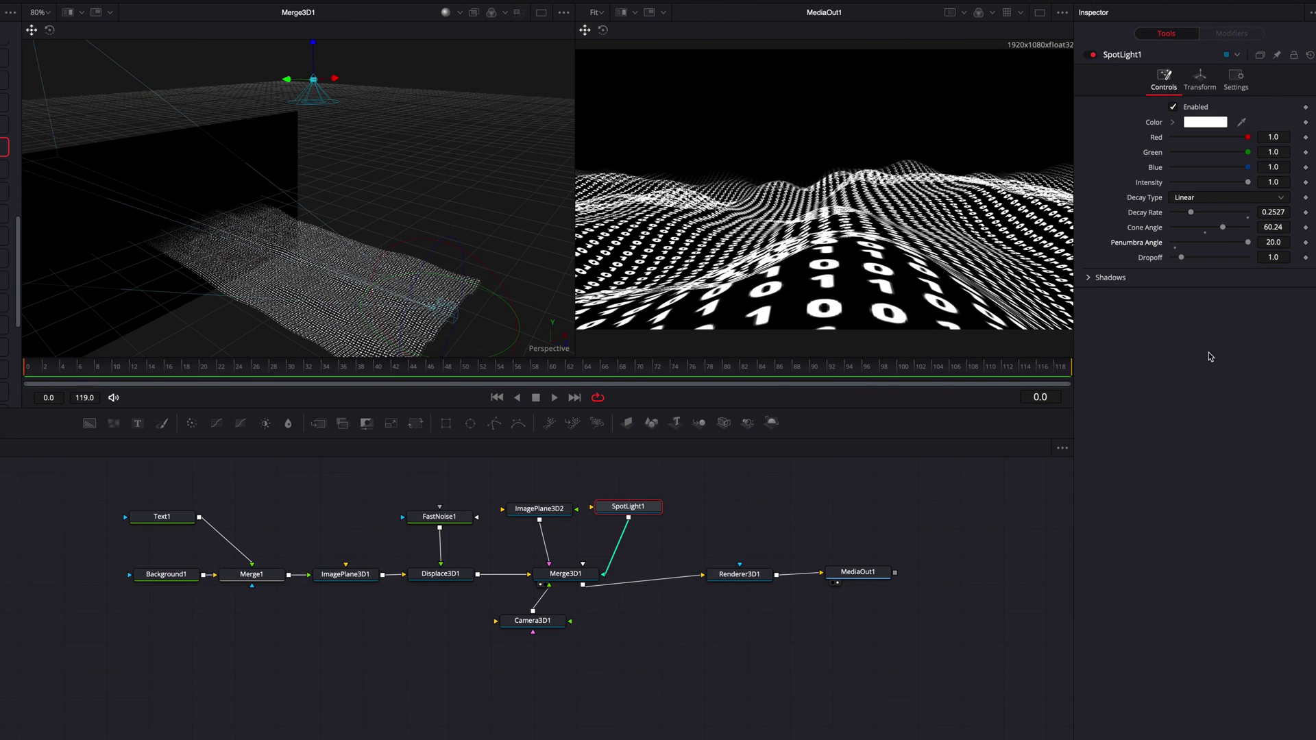
pyautogui.moveTo(932, 576); pyautogui.dragTo(965, 579)
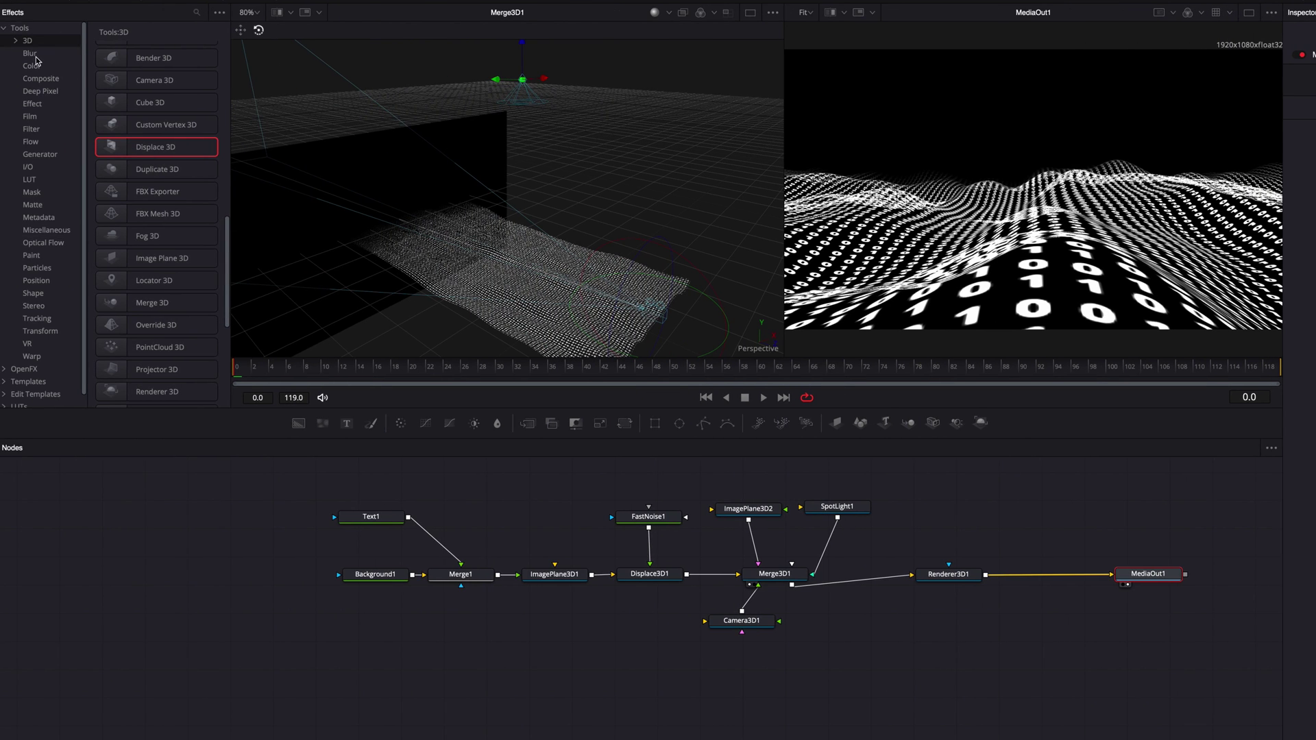
# Step: Insert a Soft Glow between Renderer3D1 and MediaOut1 and lower its gain for a subtler glow
pyautogui.click(36, 56)
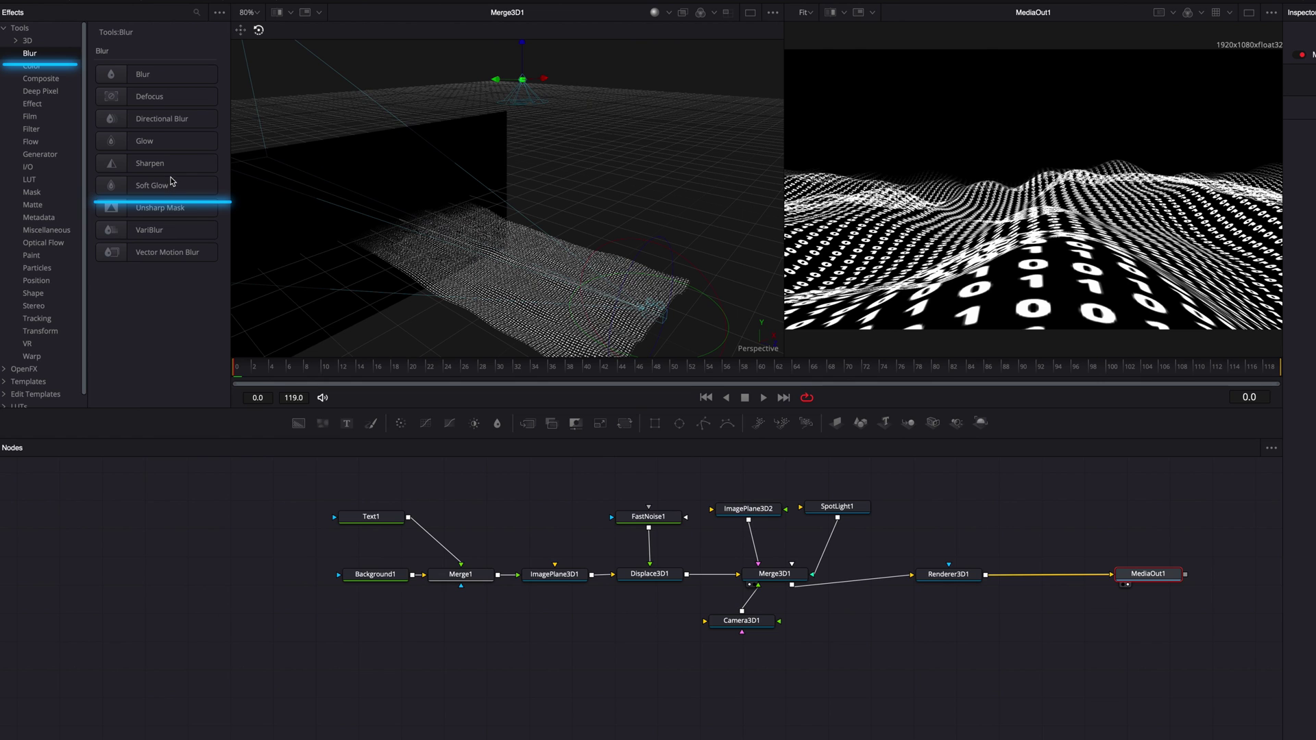
pyautogui.moveTo(171, 185); pyautogui.dragTo(1061, 580)
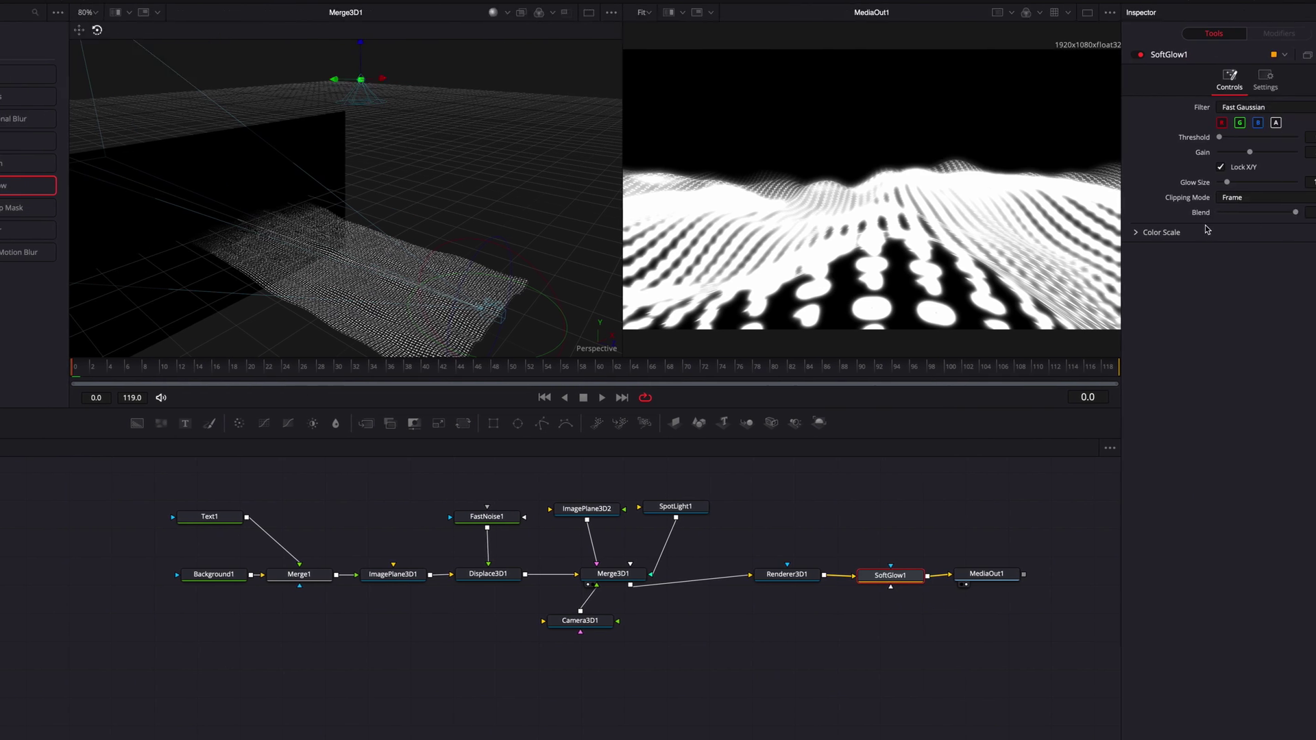
pyautogui.moveTo(1204, 153); pyautogui.dragTo(1185, 155)
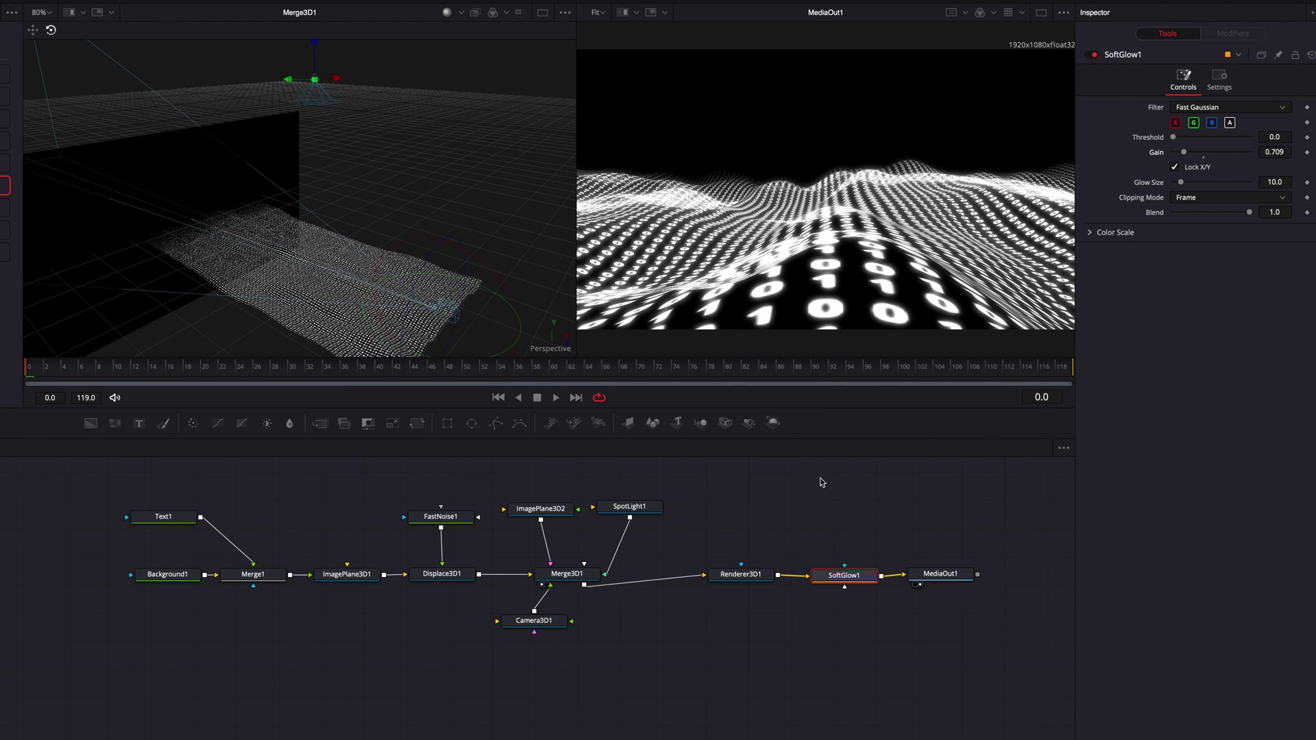
# Step: Nudge SpotLight1's position slightly in its Transform settings, then view the result on the Edit page
pyautogui.click(637, 508)
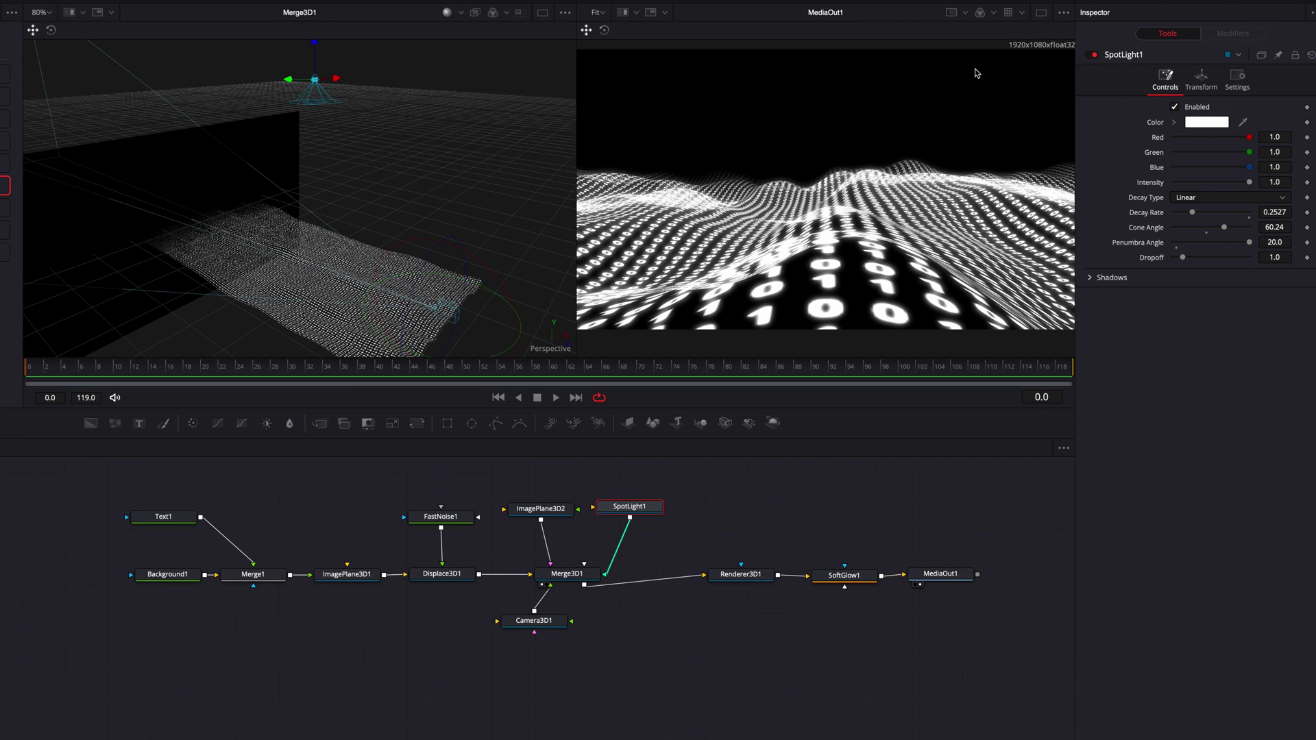
pyautogui.click(1201, 79)
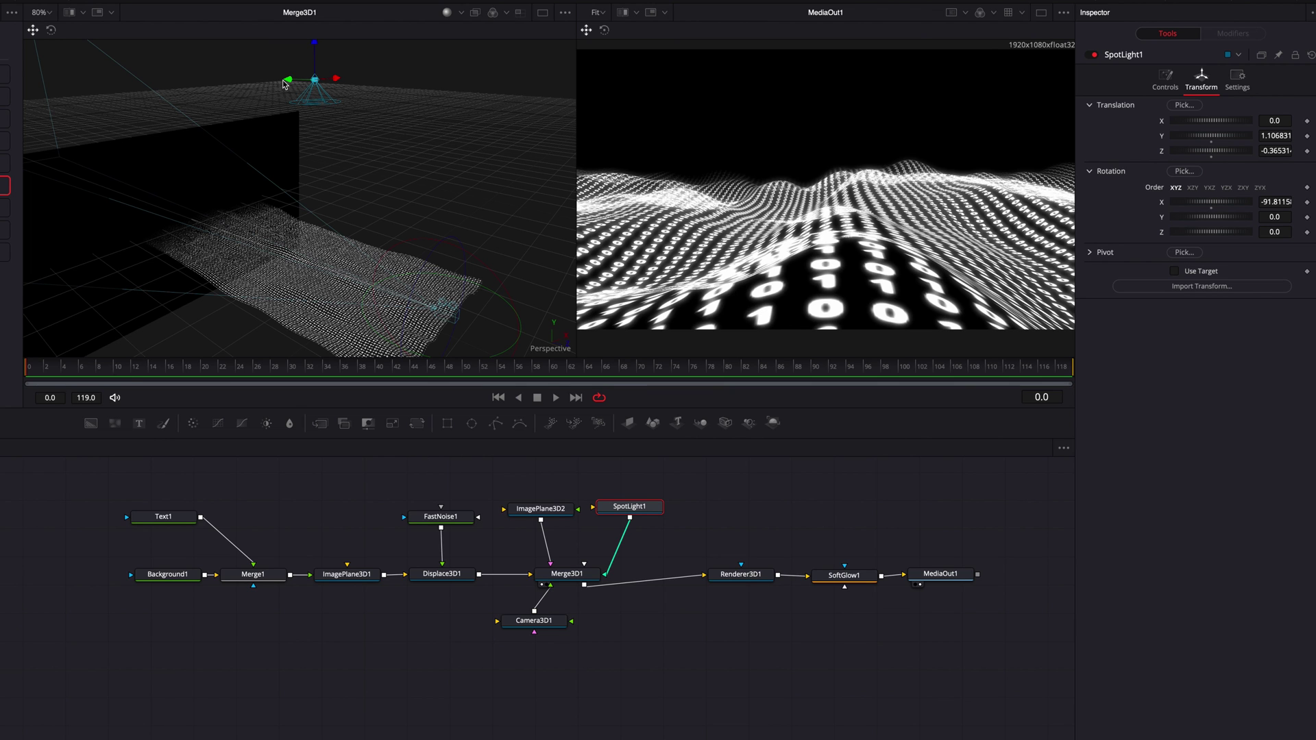
pyautogui.moveTo(285, 84); pyautogui.dragTo(289, 48)
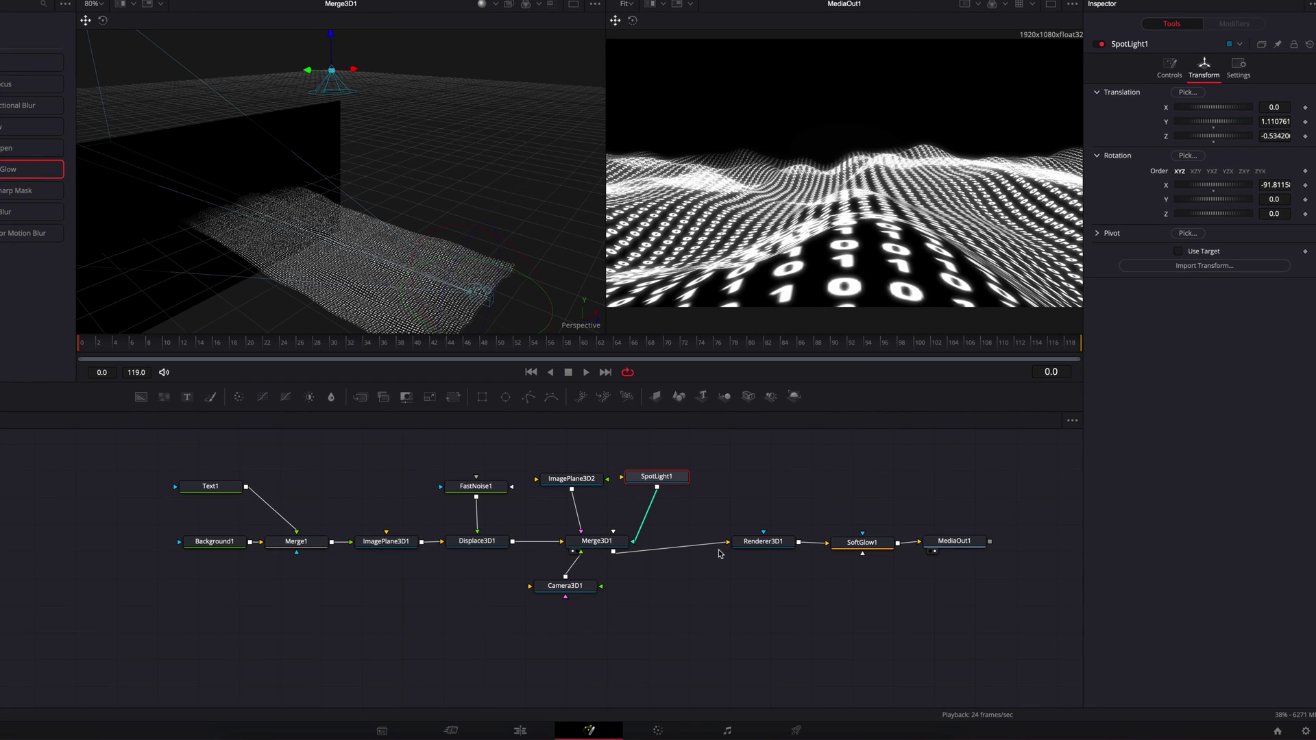
pyautogui.click(520, 731)
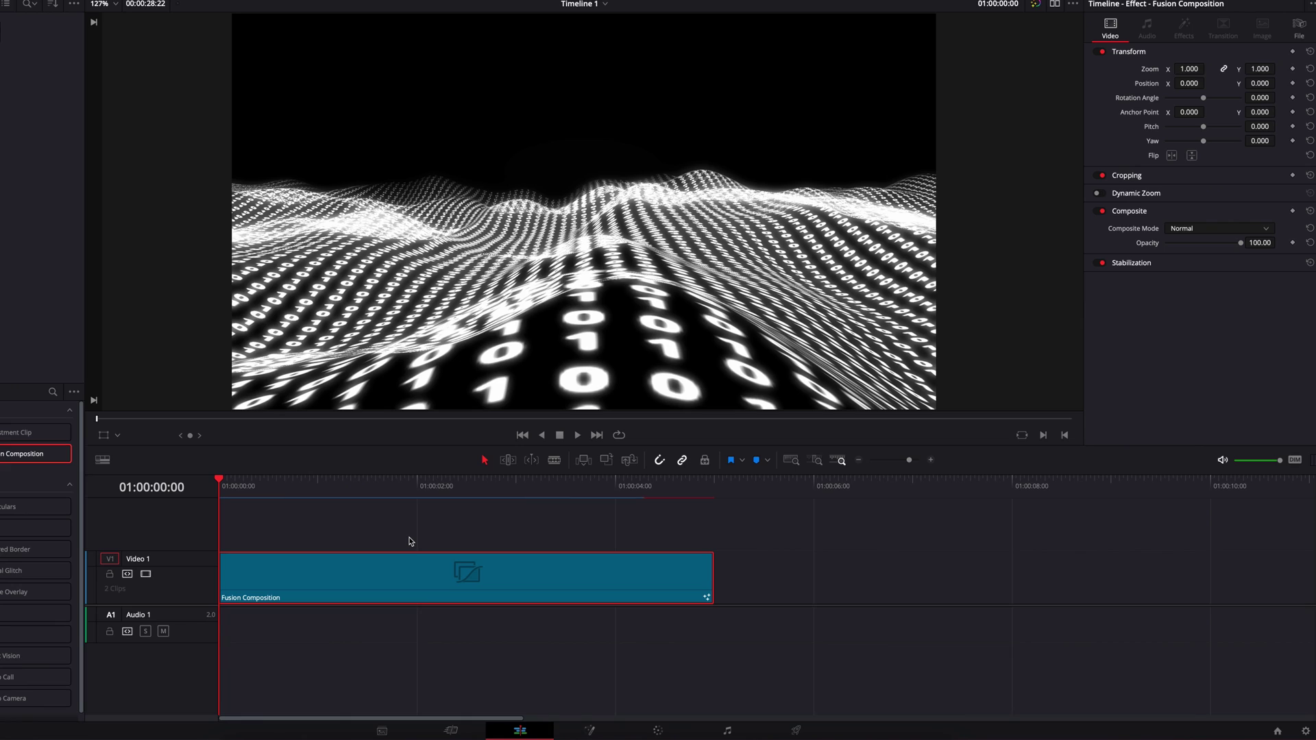
# Step: Play the digit-terrain composition on the Edit timeline, then return to the Fusion page
pyautogui.press('space')
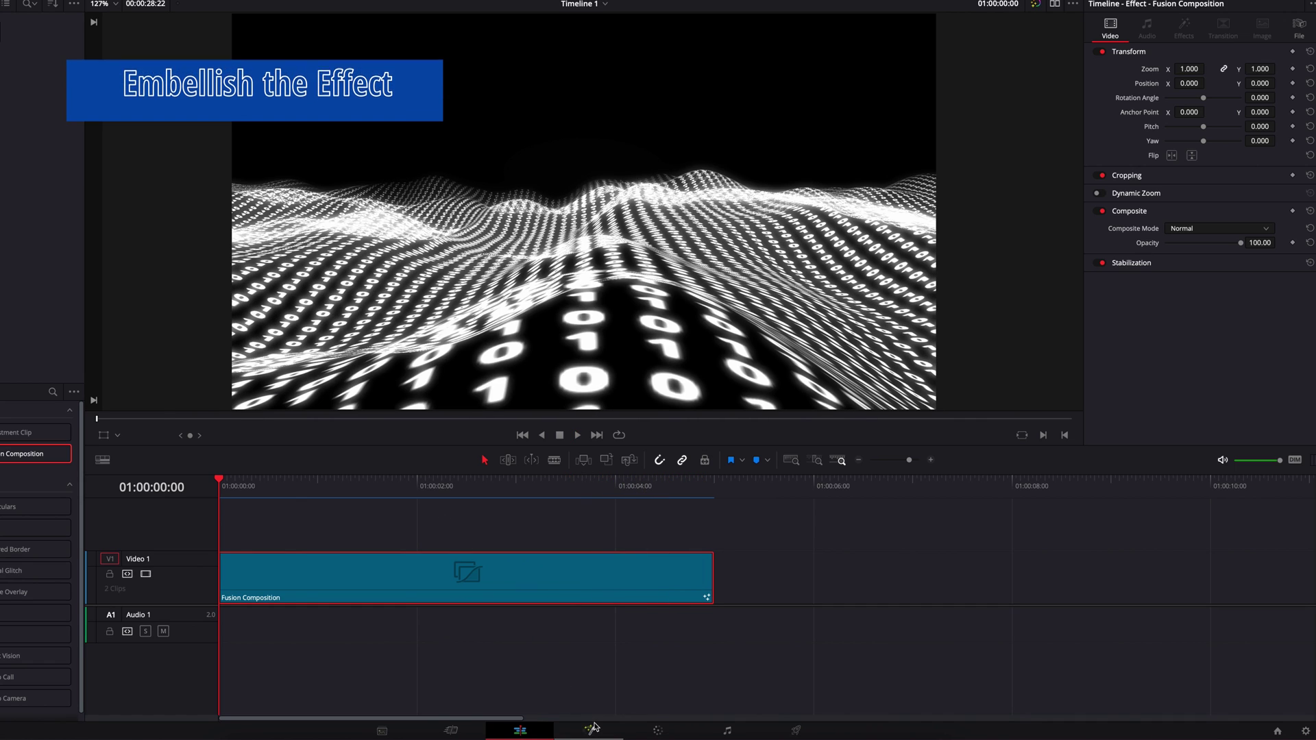
pyautogui.hotkey('shift', '5')
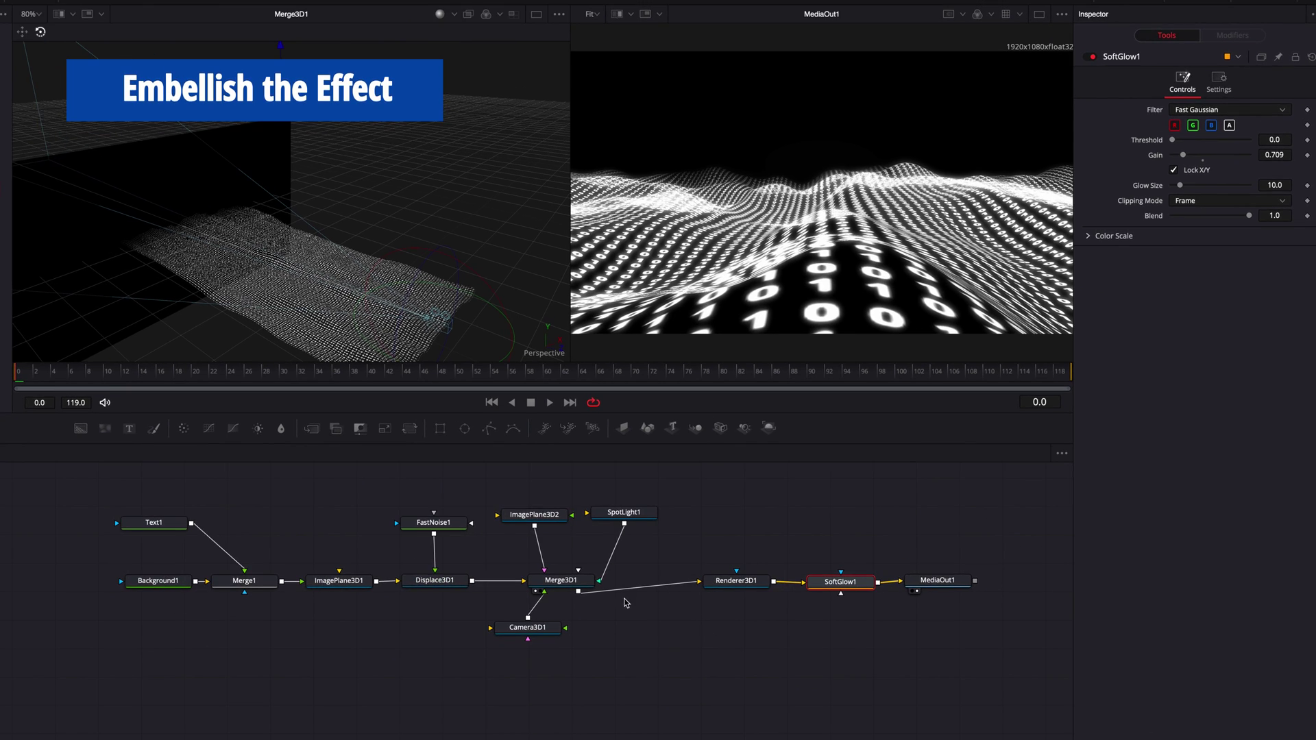
# Step: Set Renderer3D1's Renderer Type to OpenGL Renderer
pyautogui.click(752, 588)
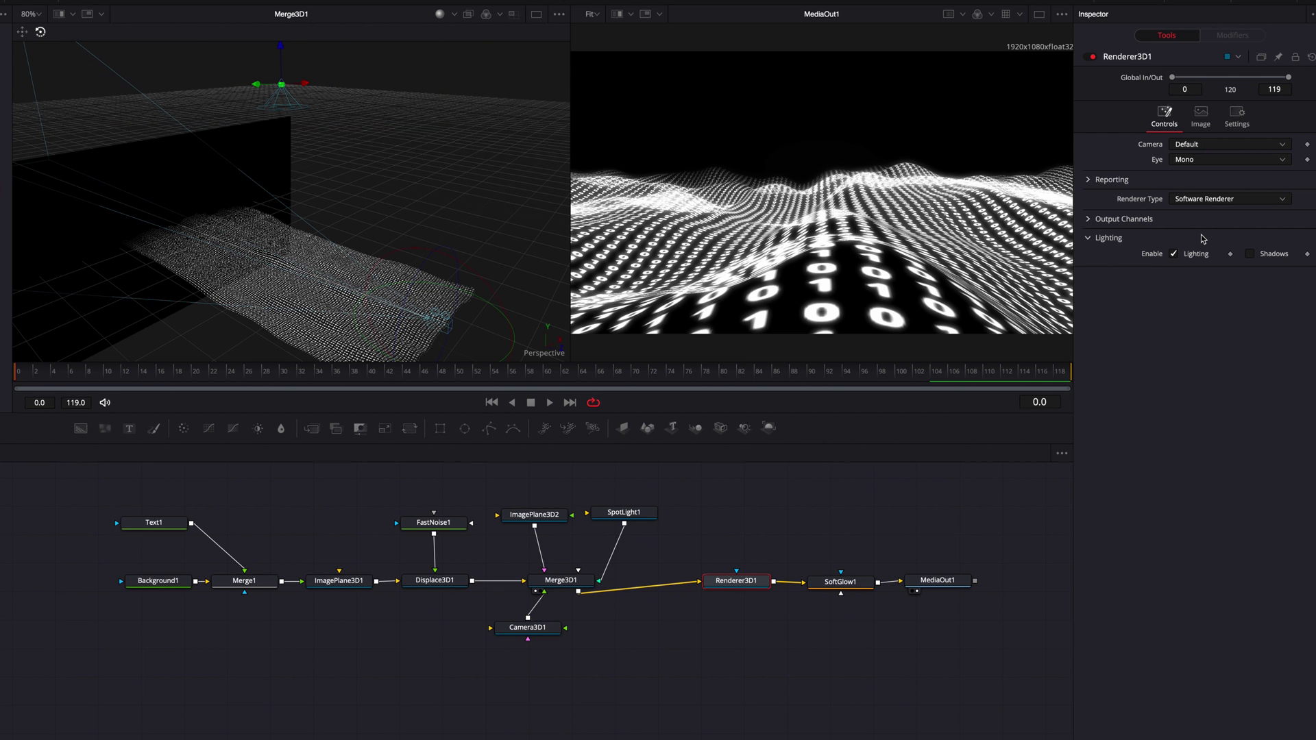
pyautogui.click(1227, 199)
pyautogui.click(1233, 215)
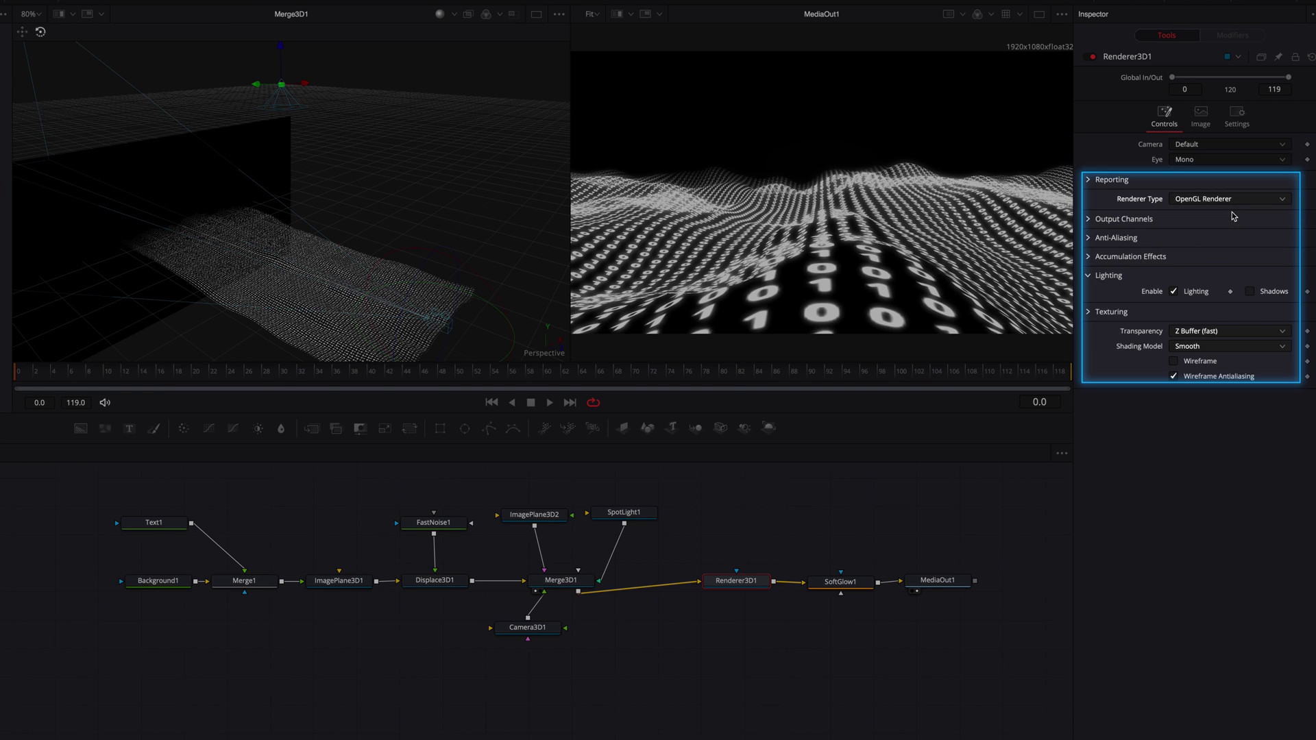
# Step: Enable Accumulation Effects on the renderer and set Amount of DoF Blur to 0.001
pyautogui.click(1090, 258)
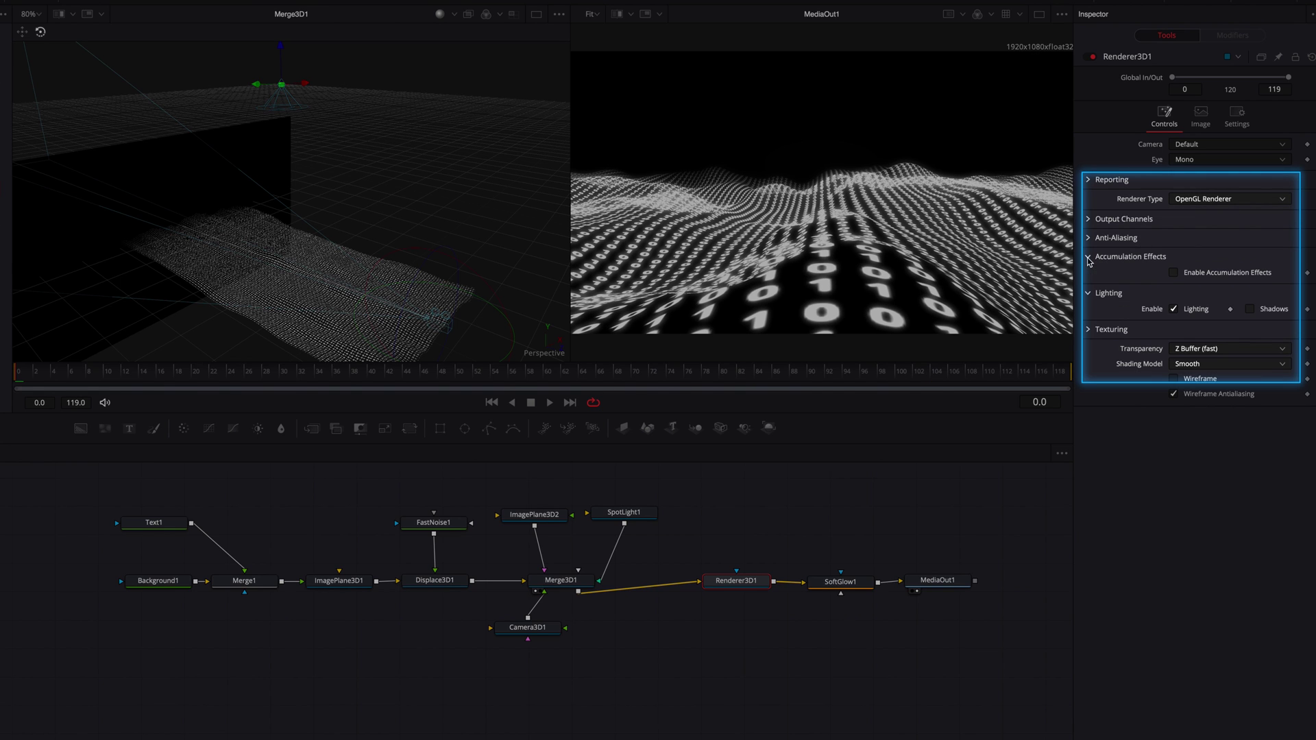
pyautogui.click(1175, 273)
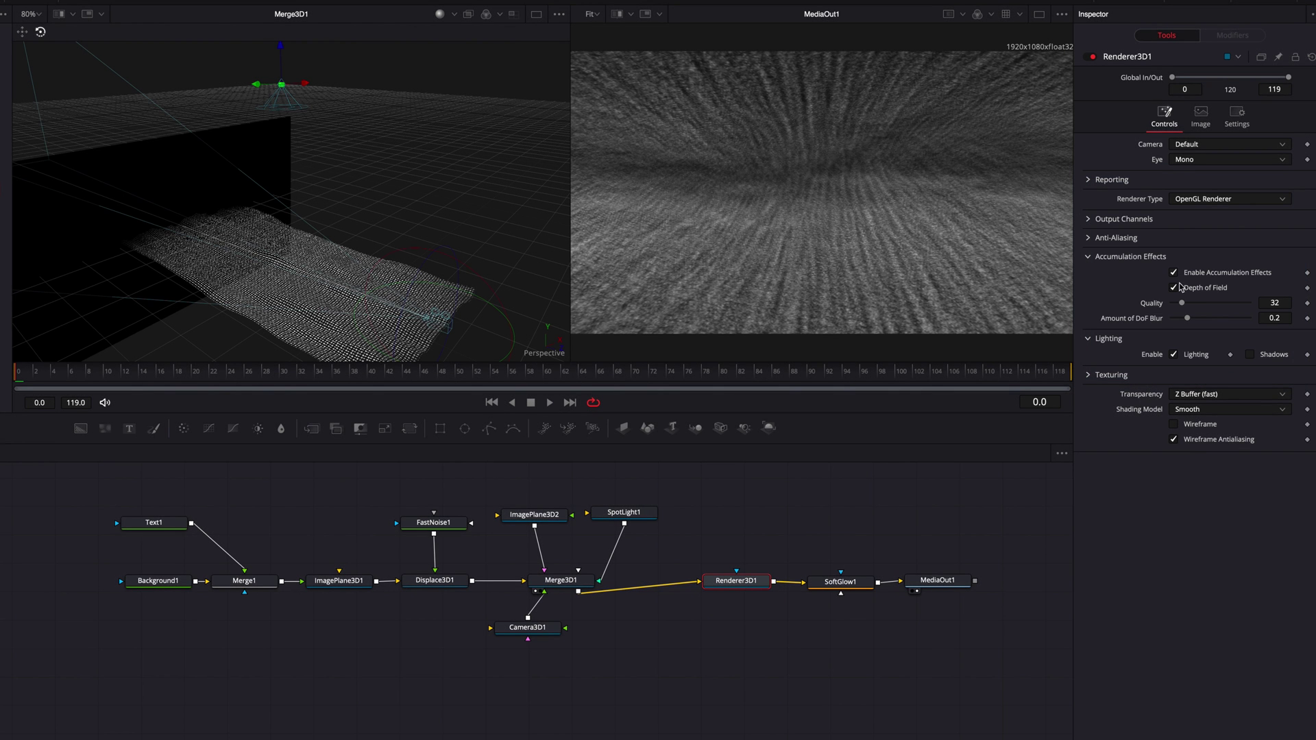
pyautogui.moveTo(1188, 321); pyautogui.dragTo(1168, 320)
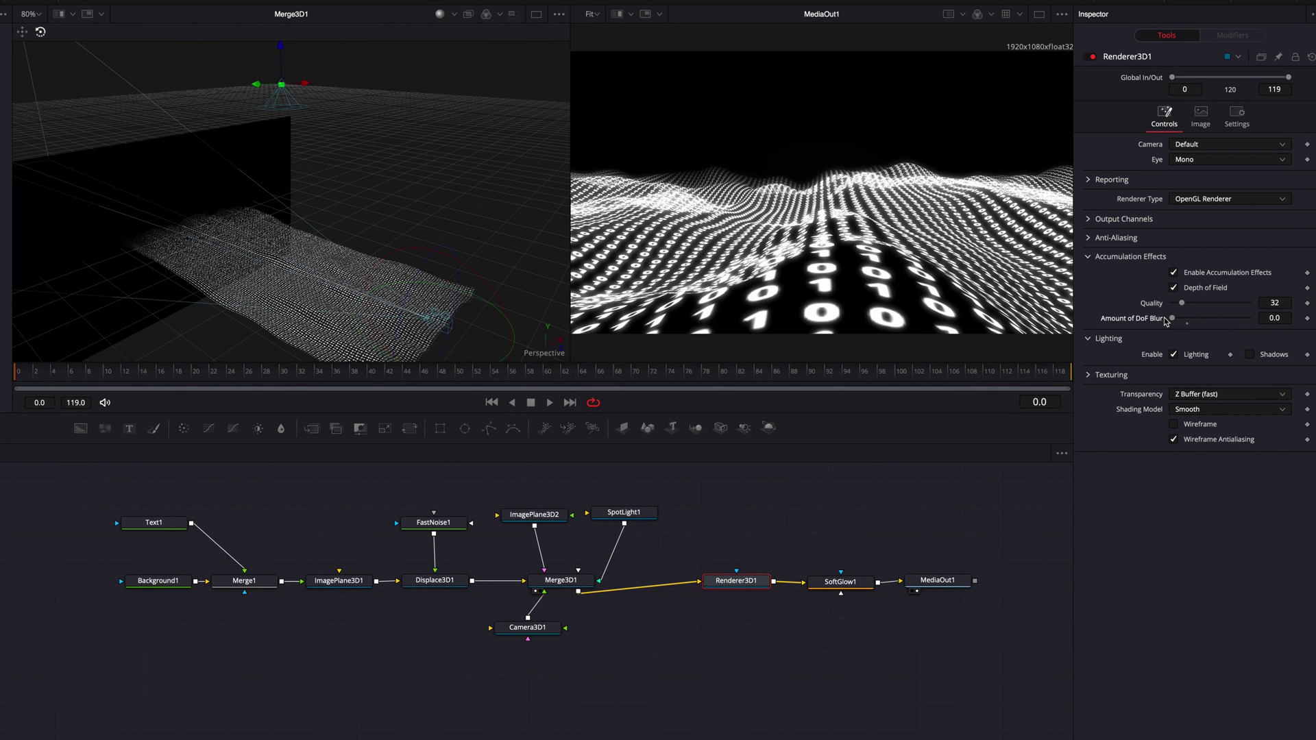
pyautogui.click(1276, 320)
pyautogui.write('0.001')
pyautogui.press('Return')
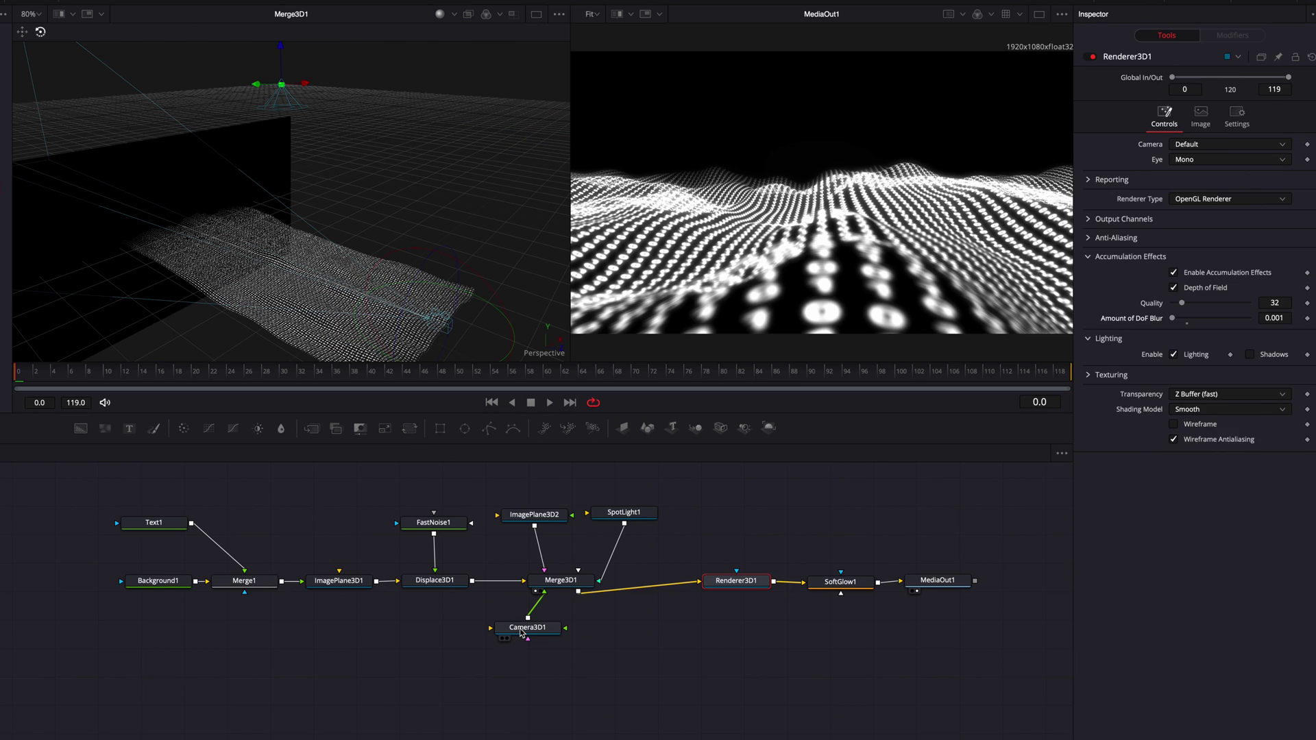
# Step: Show Camera3D1's focal plane in the viewer via its Control Visibility options
pyautogui.click(522, 630)
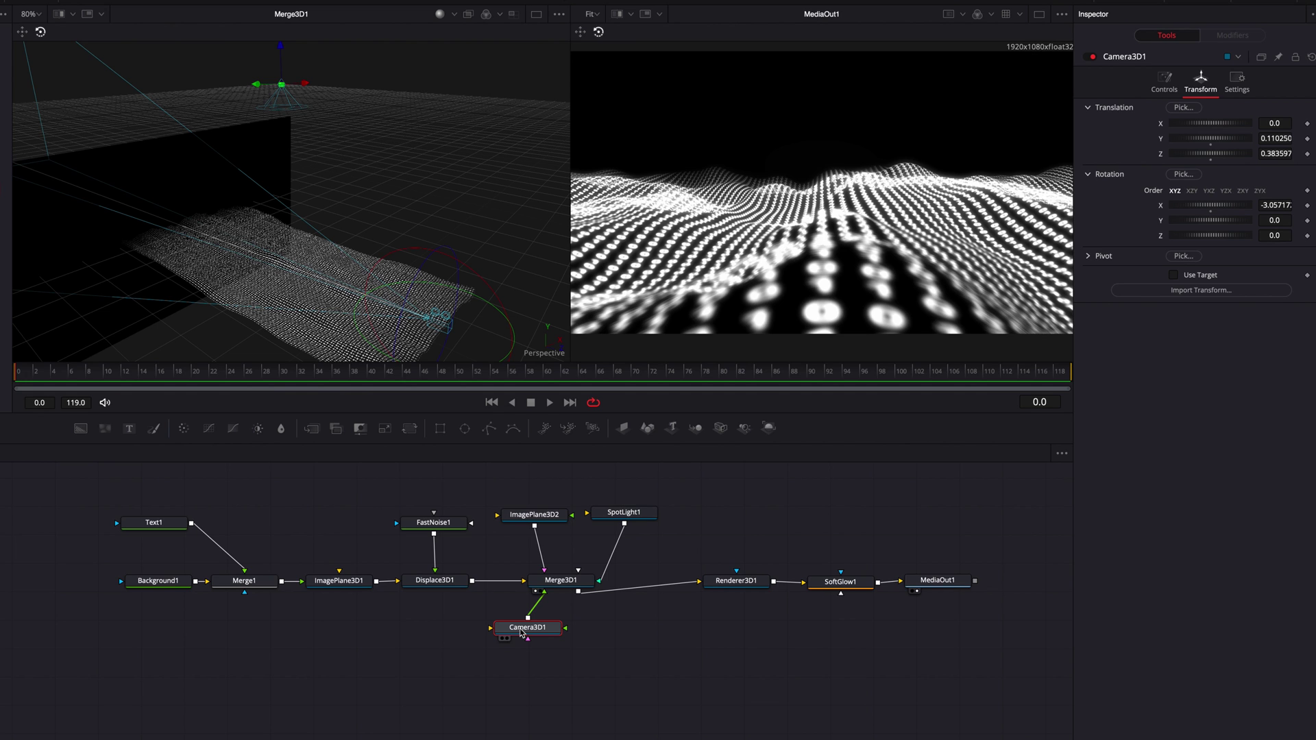
pyautogui.click(1163, 84)
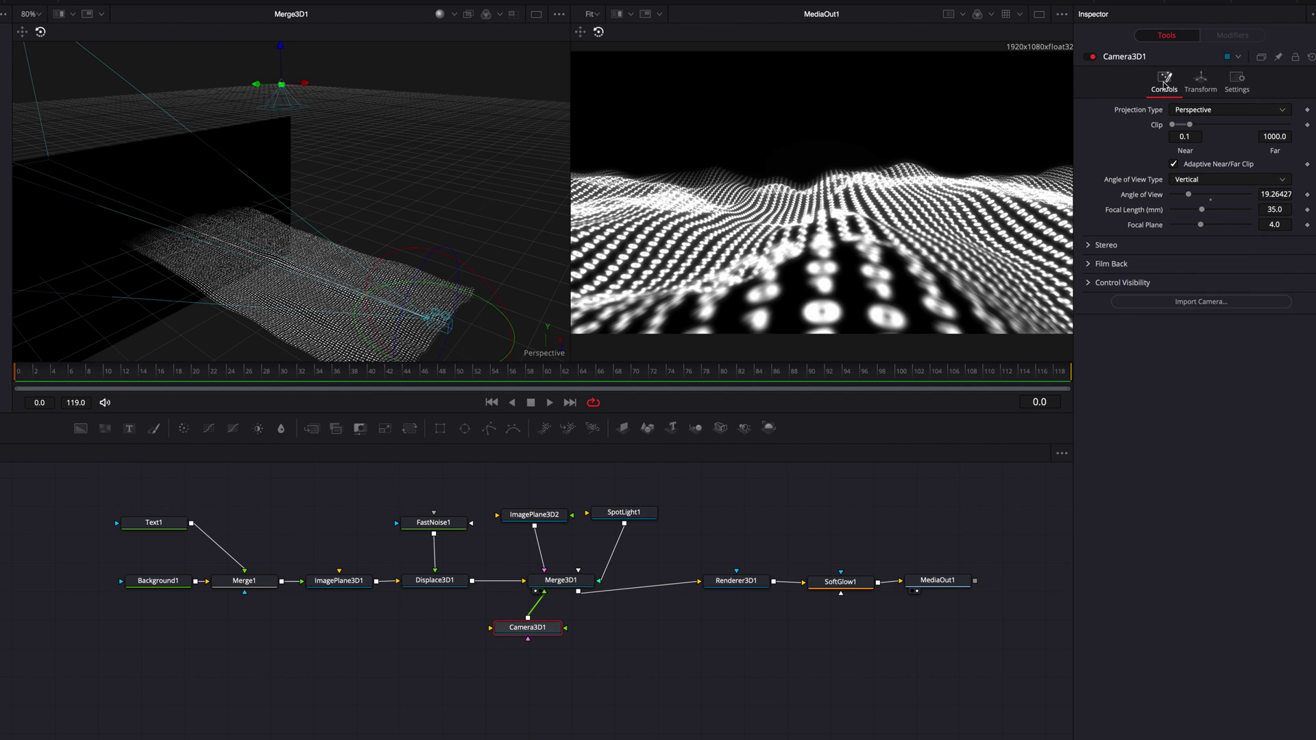
pyautogui.click(1096, 283)
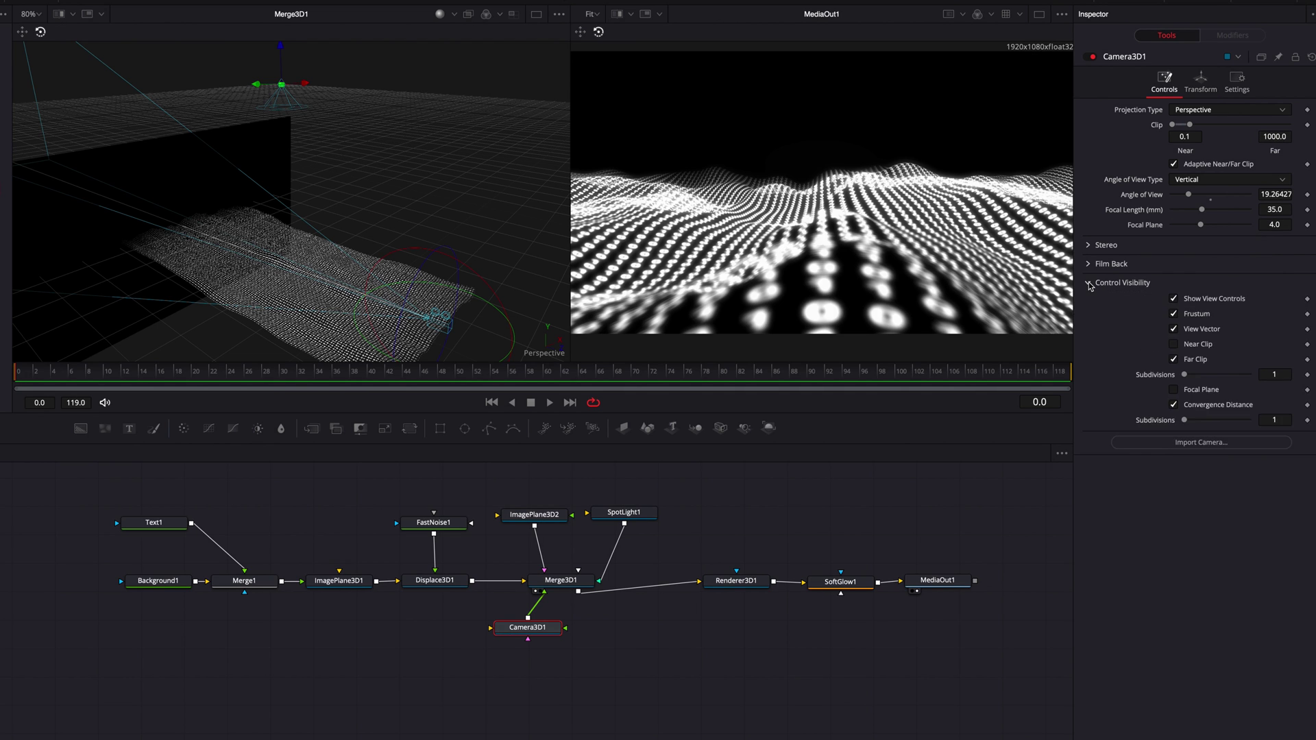
pyautogui.click(1197, 390)
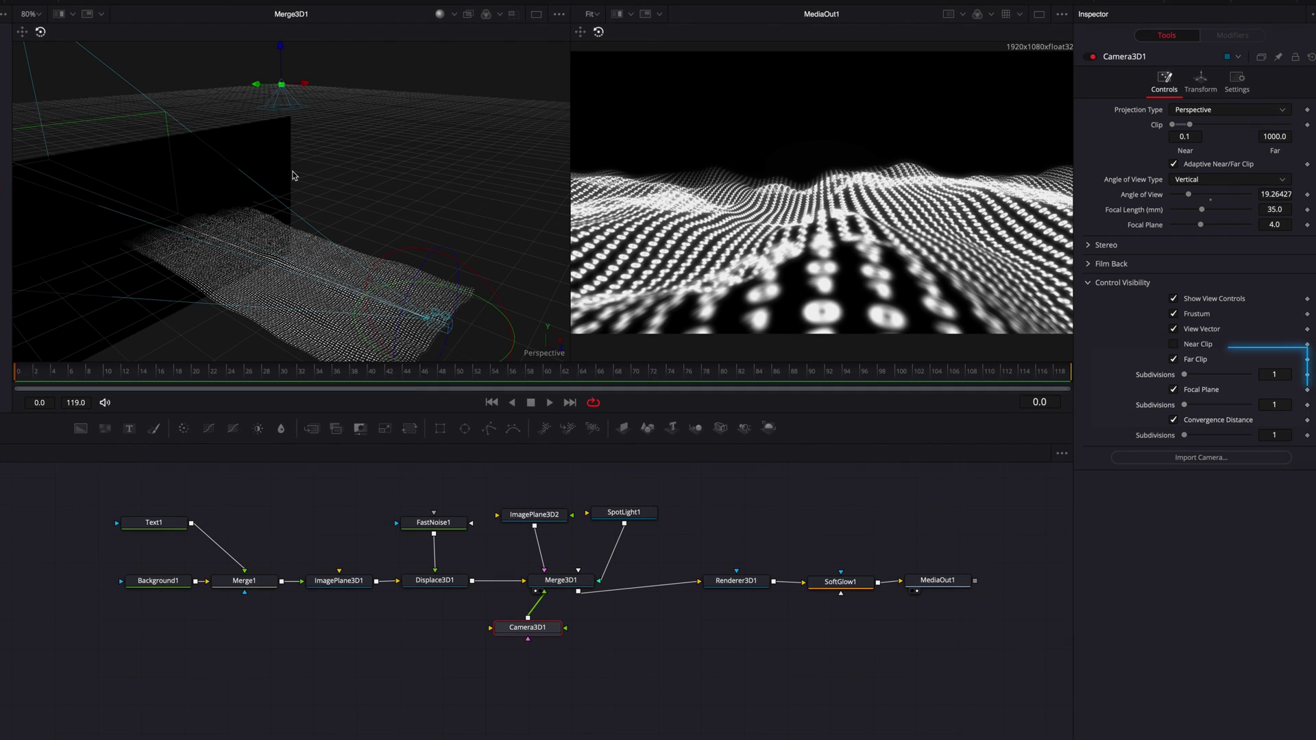
# Step: Move the camera's focal plane to 0.5 and view the blurred result on the Edit page
pyautogui.scroll(-3, 153, 222)
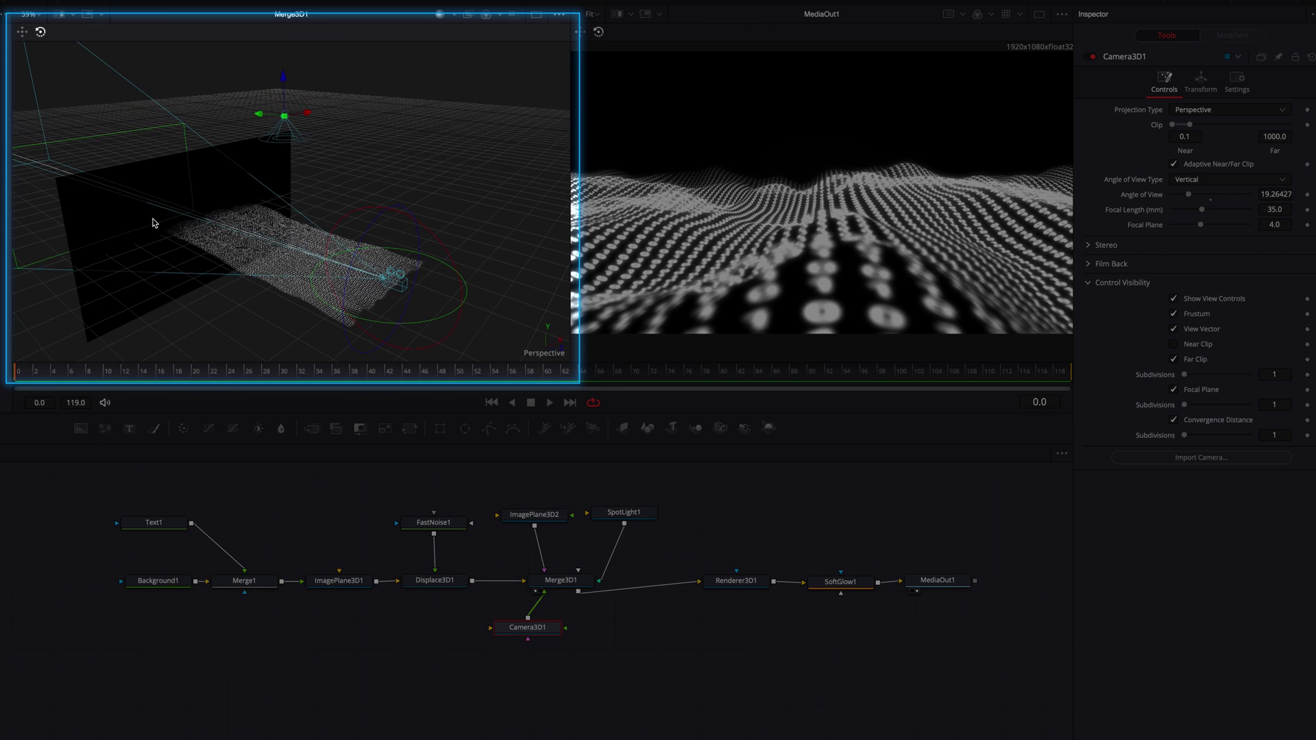
pyautogui.moveTo(120, 168); pyautogui.dragTo(119, 165)
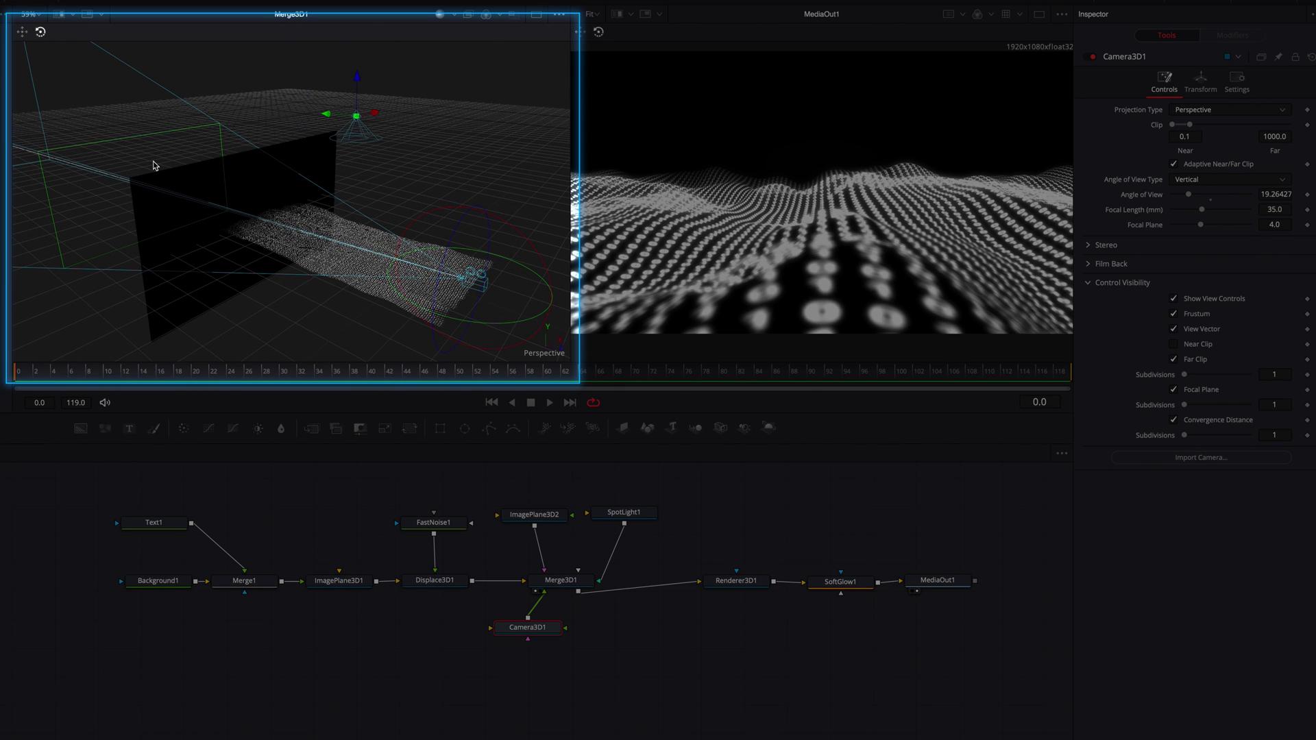
pyautogui.moveTo(1201, 225); pyautogui.dragTo(1174, 230)
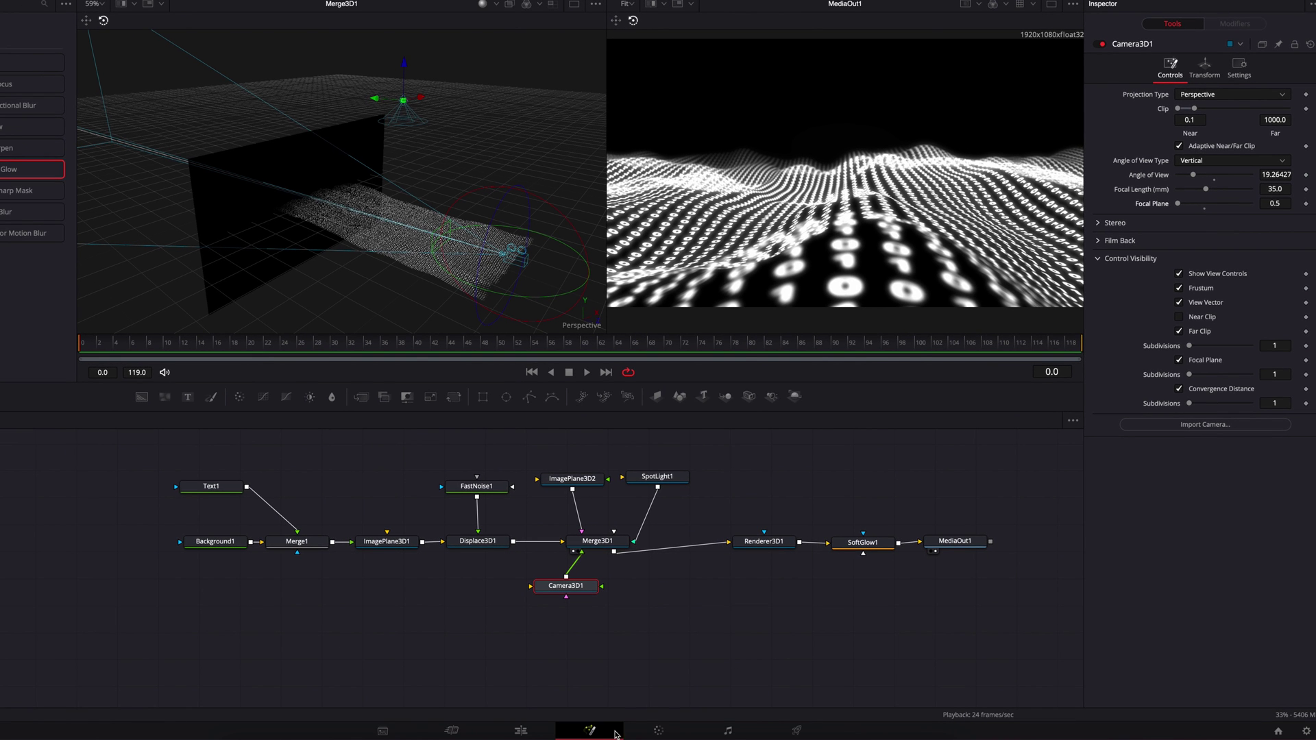
pyautogui.click(521, 731)
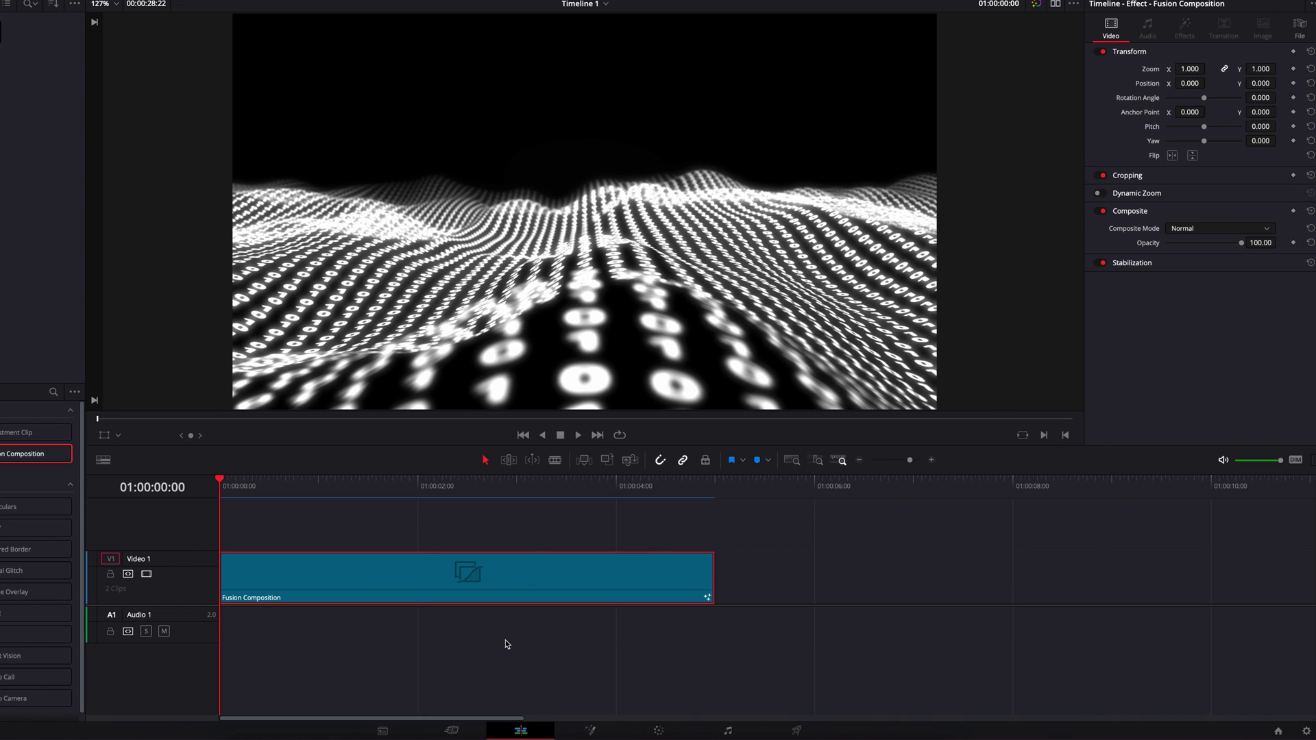
# Step: Play the blurred digit-terrain animation on the Edit timeline, stopping around 01:00:04:14
pyautogui.press('space')
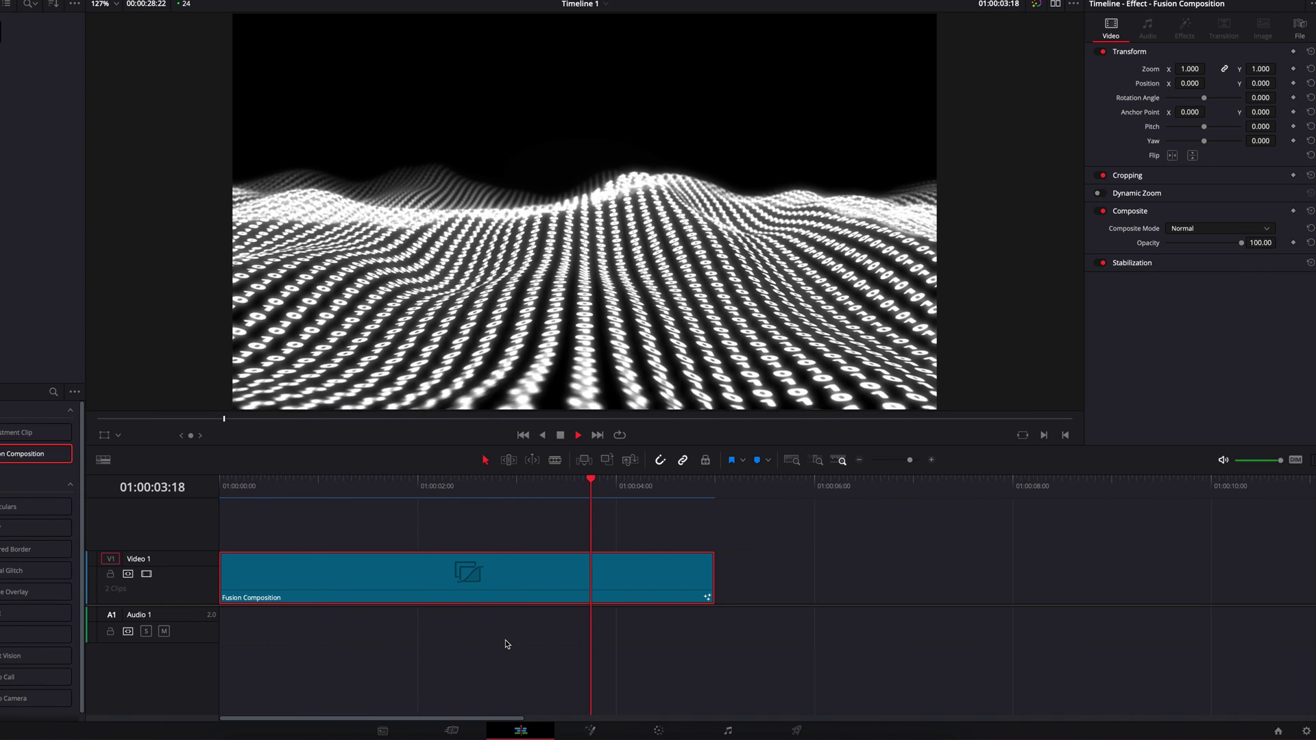
pyautogui.press('space')
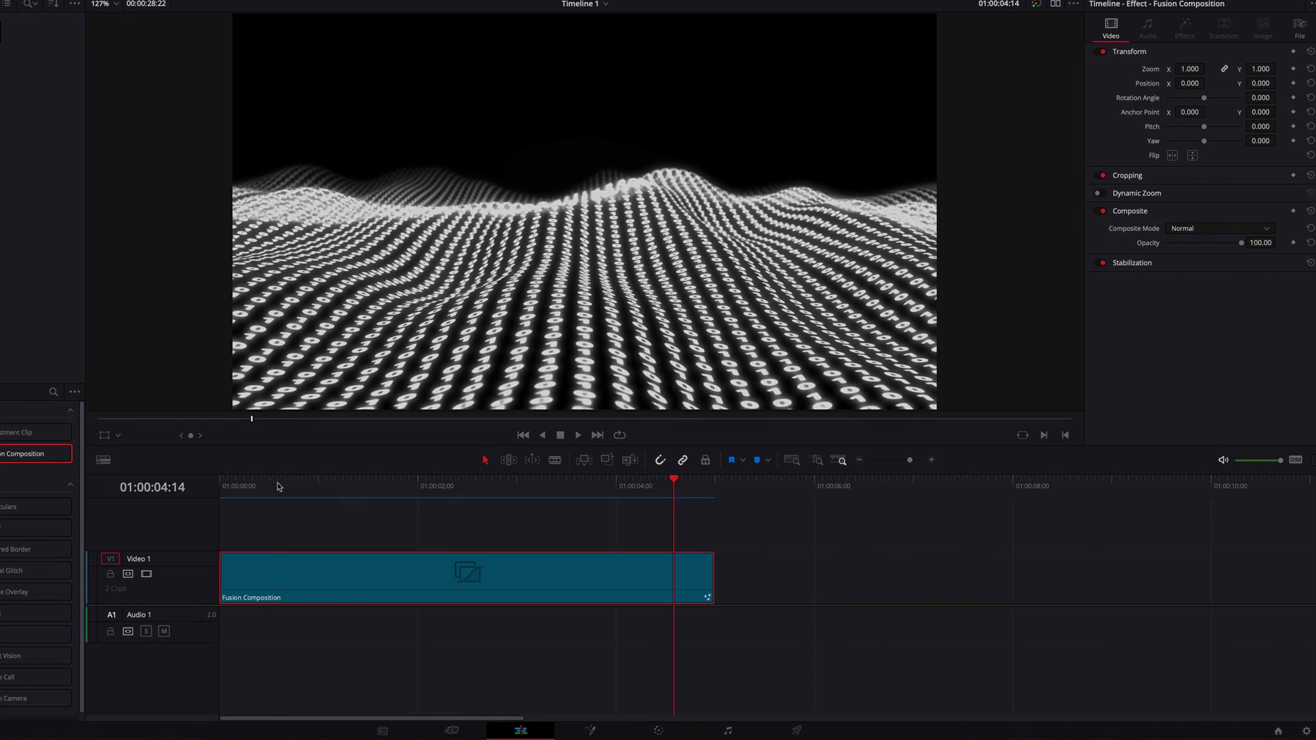